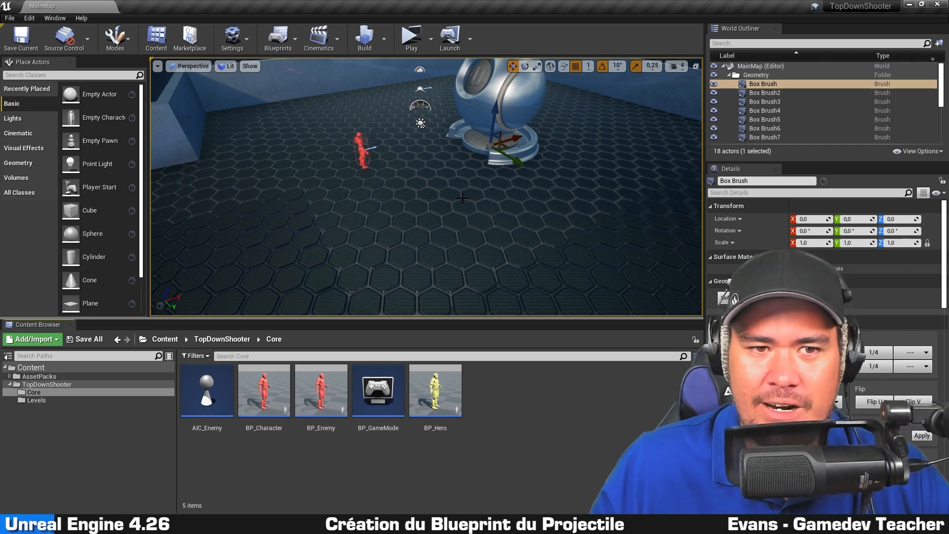
{"action": "right_click_drag", "start_coordinate": [462, 178], "coordinate": [419, 149]}
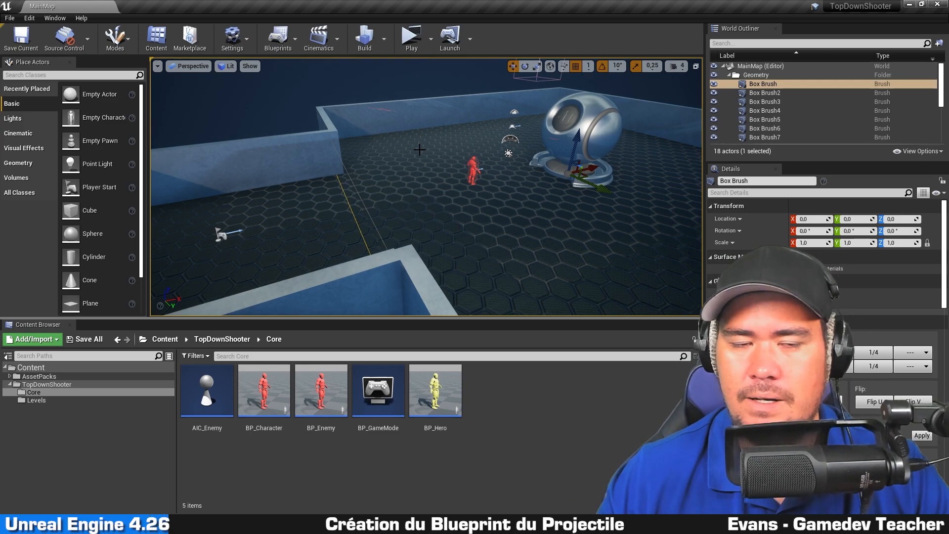
{"action": "mouse_move", "coordinate": [462, 239]}
{"action": "right_mouse_down"}
{"action": "mouse_move", "coordinate": [477, 262]}
{"action": "mouse_move", "coordinate": [475, 244]}
{"action": "right_mouse_up"}
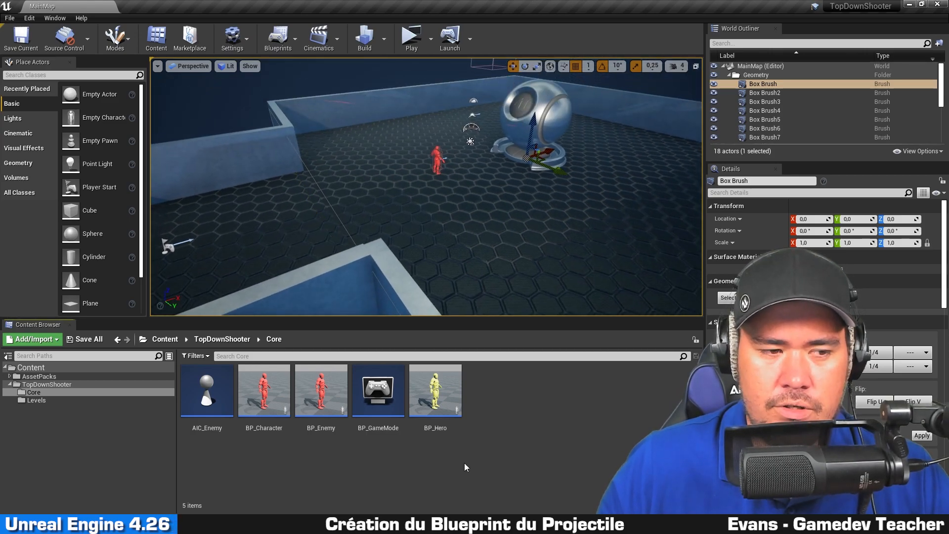
- Create a Blueprint class in the Core folder with Actor as parent and name it BP_Projectile
{"action": "right_click", "coordinate": [521, 406]}
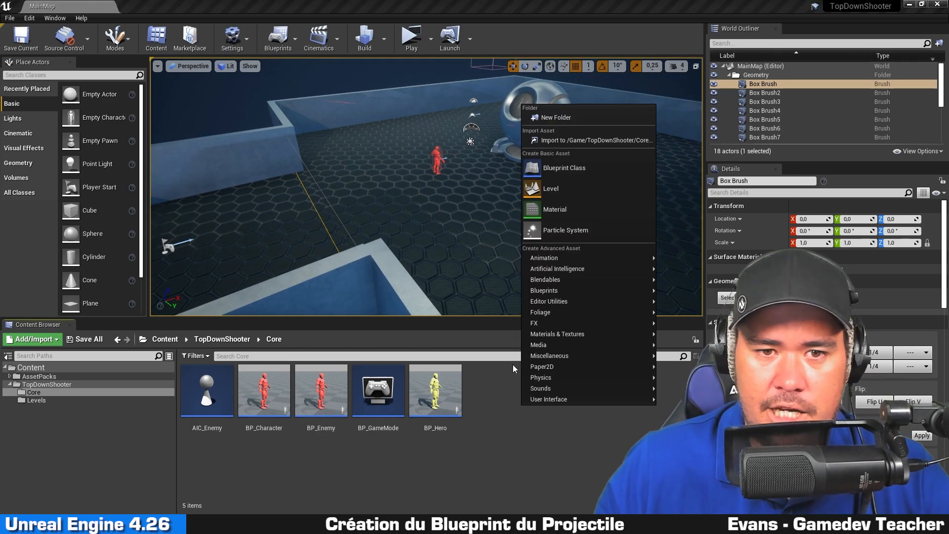
{"action": "left_click", "coordinate": [562, 168]}
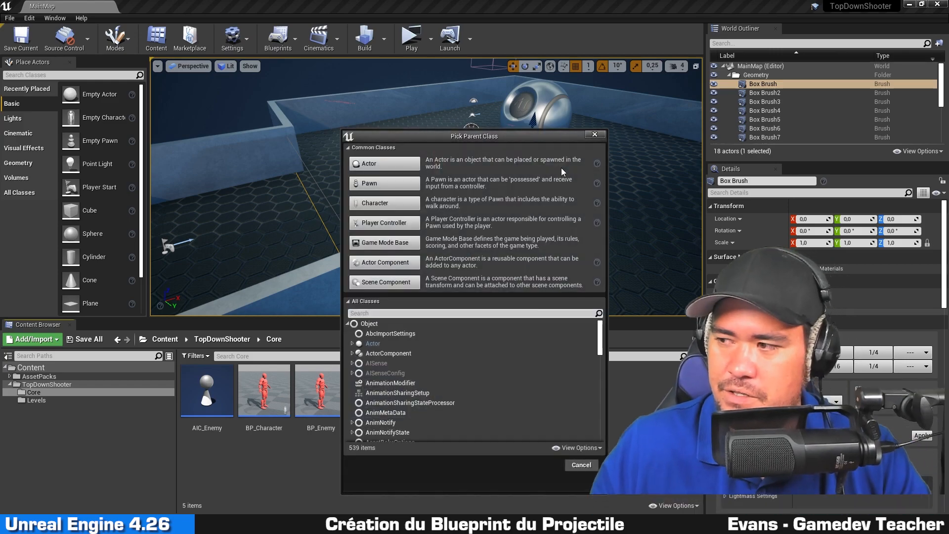
{"action": "left_click", "coordinate": [385, 163]}
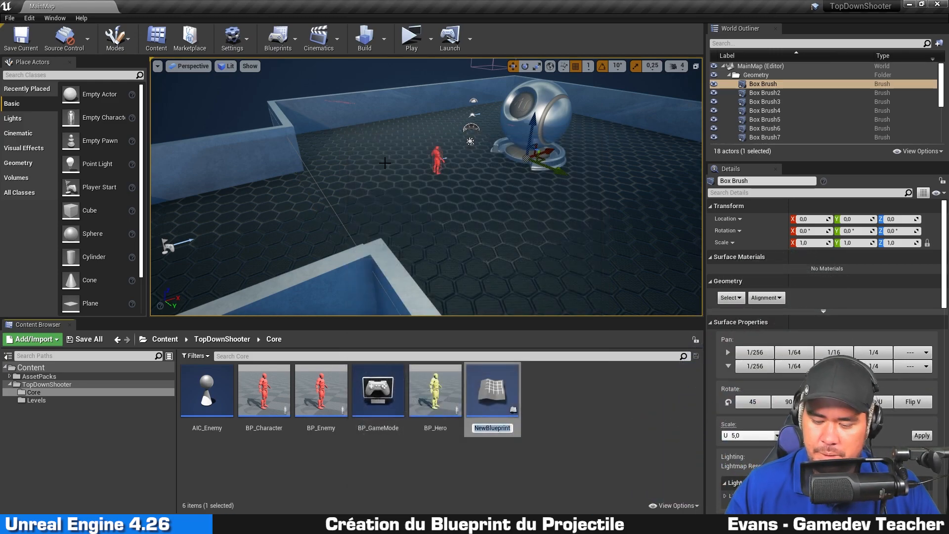
{"action": "type", "text": "BP_Projectile"}
{"action": "key", "text": "Return"}
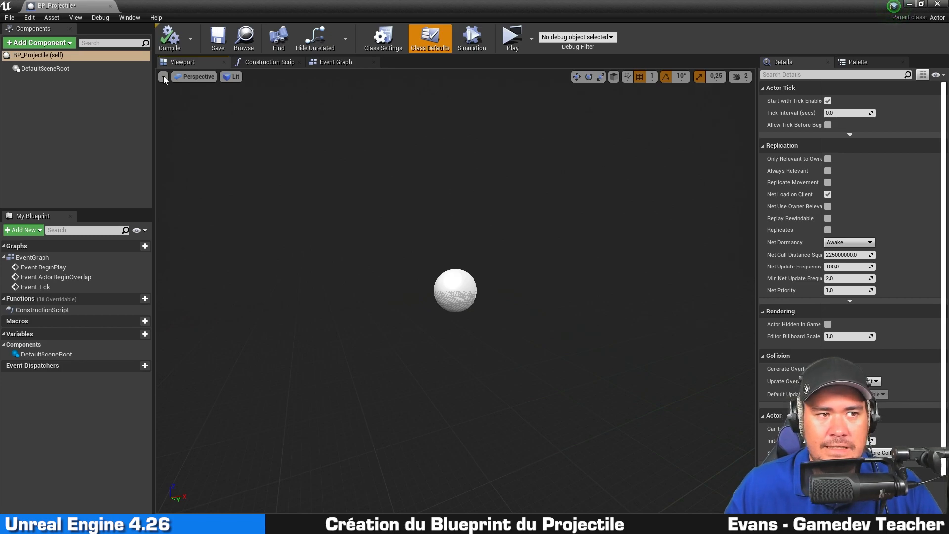
- Add a Sphere Collision component to the projectile Blueprint, keeping its default name
{"action": "left_click", "coordinate": [65, 44]}
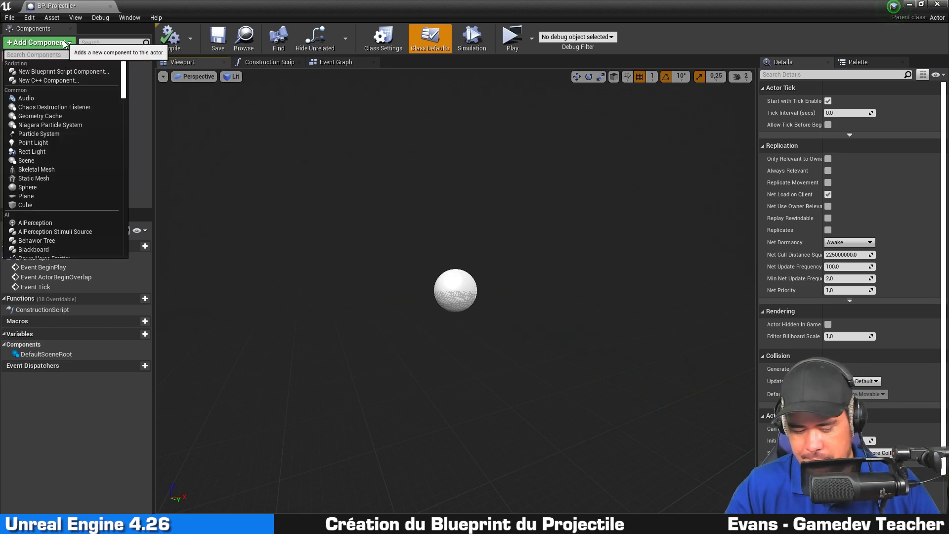
{"action": "type", "text": "collision"}
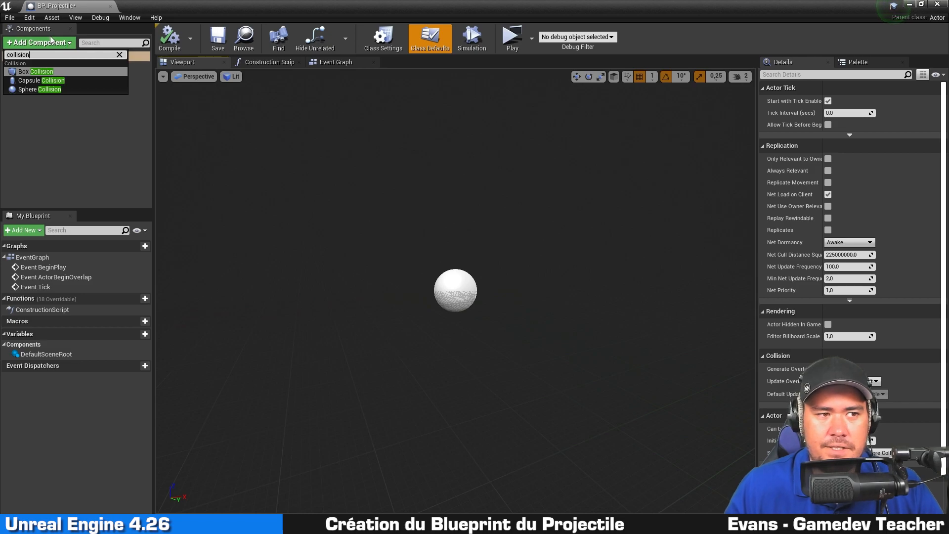
{"action": "left_click", "coordinate": [40, 90]}
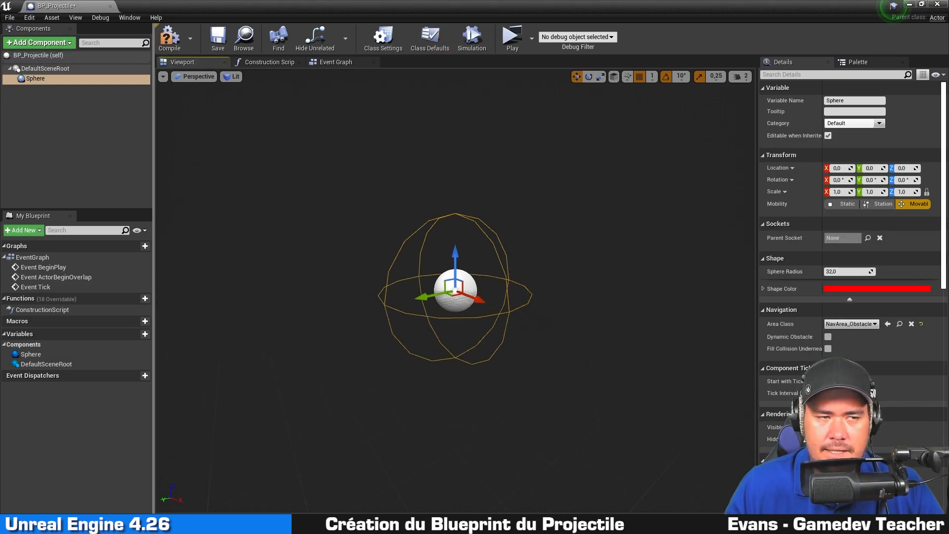
- Set the collision sphere's radius to 10
{"action": "left_click_drag", "start_coordinate": [536, 290], "coordinate": [542, 233]}
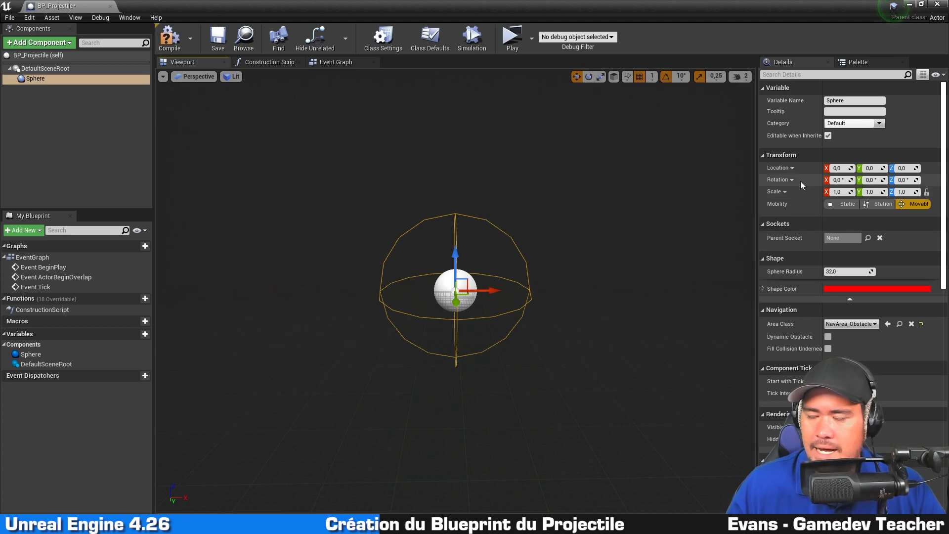
{"action": "scroll", "coordinate": [786, 208], "scroll_direction": "down", "scroll_amount": 2}
{"action": "scroll", "coordinate": [785, 208], "scroll_direction": "down", "scroll_amount": 4}
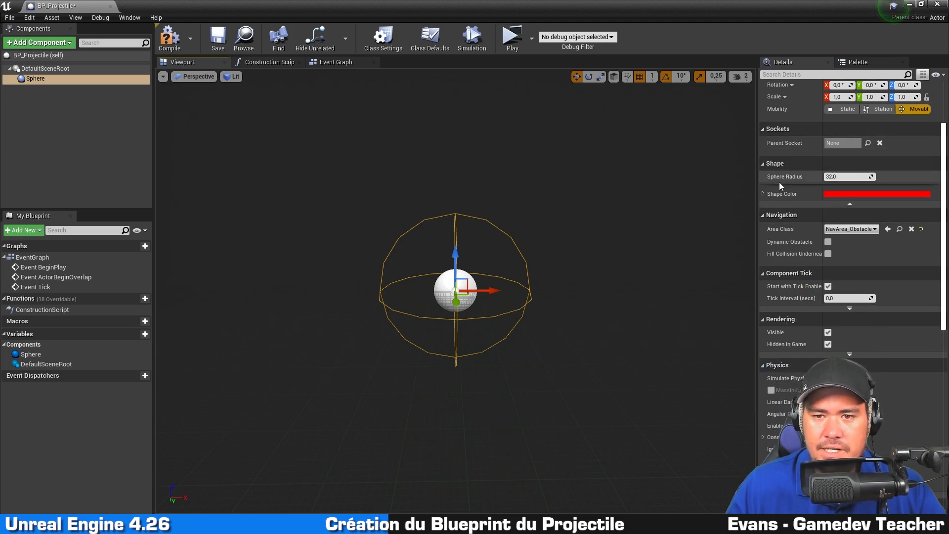
{"action": "left_click", "coordinate": [848, 177]}
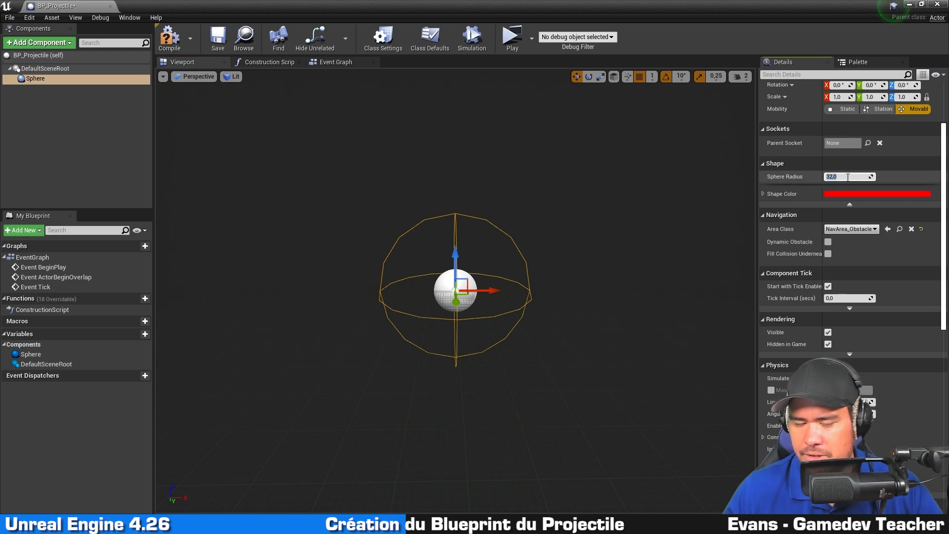
{"action": "key", "text": "Return"}
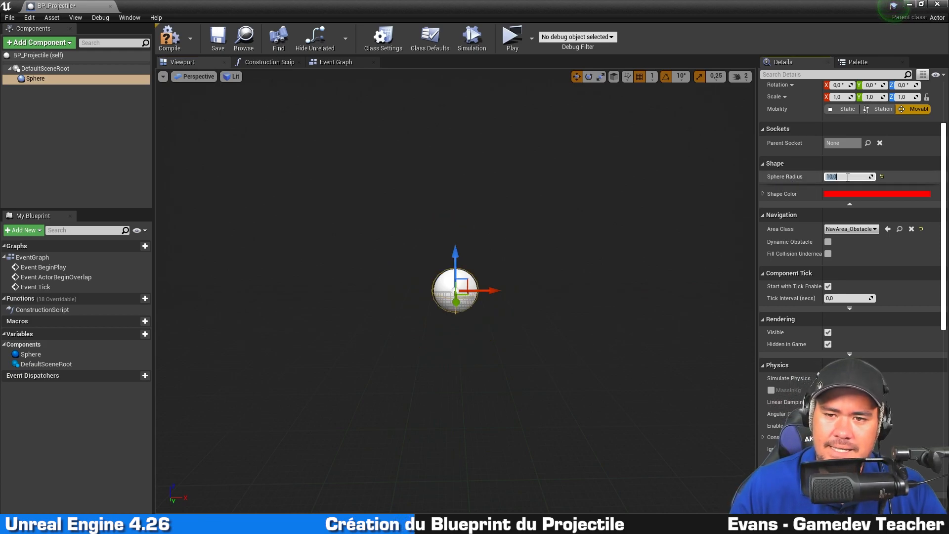
- Examine the resized collision sphere around the scene root from several angles and distances
{"action": "left_click", "coordinate": [552, 296]}
{"action": "scroll", "coordinate": [553, 287], "scroll_direction": "up", "scroll_amount": 2}
{"action": "scroll", "coordinate": [554, 274], "scroll_direction": "down", "scroll_amount": 1}
{"action": "left_click_drag", "start_coordinate": [380, 299], "coordinate": [477, 299], "text": "alt"}
{"action": "left_click_drag", "start_coordinate": [331, 312], "coordinate": [455, 297], "text": "alt"}
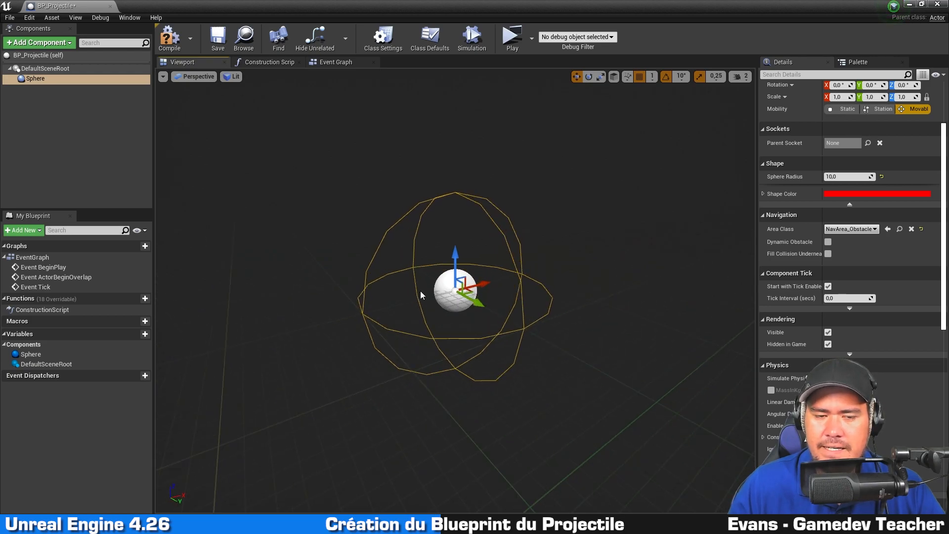
{"action": "right_click_drag", "start_coordinate": [633, 273], "coordinate": [624, 272]}
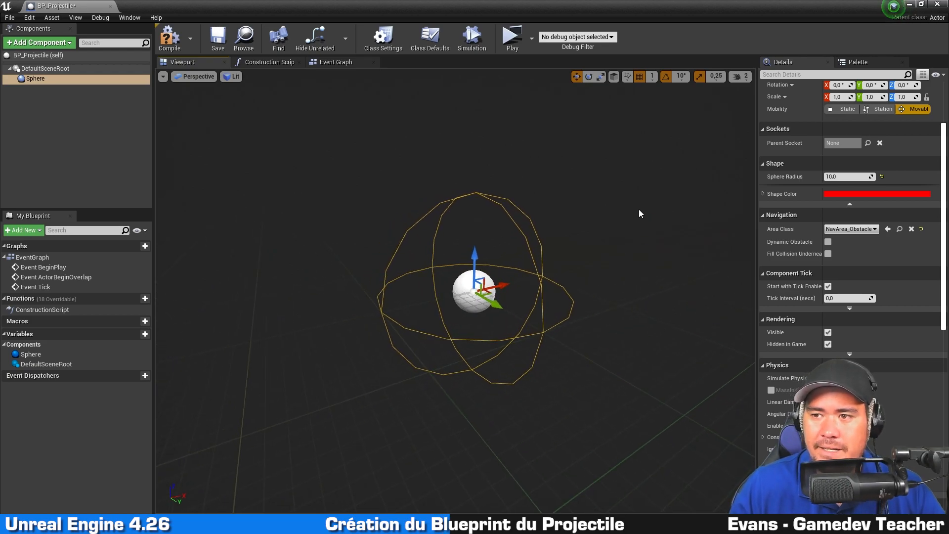
{"action": "right_click_drag", "start_coordinate": [645, 216], "coordinate": [649, 212]}
{"action": "left_click", "coordinate": [232, 435]}
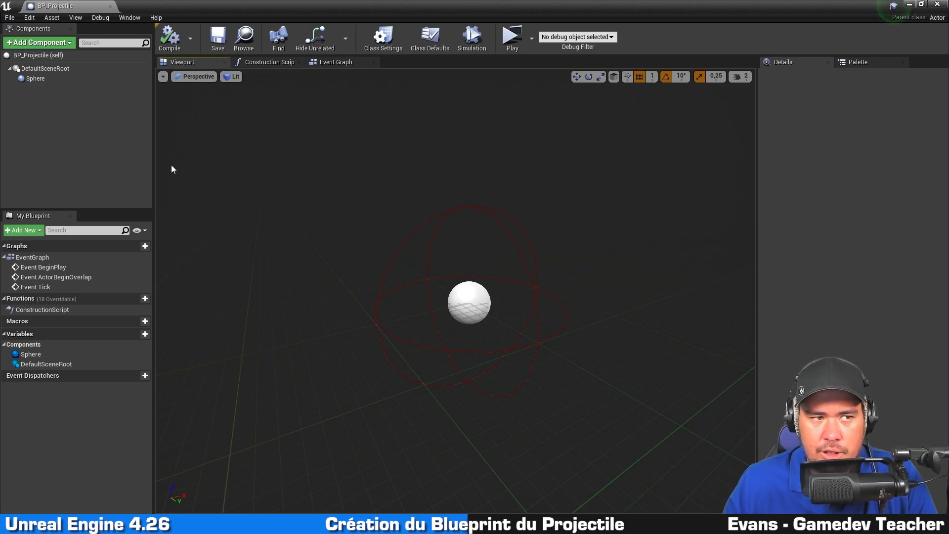
- Add a basic Sphere static mesh component under the scene root, accepting its default name
{"action": "left_click", "coordinate": [53, 42]}
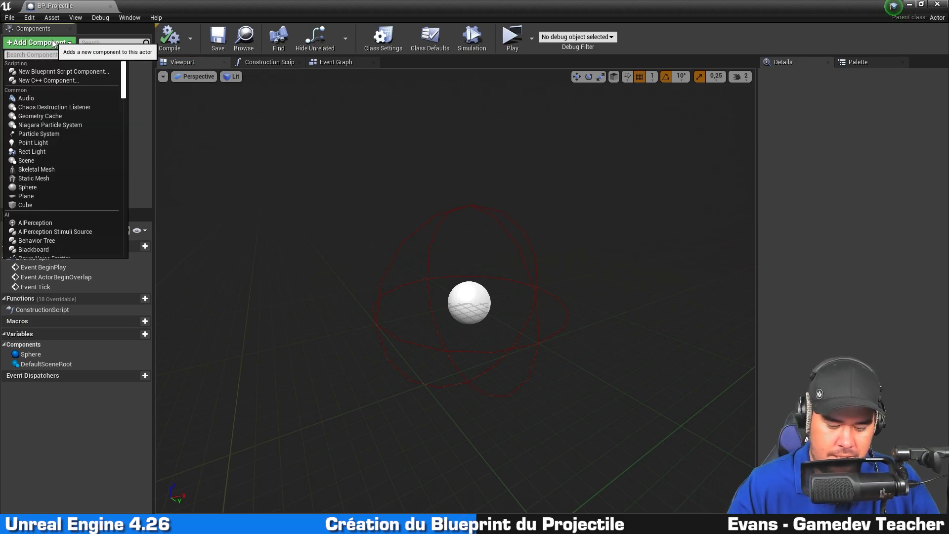
{"action": "type", "text": "sphere"}
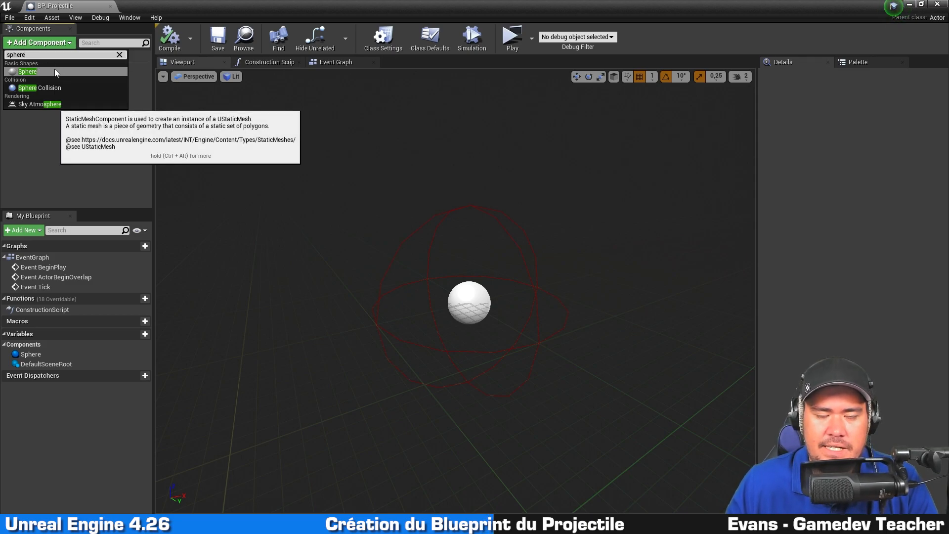
{"action": "left_click", "coordinate": [54, 72]}
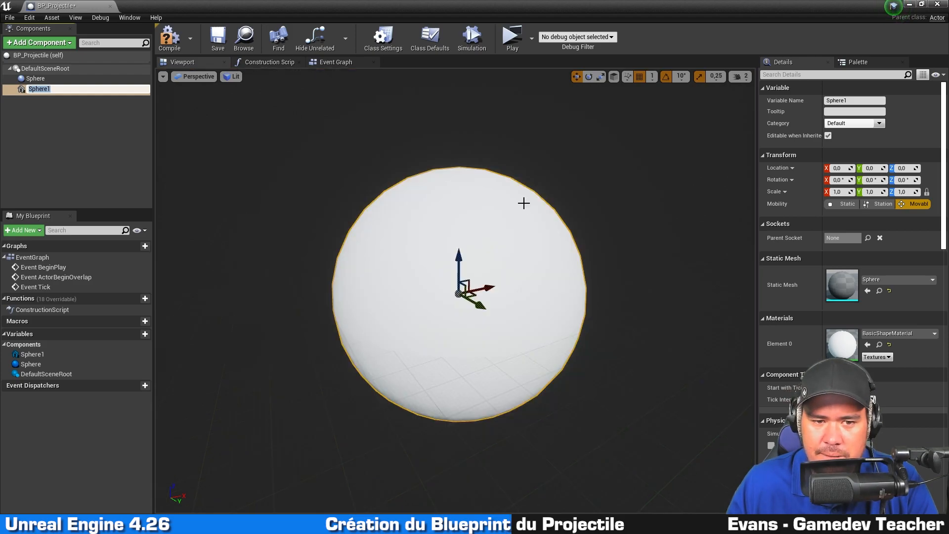
{"action": "key", "text": "Return"}
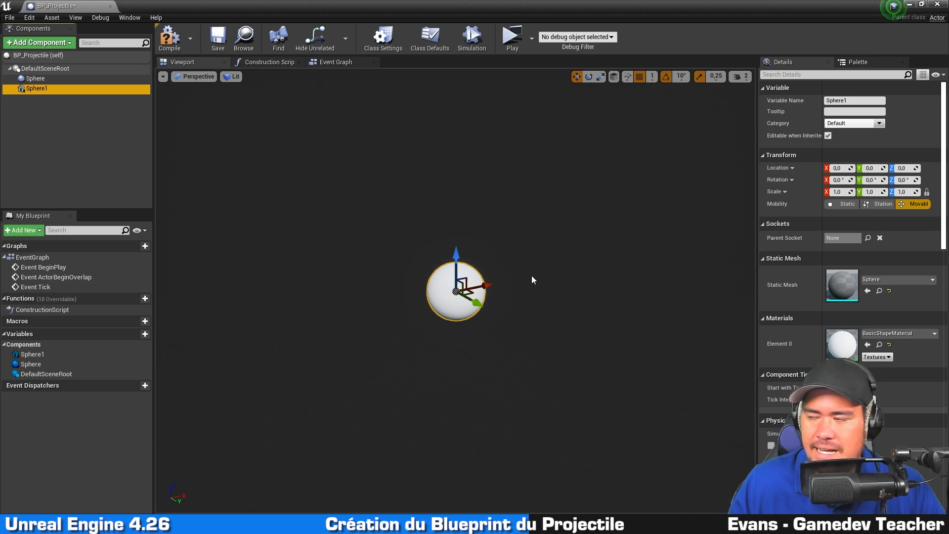
- Scale the sphere mesh freehand into an elongated, flattened shape of 1.5 in X, 0.25 in Y and 0.5 in Z
{"action": "scroll", "coordinate": [538, 269], "scroll_direction": "up", "scroll_amount": 5}
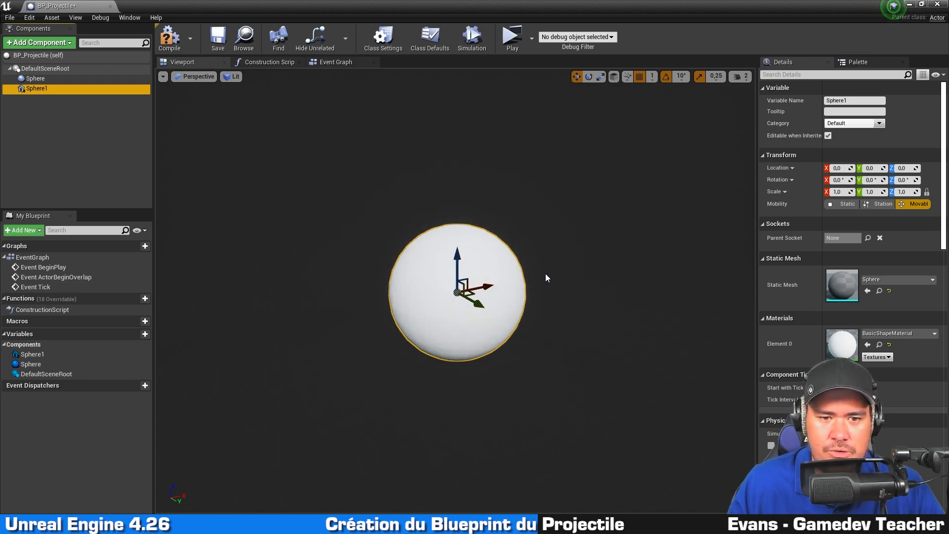
{"action": "left_click_drag", "start_coordinate": [545, 274], "coordinate": [565, 233]}
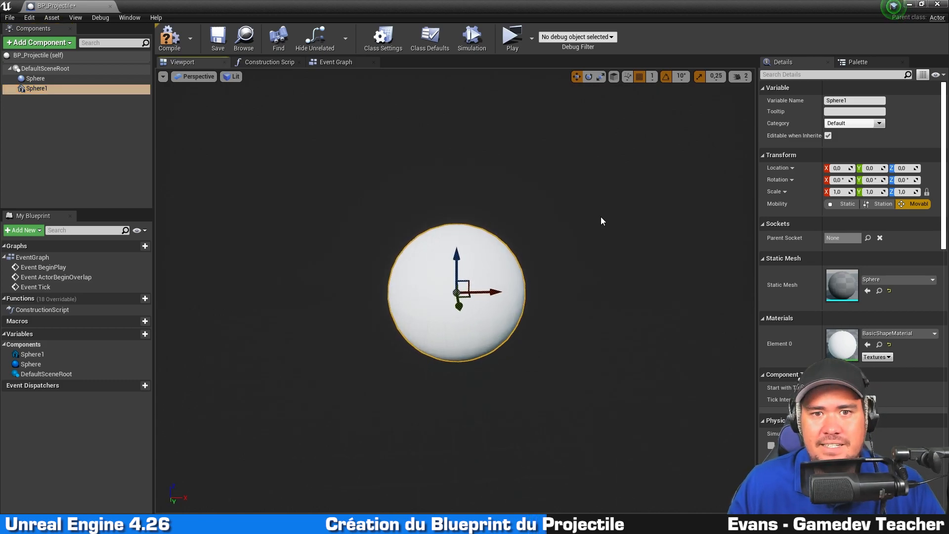
{"action": "left_click", "coordinate": [601, 78]}
{"action": "left_click_drag", "start_coordinate": [490, 294], "coordinate": [538, 294]}
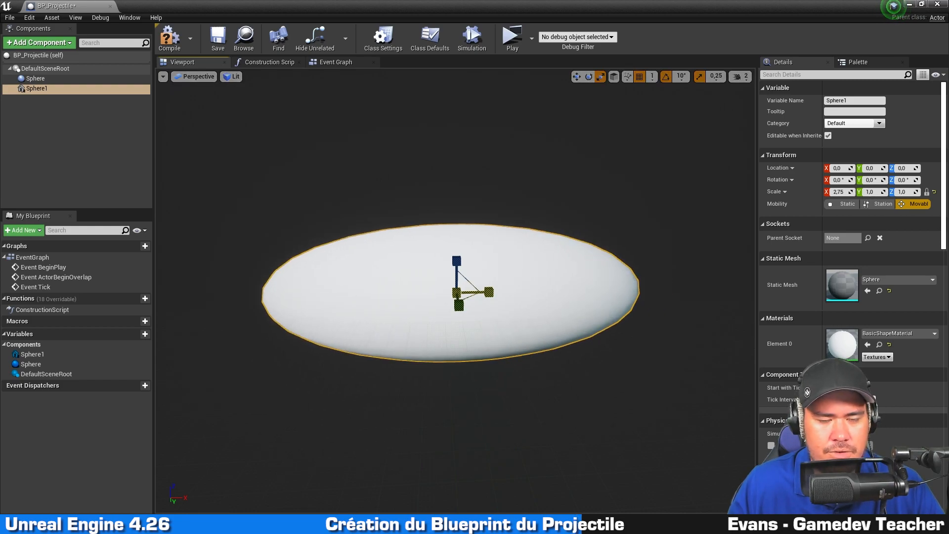
{"action": "left_click_drag", "start_coordinate": [385, 218], "coordinate": [509, 221], "text": "alt"}
{"action": "left_click_drag", "start_coordinate": [487, 297], "coordinate": [460, 298]}
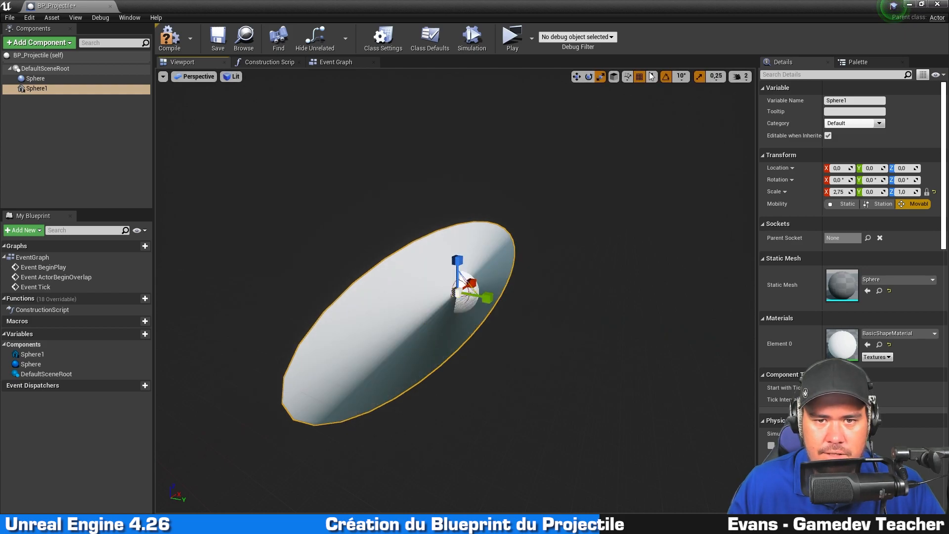
{"action": "left_click_drag", "start_coordinate": [484, 298], "coordinate": [346, 301]}
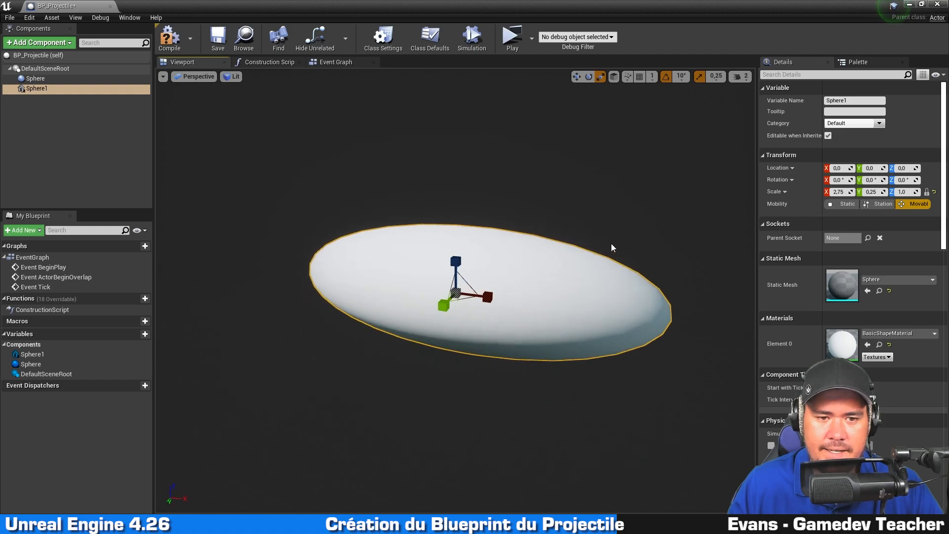
{"action": "left_click_drag", "start_coordinate": [456, 260], "coordinate": [445, 297]}
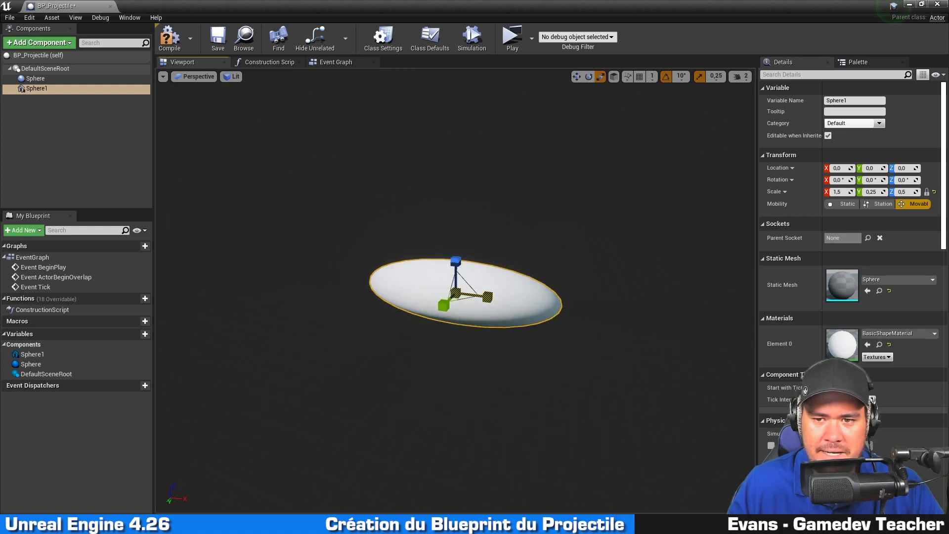
- Unlock proportional scaling on the sphere mesh and set its scale to X 0.6, Y 0.1, Z 0.1
{"action": "left_click", "coordinate": [842, 192]}
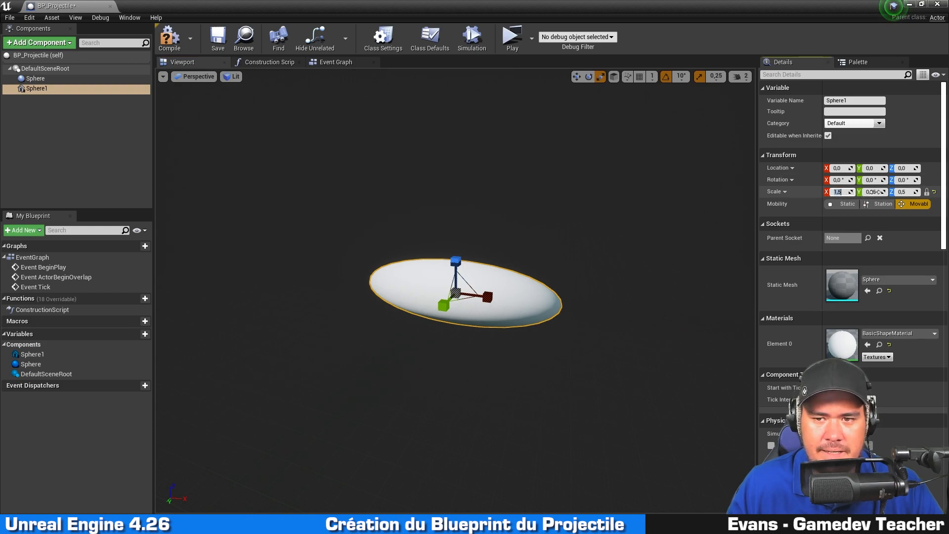
{"action": "left_click", "coordinate": [926, 193]}
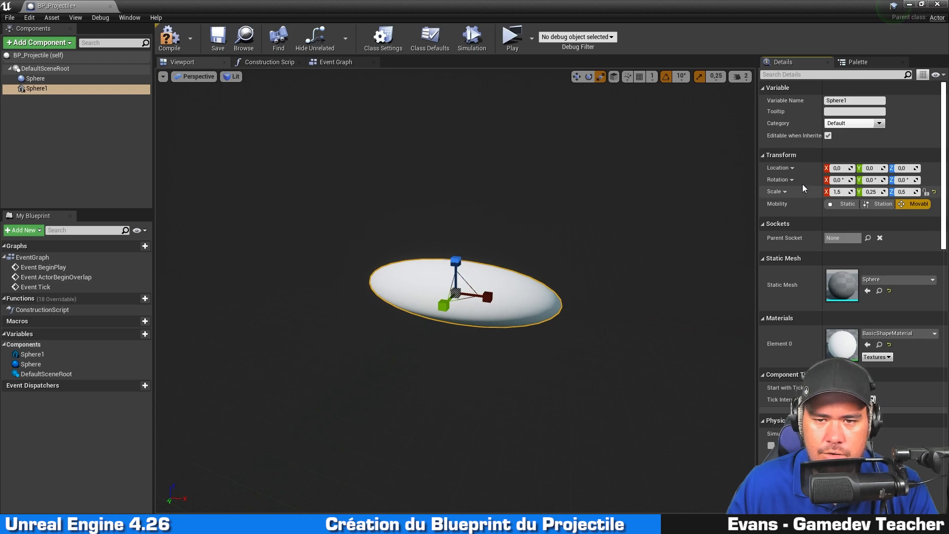
{"action": "left_click", "coordinate": [844, 192]}
{"action": "type", "text": "0,6"}
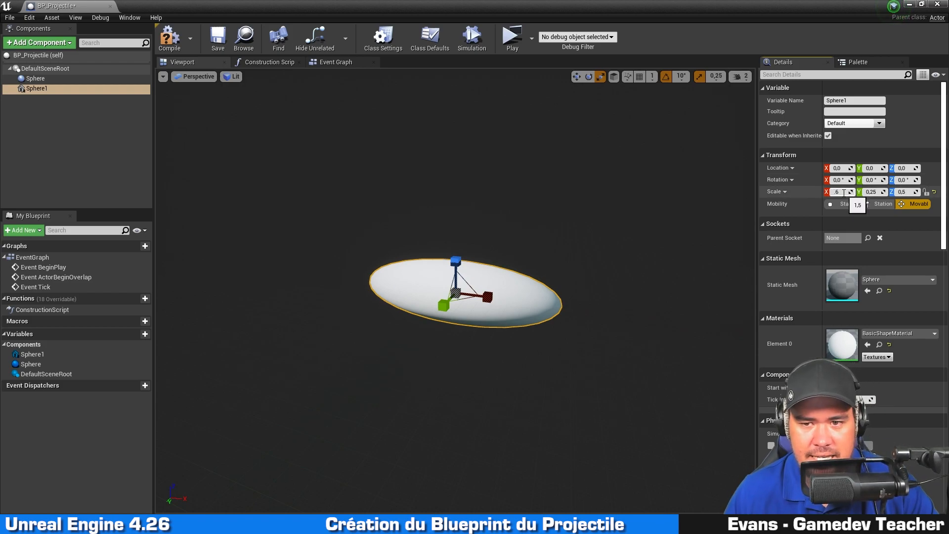
{"action": "key", "text": "Tab"}
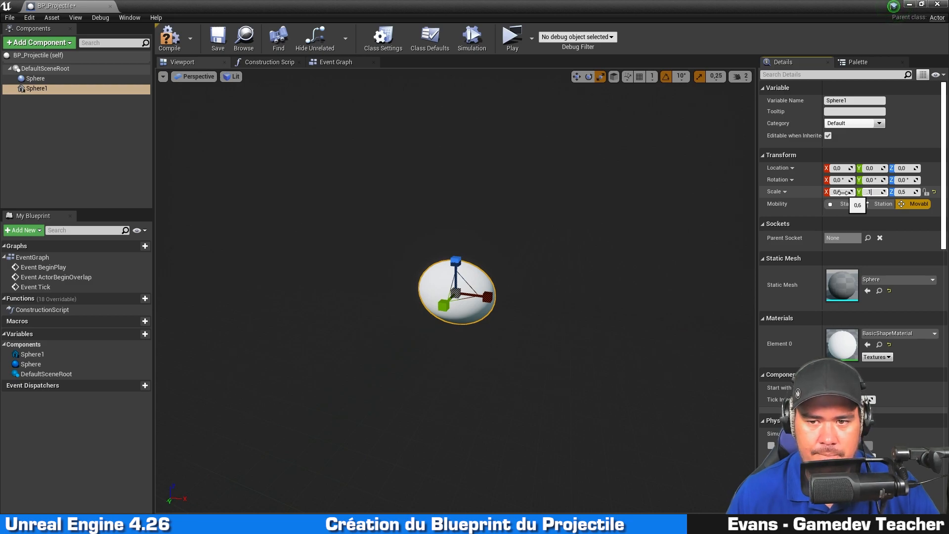
{"action": "type", "text": "0,1"}
{"action": "key", "text": "Tab"}
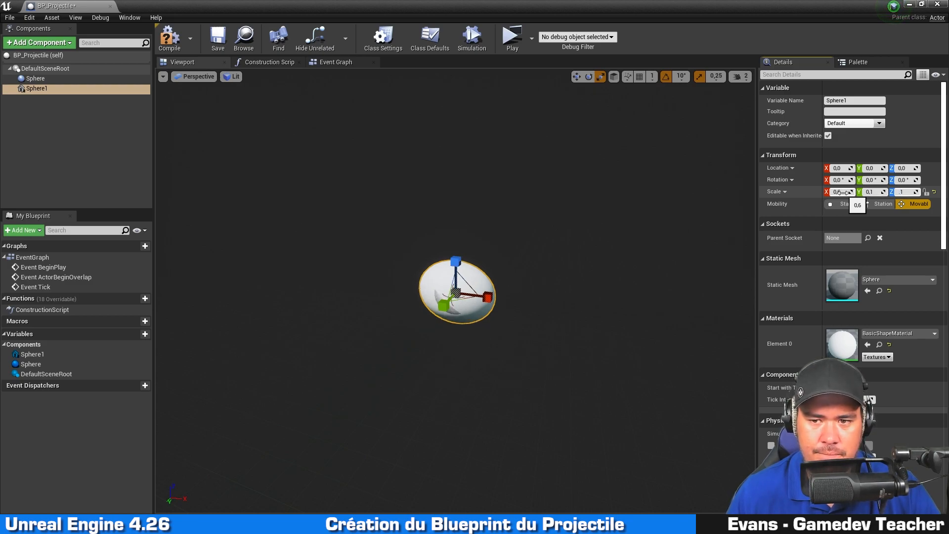
{"action": "key", "text": "Return"}
- Move the elongated sphere mesh backward along X to about -25.5 so its front tip lies inside the collision sphere
{"action": "left_click", "coordinate": [597, 223]}
{"action": "left_click_drag", "start_coordinate": [496, 297], "coordinate": [411, 298], "text": "alt"}
{"action": "scroll", "coordinate": [492, 295], "scroll_direction": "up", "scroll_amount": 5}
{"action": "scroll", "coordinate": [493, 295], "scroll_direction": "down", "scroll_amount": 5}
{"action": "key", "text": "w"}
{"action": "left_click_drag", "start_coordinate": [502, 287], "coordinate": [559, 288], "text": "alt"}
{"action": "scroll", "coordinate": [487, 299], "scroll_direction": "up", "scroll_amount": 5}
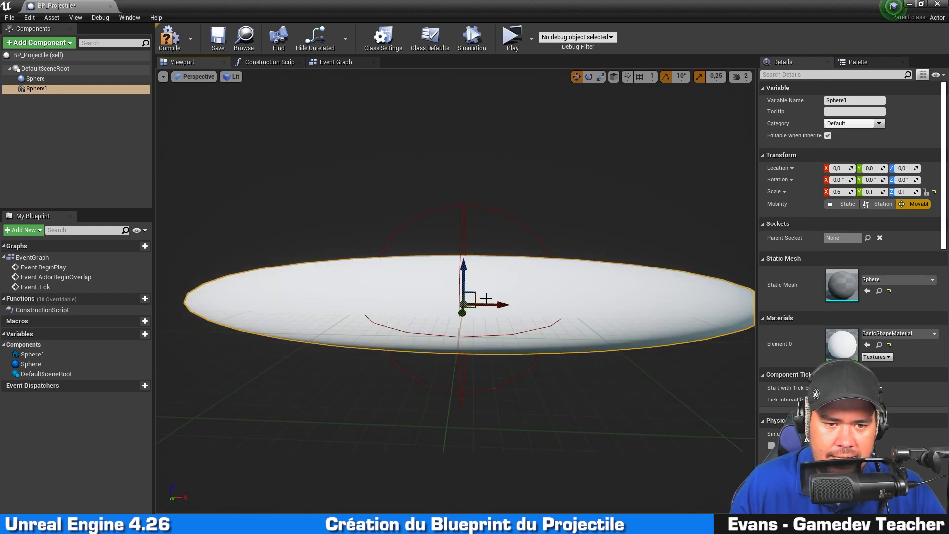
{"action": "scroll", "coordinate": [534, 292], "scroll_direction": "down", "scroll_amount": 5}
{"action": "scroll", "coordinate": [494, 295], "scroll_direction": "up", "scroll_amount": 2}
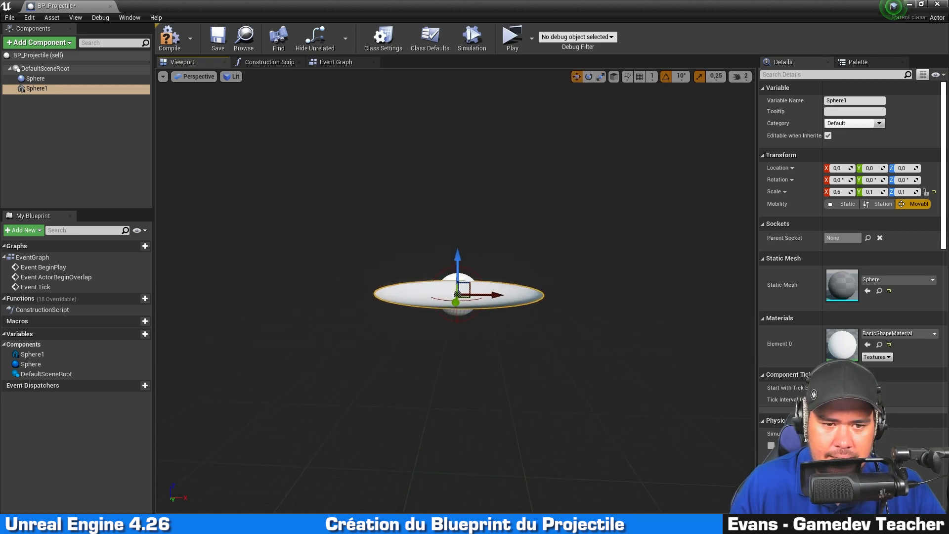
{"action": "left_click_drag", "start_coordinate": [496, 296], "coordinate": [412, 297]}
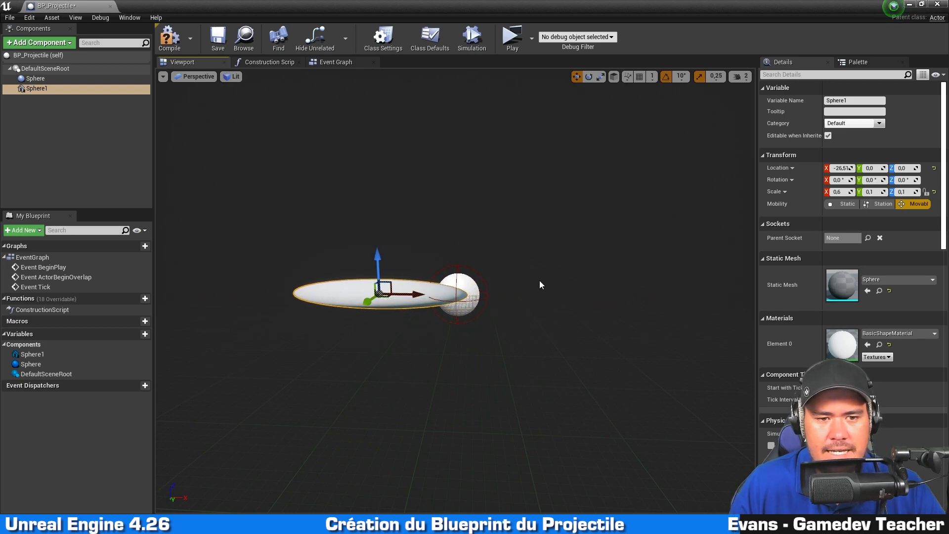
{"action": "left_click_drag", "start_coordinate": [415, 296], "coordinate": [417, 296]}
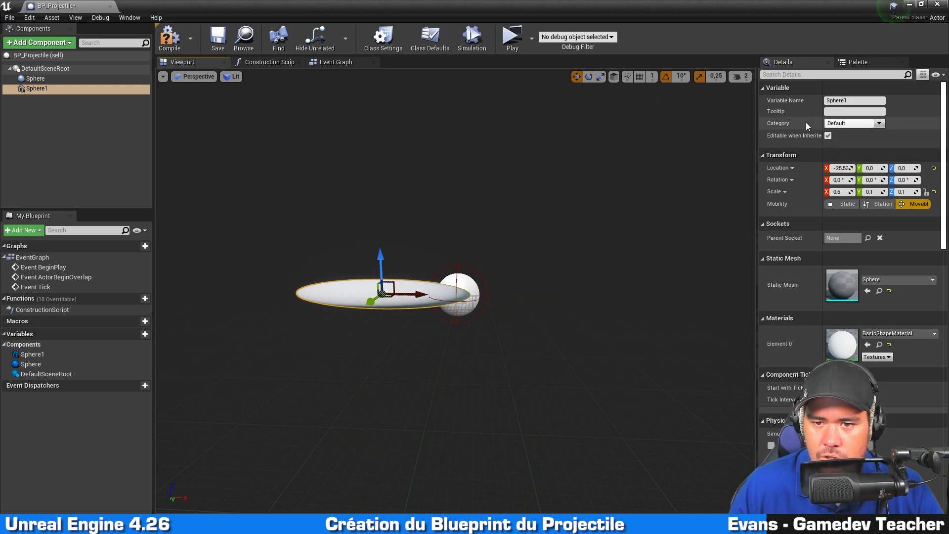
- Set the elongated sphere mesh's collision preset to NoCollision and turn off Generate Overlap Events
{"action": "scroll", "coordinate": [792, 173], "scroll_direction": "down", "scroll_amount": 5}
{"action": "scroll", "coordinate": [791, 173], "scroll_direction": "down", "scroll_amount": 15}
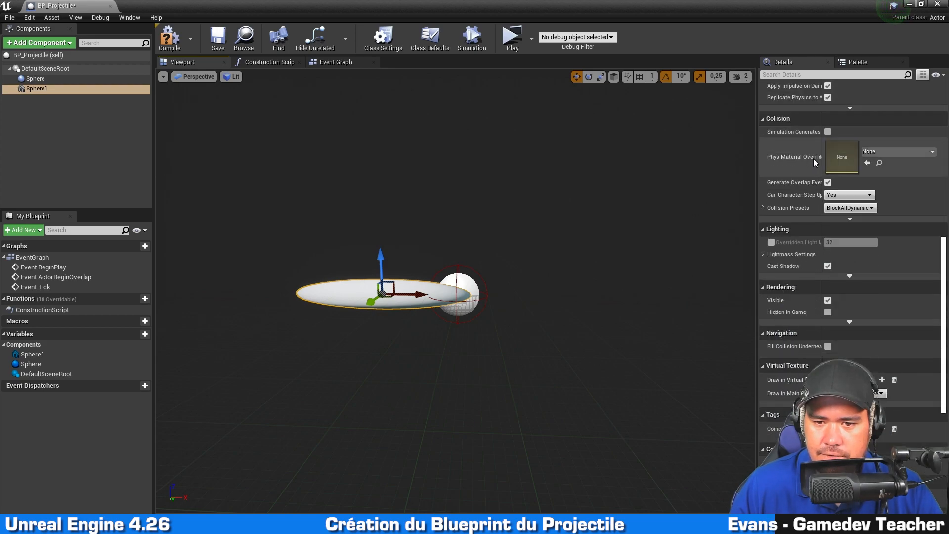
{"action": "scroll", "coordinate": [814, 161], "scroll_direction": "up", "scroll_amount": 6}
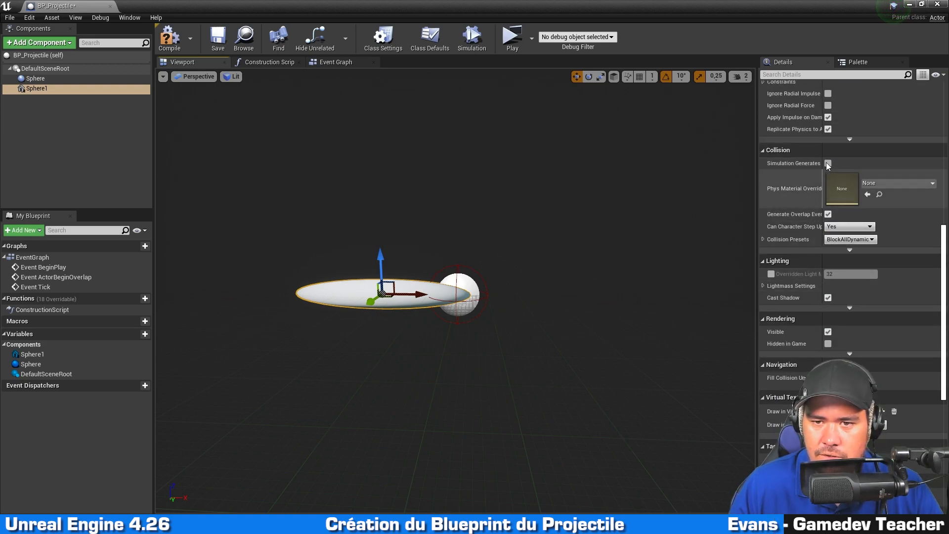
{"action": "left_click", "coordinate": [856, 240]}
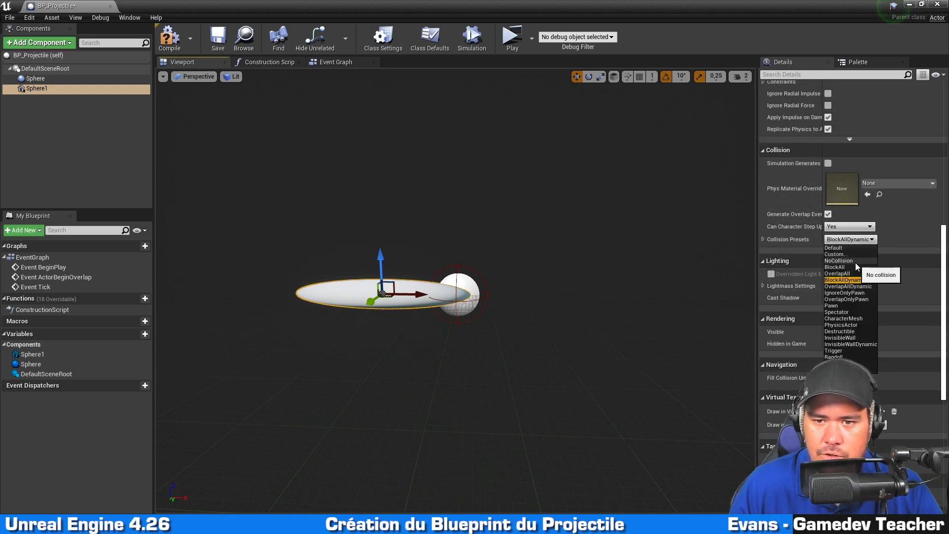
{"action": "left_click", "coordinate": [855, 261]}
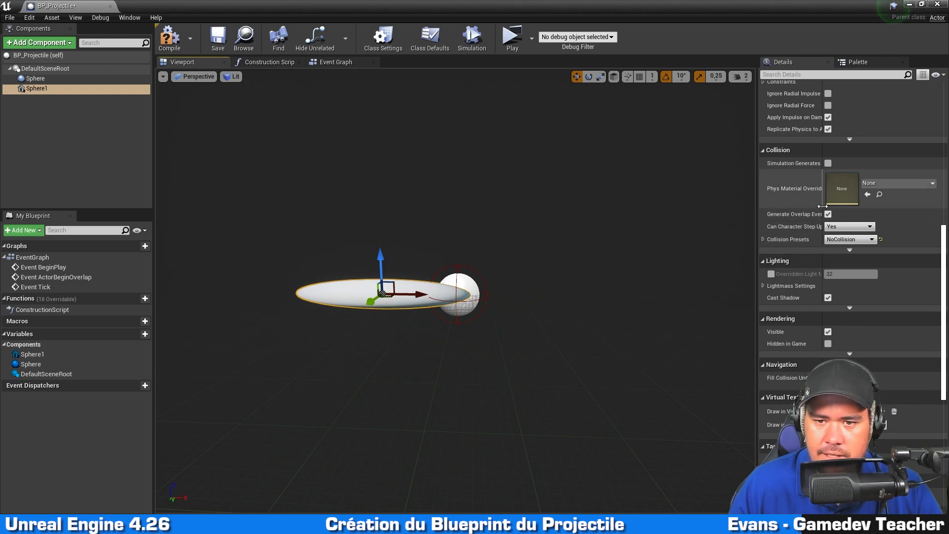
{"action": "left_click_drag", "start_coordinate": [822, 206], "coordinate": [852, 206]}
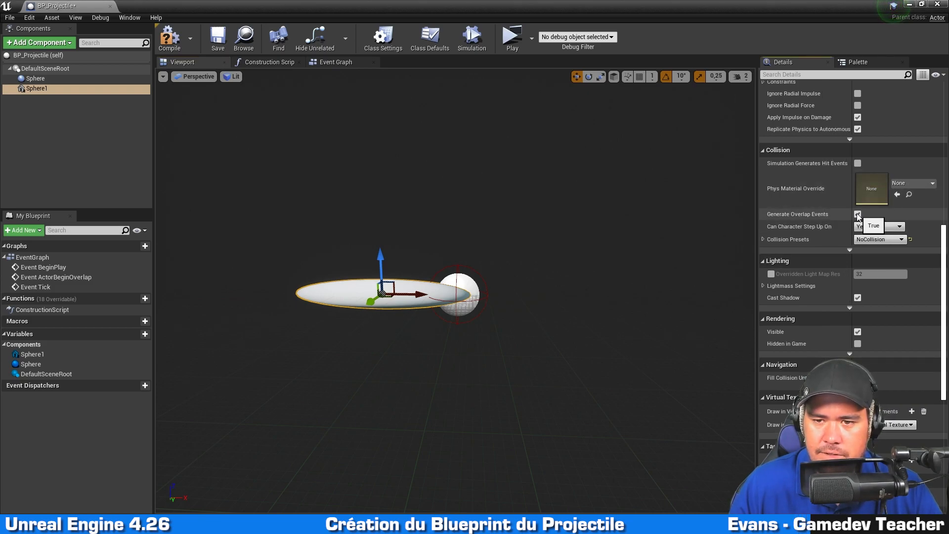
{"action": "left_click", "coordinate": [858, 215]}
{"action": "left_click_drag", "start_coordinate": [738, 257], "coordinate": [708, 258]}
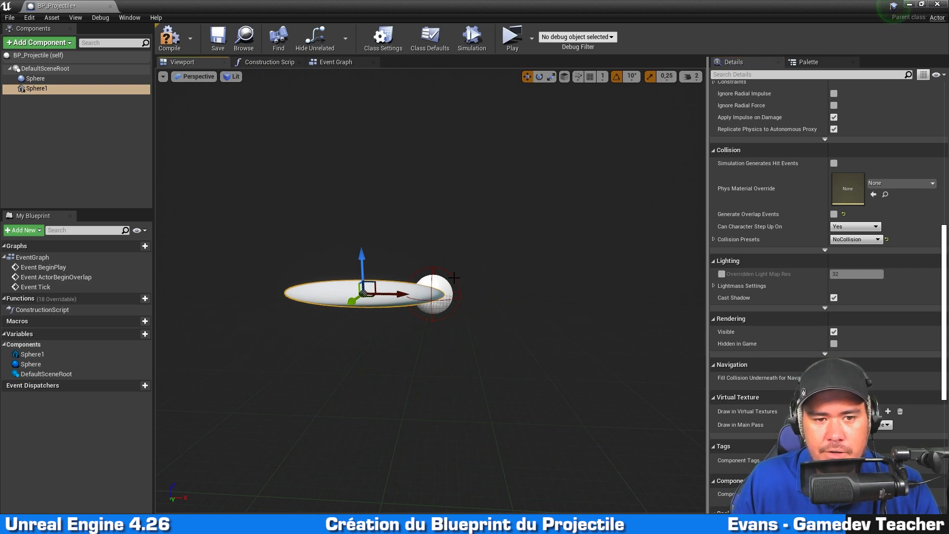
- Rotate the elongated sphere mesh freehand and undo the rotation
{"action": "left_click", "coordinate": [434, 294]}
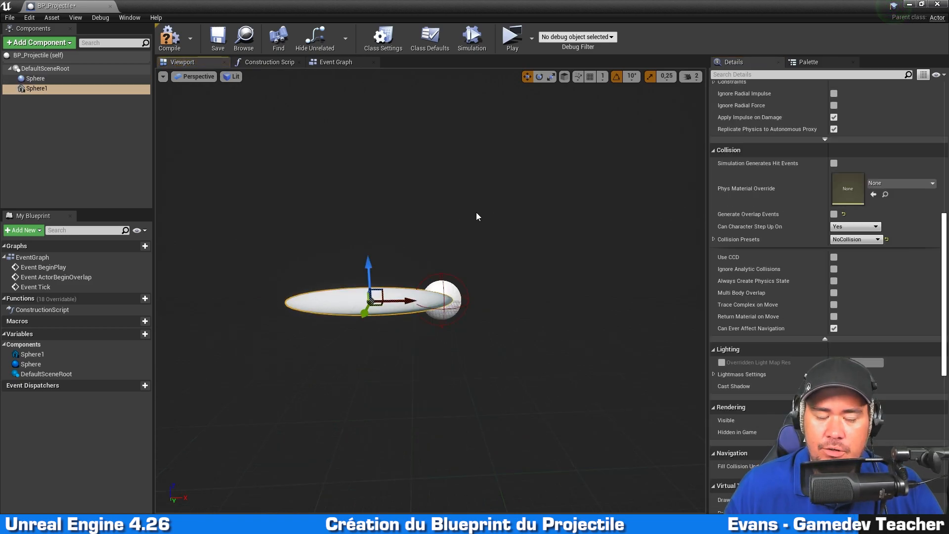
{"action": "right_click_drag", "start_coordinate": [477, 230], "coordinate": [448, 233]}
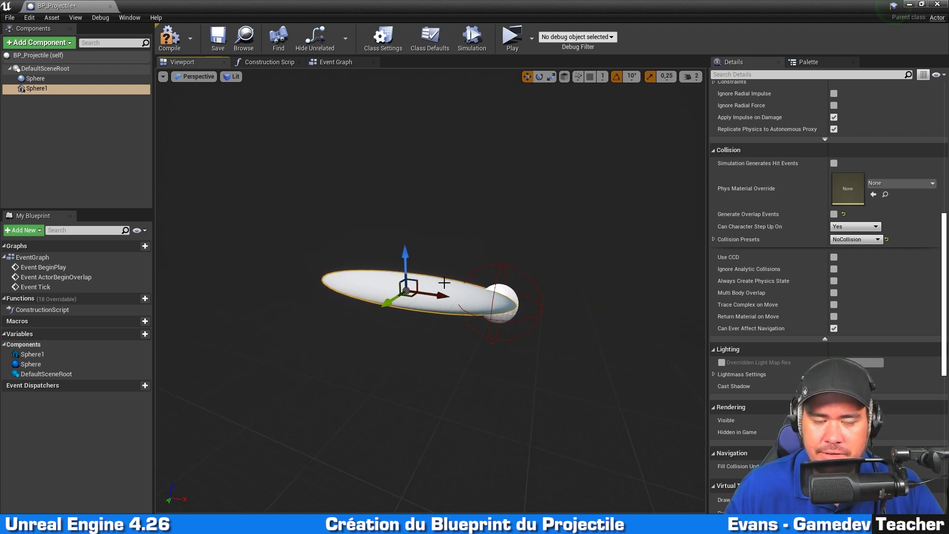
{"action": "key", "text": "e"}
{"action": "left_click_drag", "start_coordinate": [401, 310], "coordinate": [439, 313]}
{"action": "key", "text": "ctrl+z"}
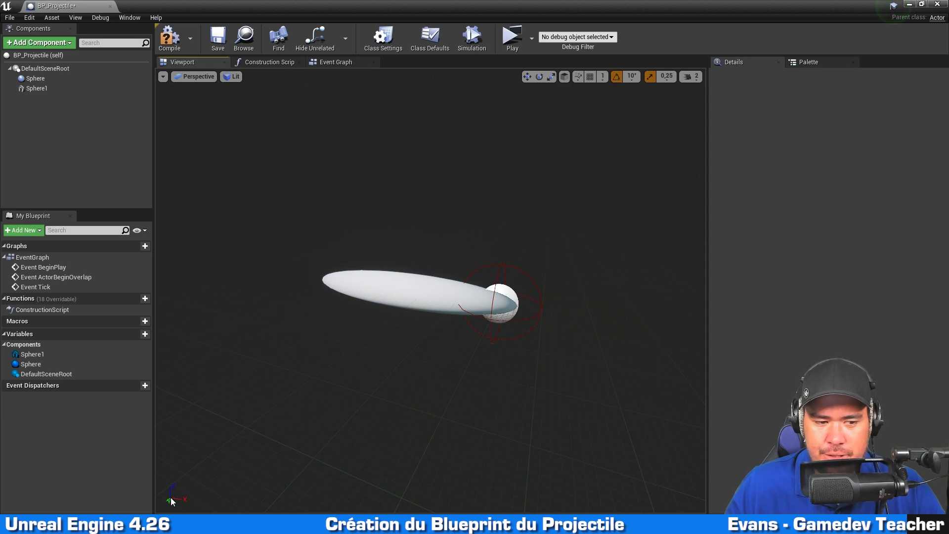
{"action": "right_click_drag", "start_coordinate": [415, 313], "coordinate": [424, 278]}
{"action": "left_click", "coordinate": [424, 278]}
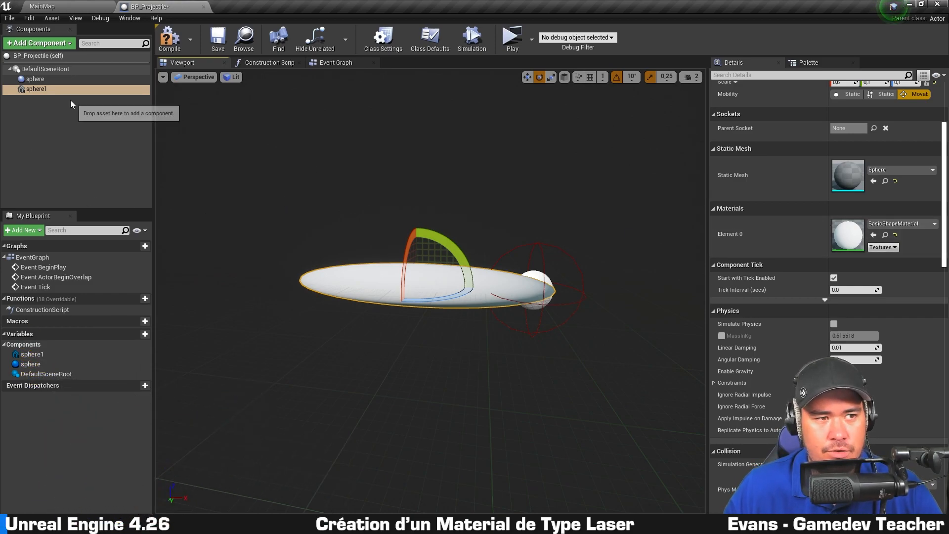
{"action": "left_click", "coordinate": [347, 282]}
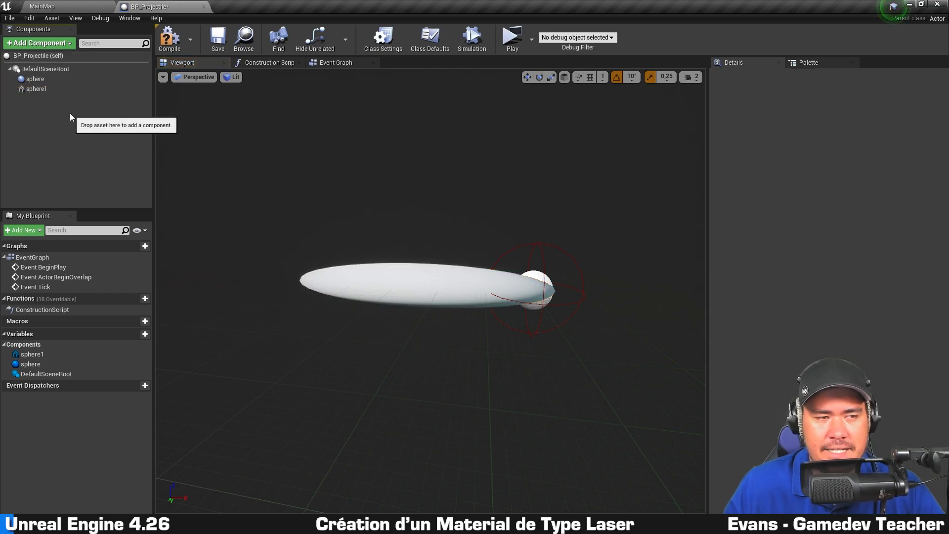
- Rename the elongated sphere mesh component as ProjectileMesh
{"action": "left_click", "coordinate": [50, 89]}
{"action": "key", "text": "F2"}
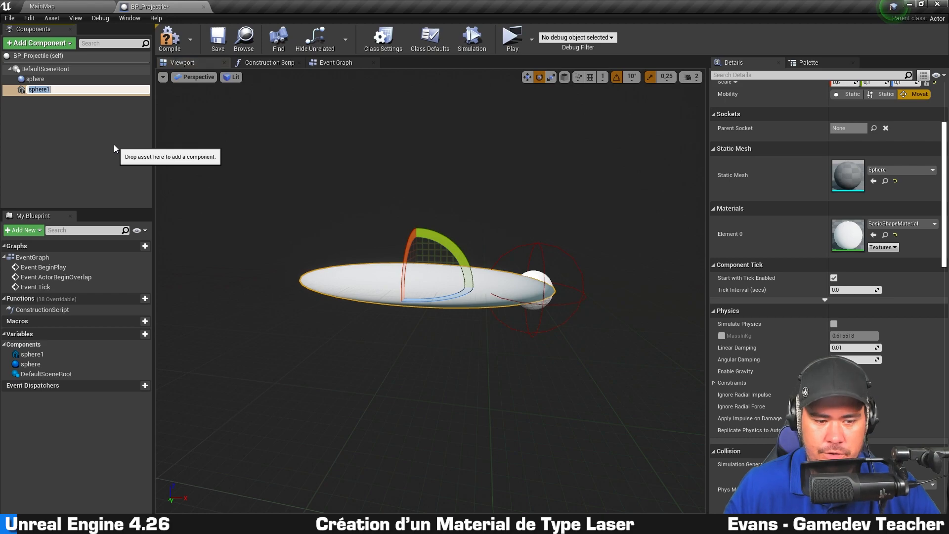
{"action": "type", "text": "Proj"}
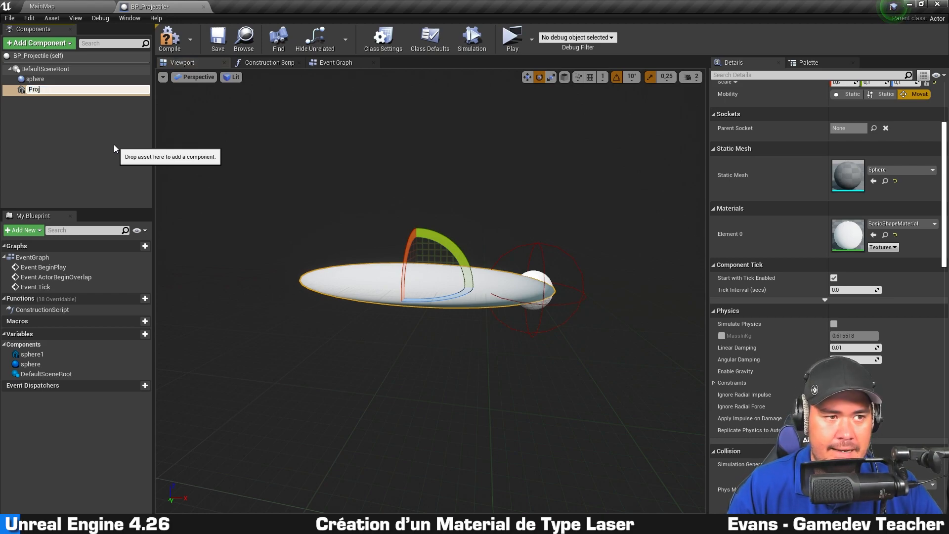
{"action": "type", "text": "ectileMesh"}
{"action": "key", "text": "Return"}
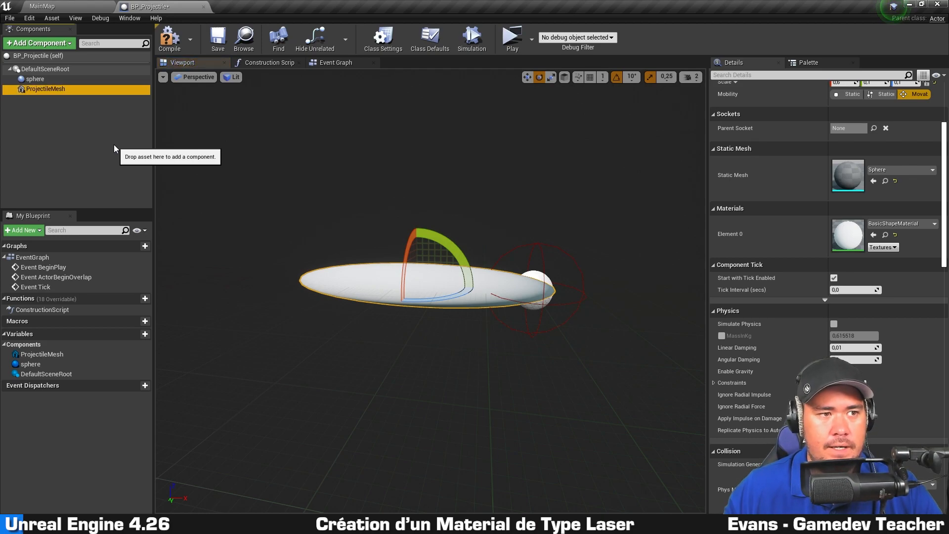
- Rename the collision sphere component as CollisionSphere and compile the Blueprint
{"action": "left_click", "coordinate": [48, 80]}
{"action": "key", "text": "F2"}
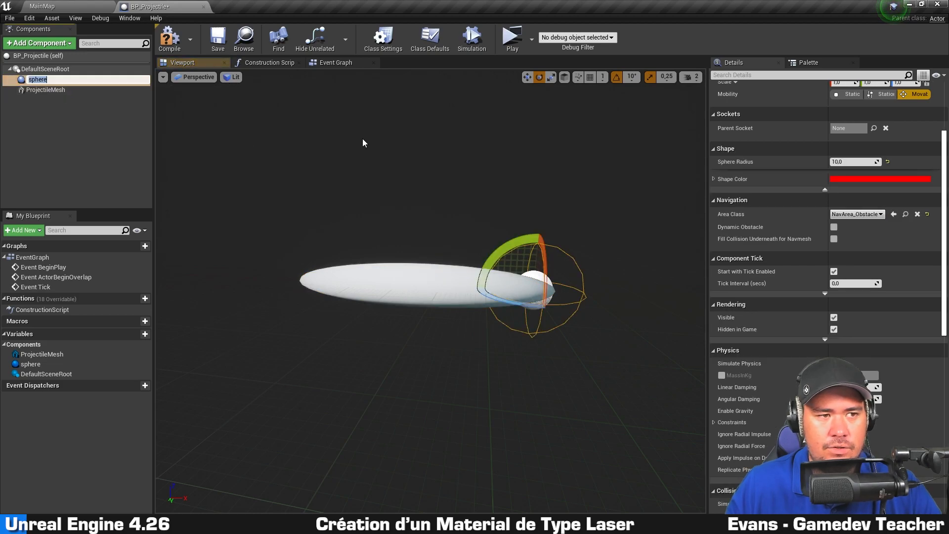
{"action": "type", "text": "Collisio"}
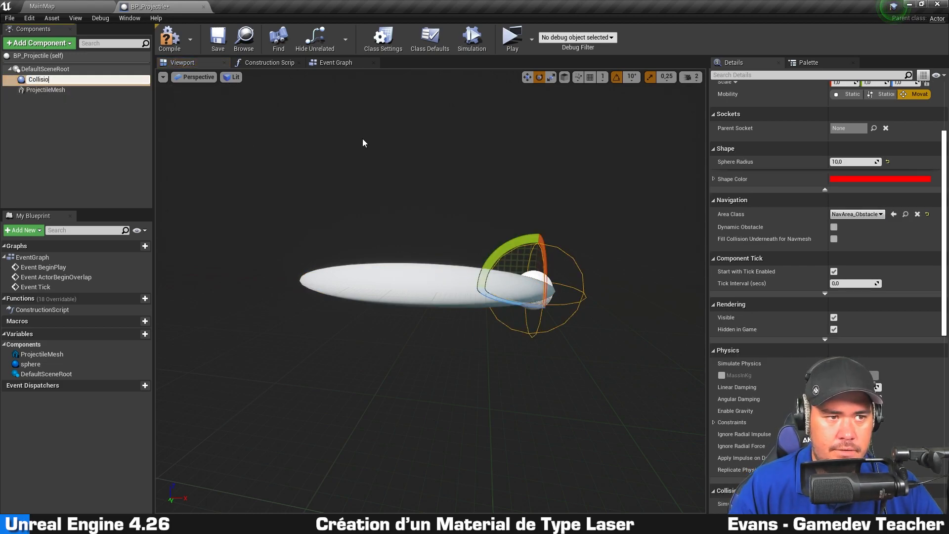
{"action": "type", "text": "nSPher"}
{"action": "key", "text": "BackSpace"}
{"action": "key", "text": "BackSpace"}
{"action": "key", "text": "BackSpace"}
{"action": "key", "text": "BackSpace"}
{"action": "type", "text": "phere"}
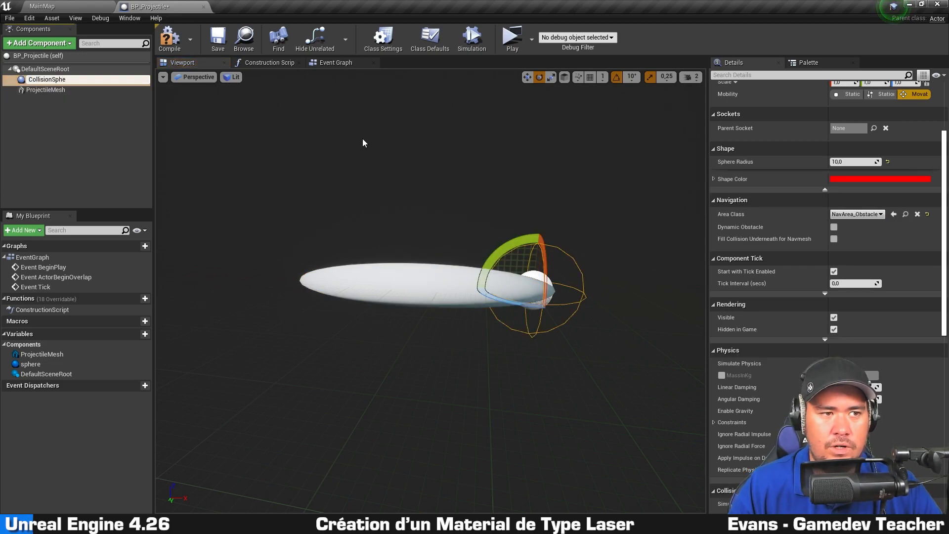
{"action": "key", "text": "Return"}
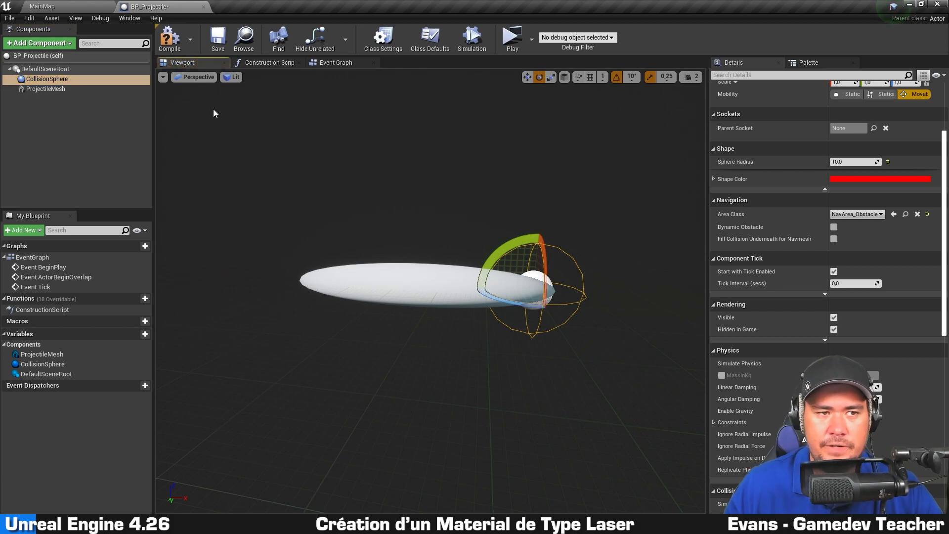
{"action": "left_click", "coordinate": [169, 37]}
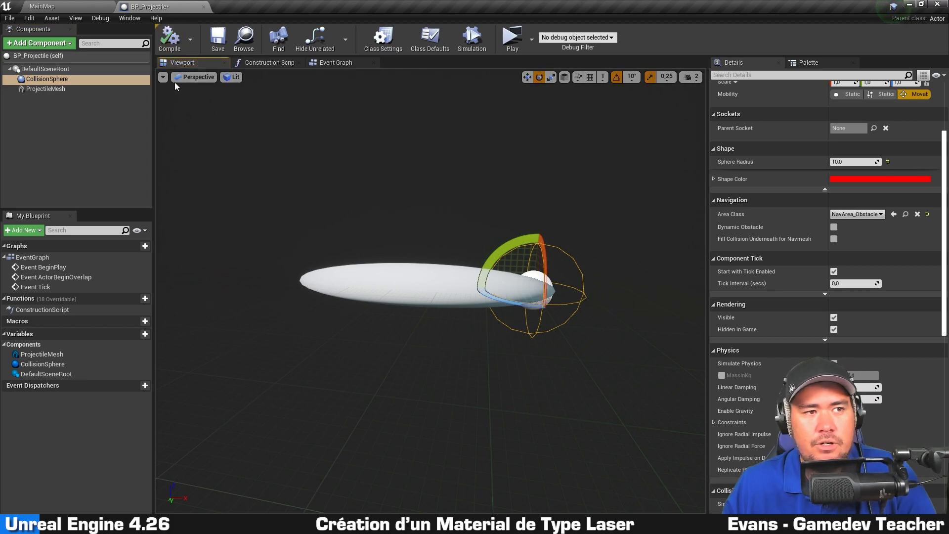
- Create a Material asset named M_Projectile in the TopDownShooter Core folder
{"action": "left_click", "coordinate": [42, 6]}
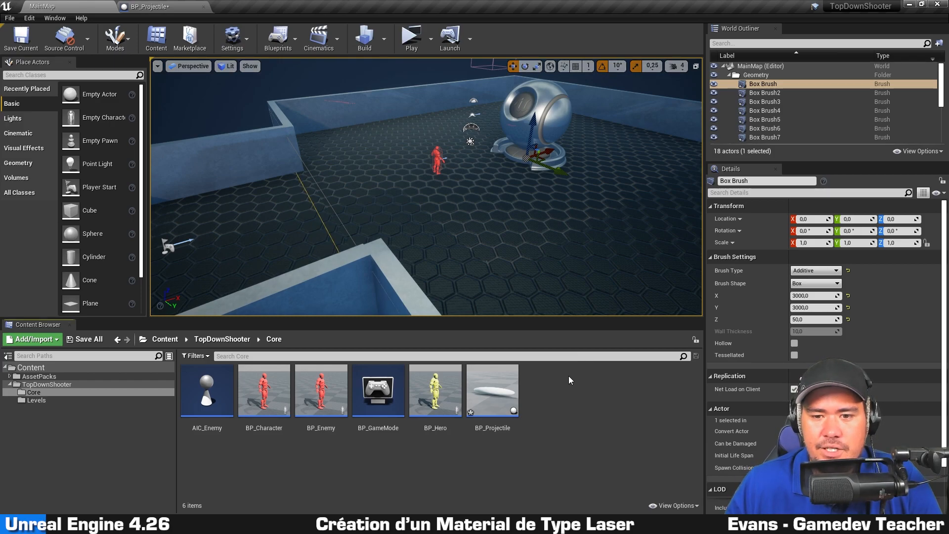
{"action": "right_click", "coordinate": [551, 378]}
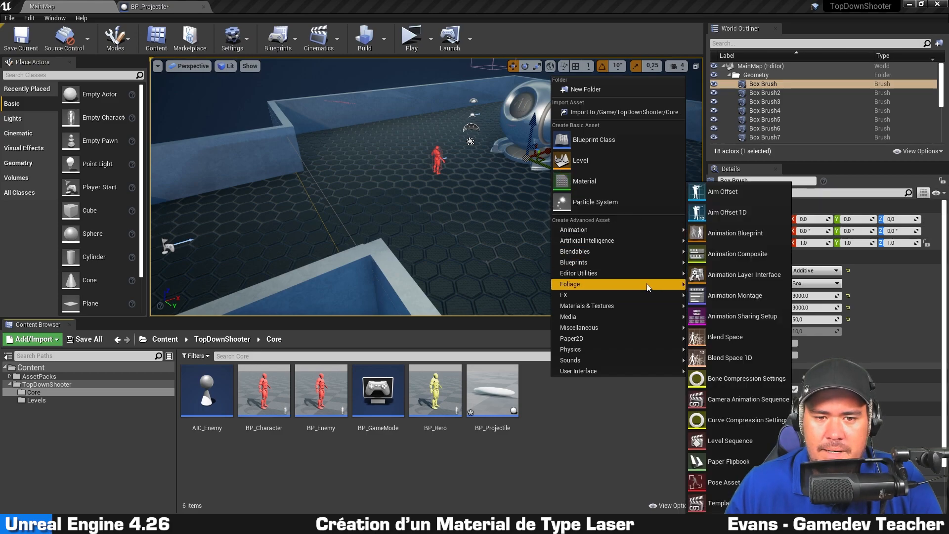
{"action": "mouse_move", "coordinate": [636, 307]}
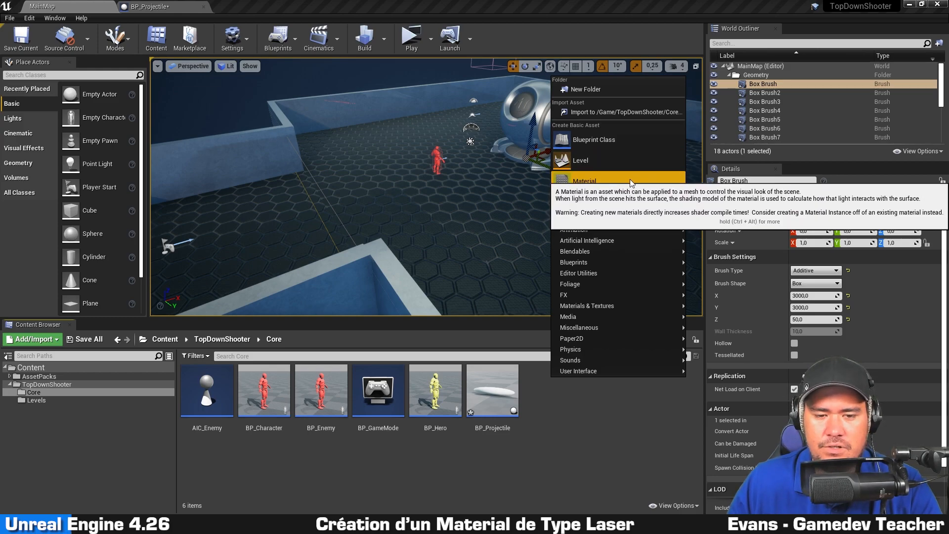
{"action": "left_click", "coordinate": [630, 179]}
{"action": "type", "text": "M_Projectile"}
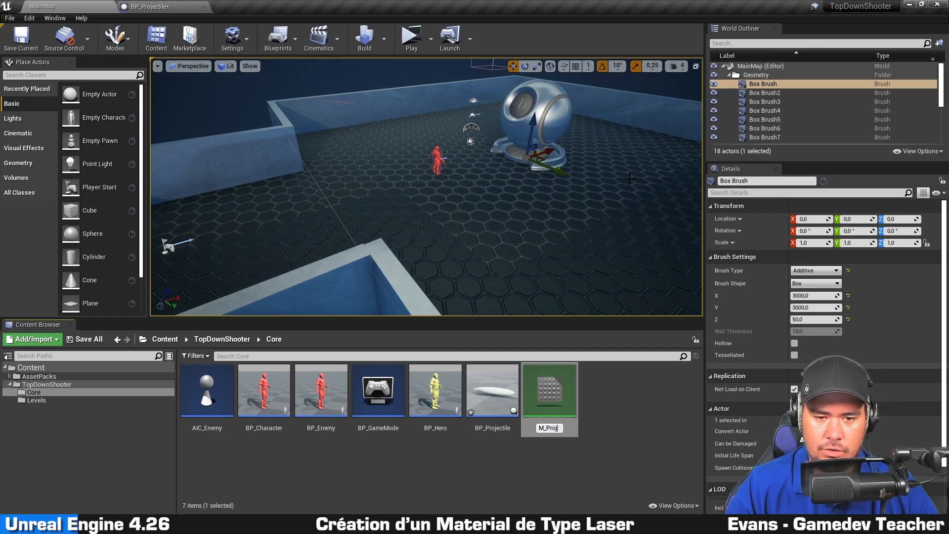
{"action": "key", "text": "Return"}
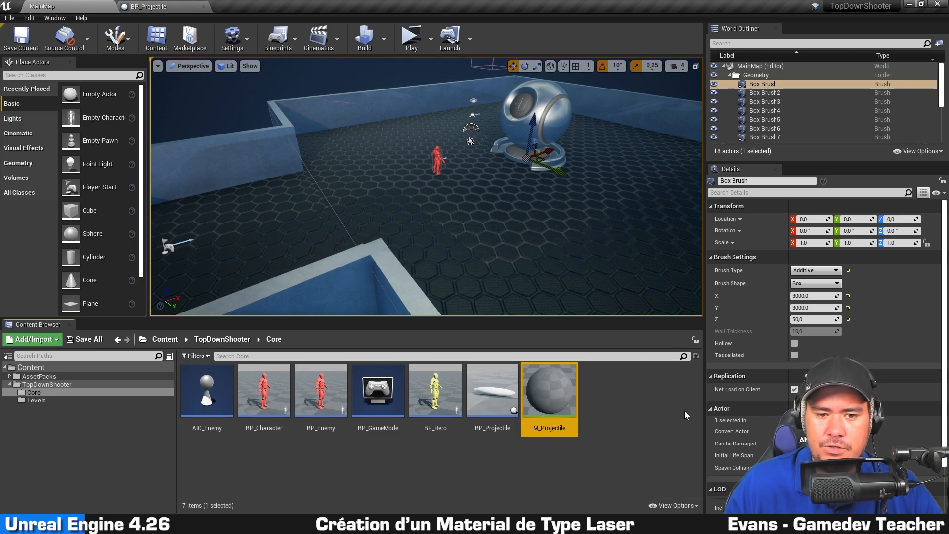
{"action": "left_click", "coordinate": [662, 402]}
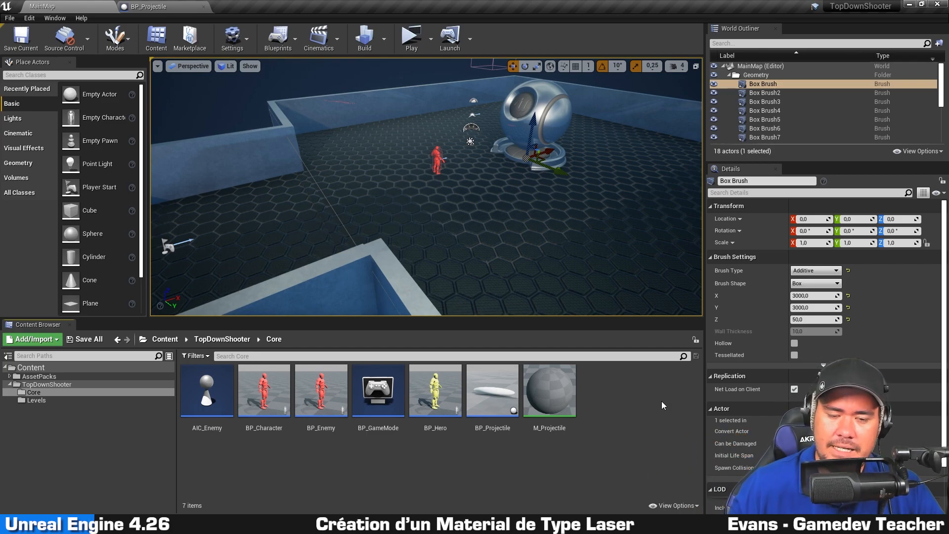
- Open the M_Projectile material for editing with its result node in the graph view
{"action": "double_click", "coordinate": [548, 395]}
{"action": "left_click", "coordinate": [340, 261]}
{"action": "right_click_drag", "start_coordinate": [340, 261], "coordinate": [454, 225]}
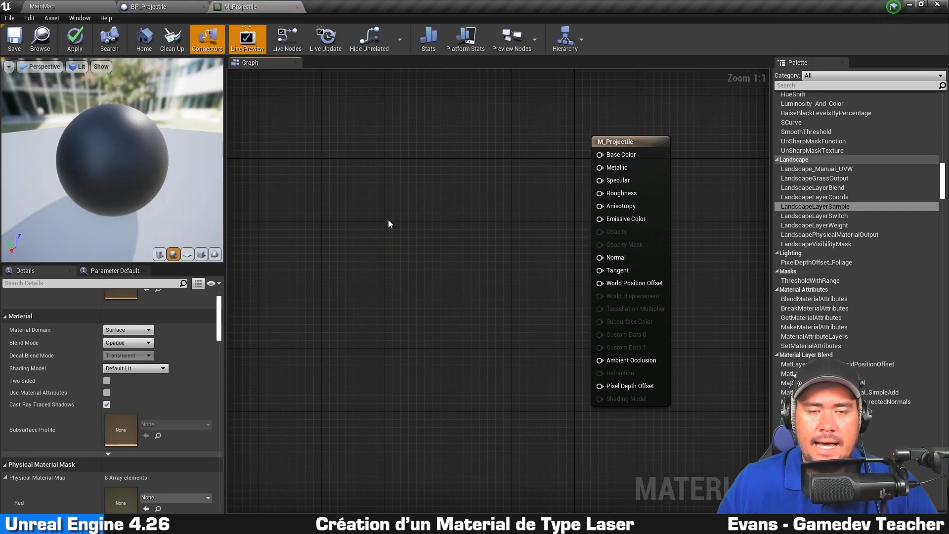
{"action": "right_click_drag", "start_coordinate": [393, 167], "coordinate": [415, 154]}
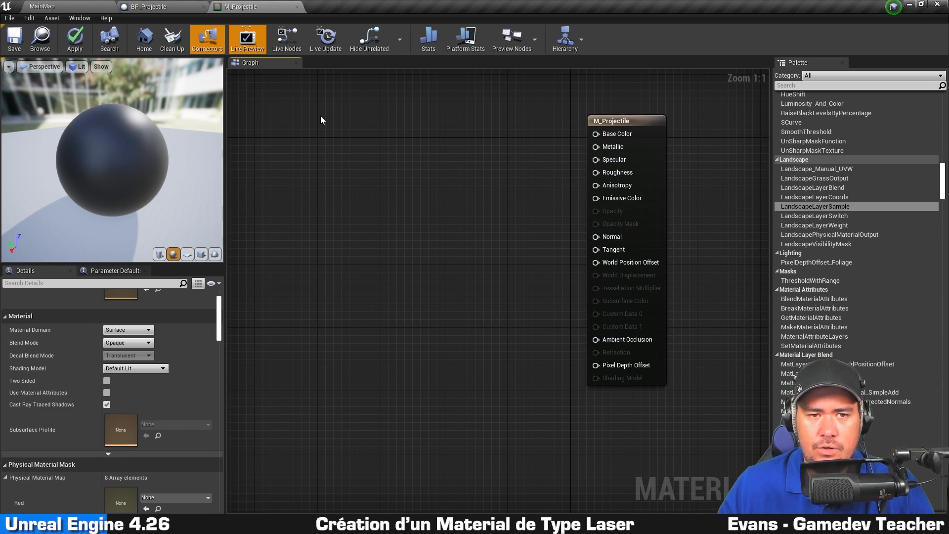
- Examine the M_Projectile graph, the inputs of its result node and the list of available material nodes
{"action": "left_click_drag", "start_coordinate": [355, 128], "coordinate": [692, 417]}
{"action": "left_click", "coordinate": [616, 424]}
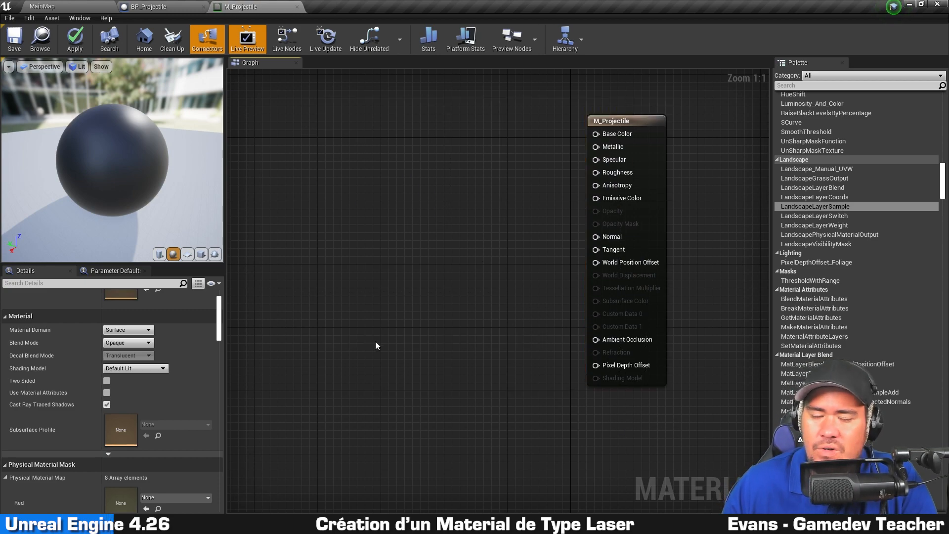
{"action": "left_click_drag", "start_coordinate": [309, 448], "coordinate": [700, 110]}
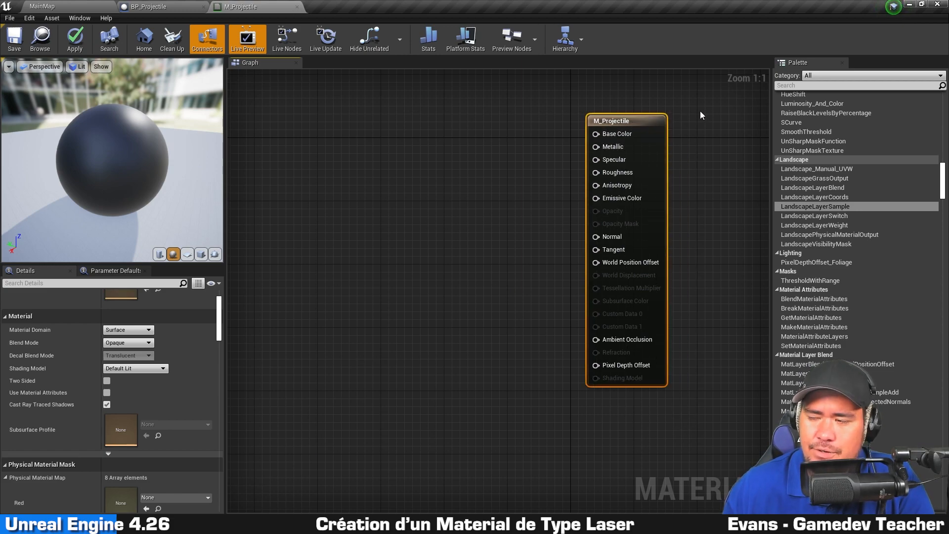
{"action": "left_click", "coordinate": [704, 100]}
{"action": "right_click_drag", "start_coordinate": [598, 140], "coordinate": [642, 171]}
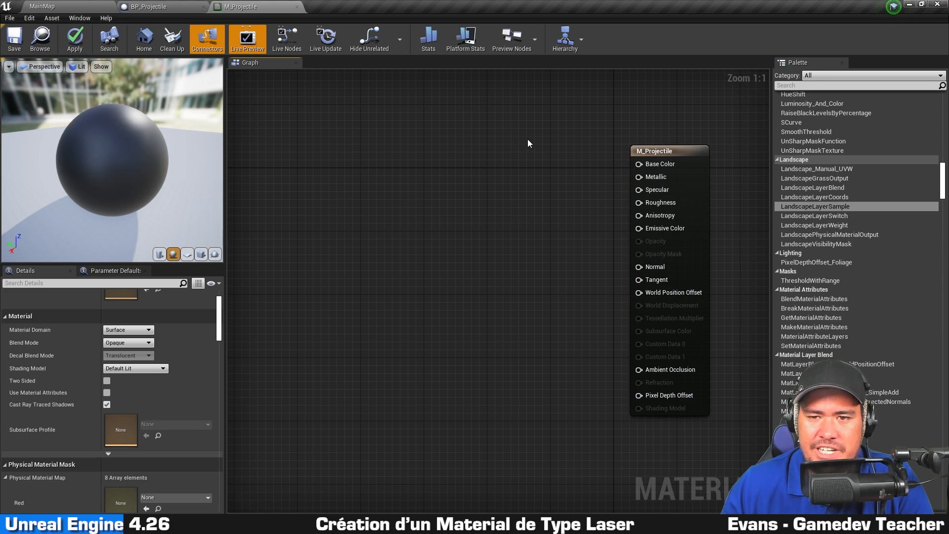
{"action": "right_click_drag", "start_coordinate": [437, 144], "coordinate": [475, 128]}
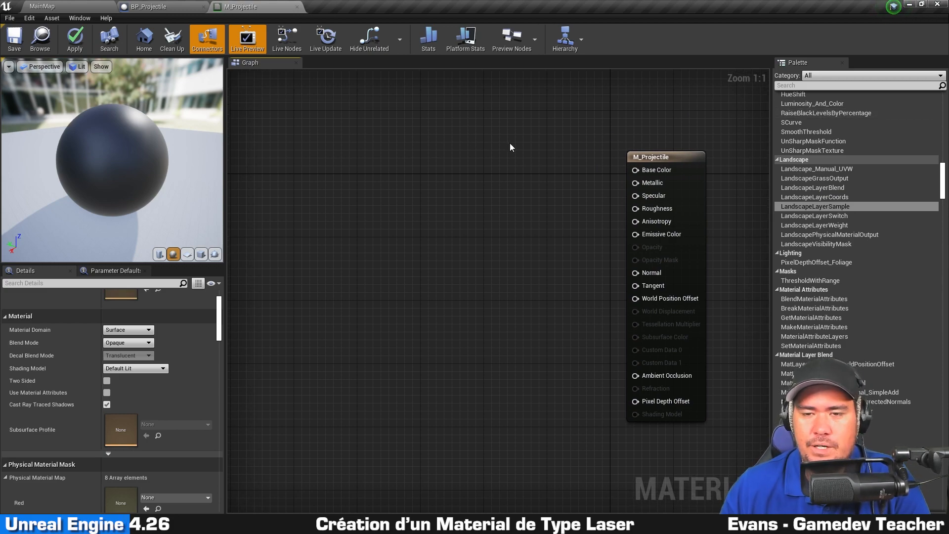
{"action": "scroll", "coordinate": [851, 119], "scroll_direction": "down", "scroll_amount": 10}
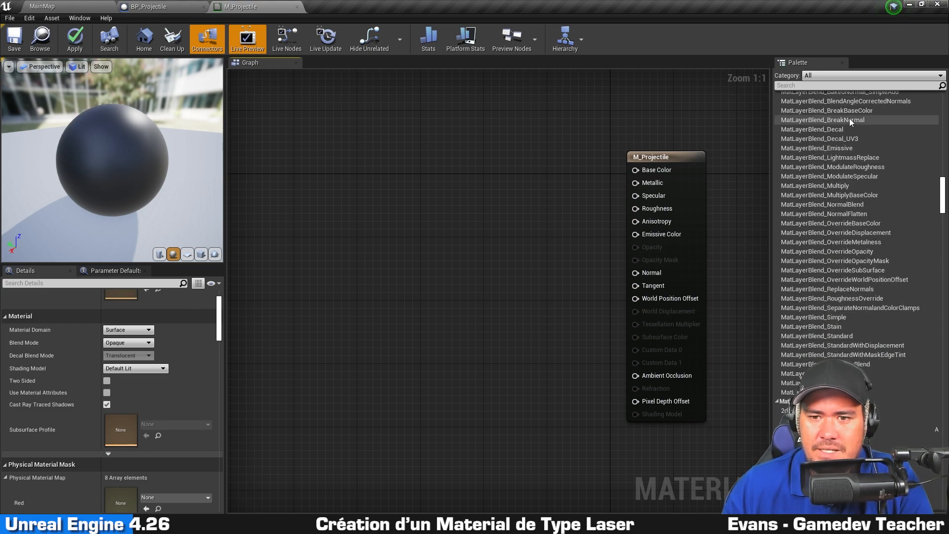
{"action": "right_click", "coordinate": [407, 135]}
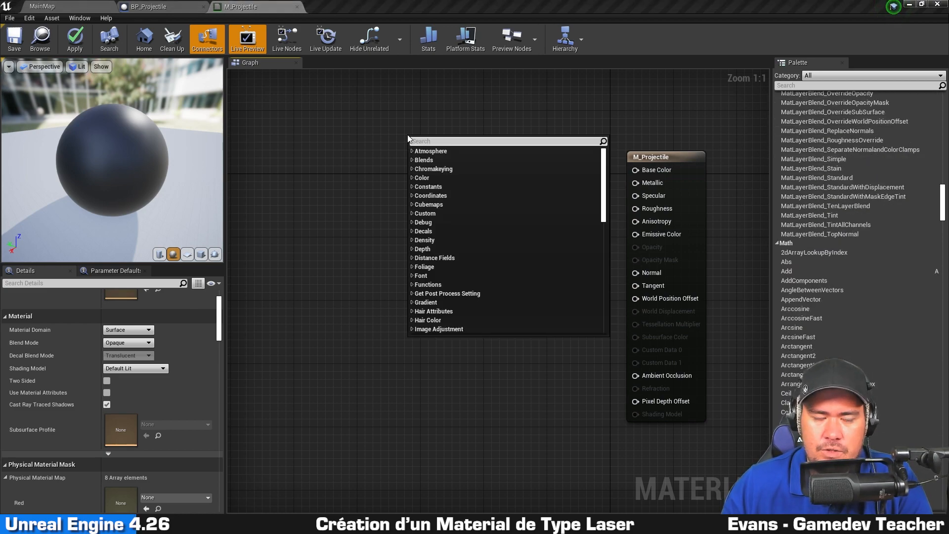
{"action": "left_click", "coordinate": [363, 206]}
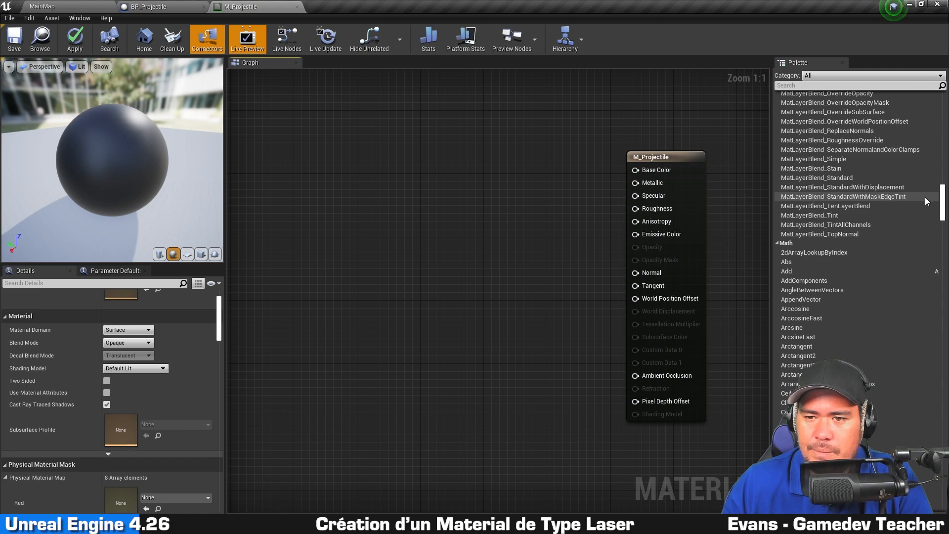
- Add sample nodes, including FlipBook, to the M_Projectile graph, reposition one and delete them
{"action": "scroll", "coordinate": [881, 264], "scroll_direction": "down", "scroll_amount": 10}
{"action": "left_click_drag", "start_coordinate": [881, 262], "coordinate": [448, 197]}
{"action": "left_click_drag", "start_coordinate": [840, 268], "coordinate": [444, 267]}
{"action": "left_click_drag", "start_coordinate": [515, 210], "coordinate": [447, 271]}
{"action": "left_click_drag", "start_coordinate": [325, 286], "coordinate": [593, 212]}
{"action": "key", "text": "Delete"}
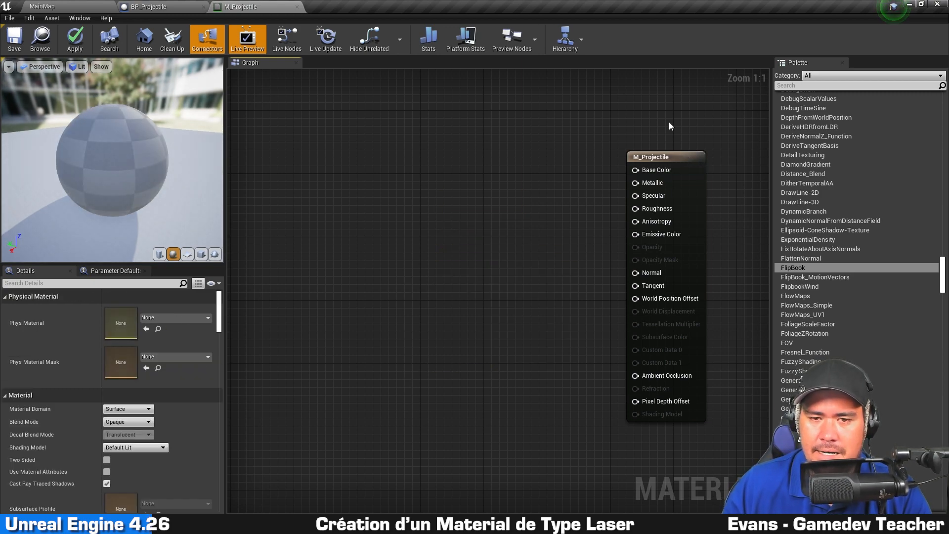
{"action": "right_click_drag", "start_coordinate": [583, 173], "coordinate": [604, 144]}
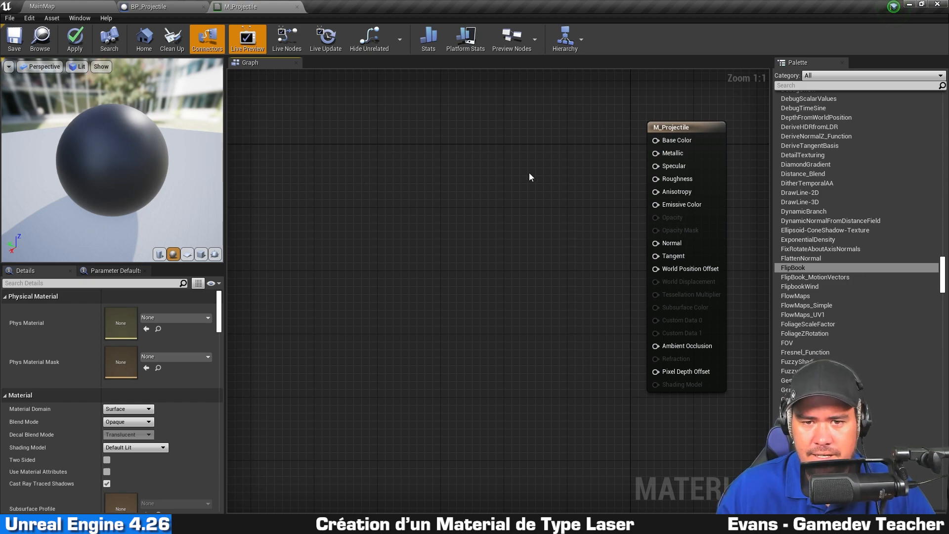
{"action": "right_click_drag", "start_coordinate": [522, 139], "coordinate": [528, 160]}
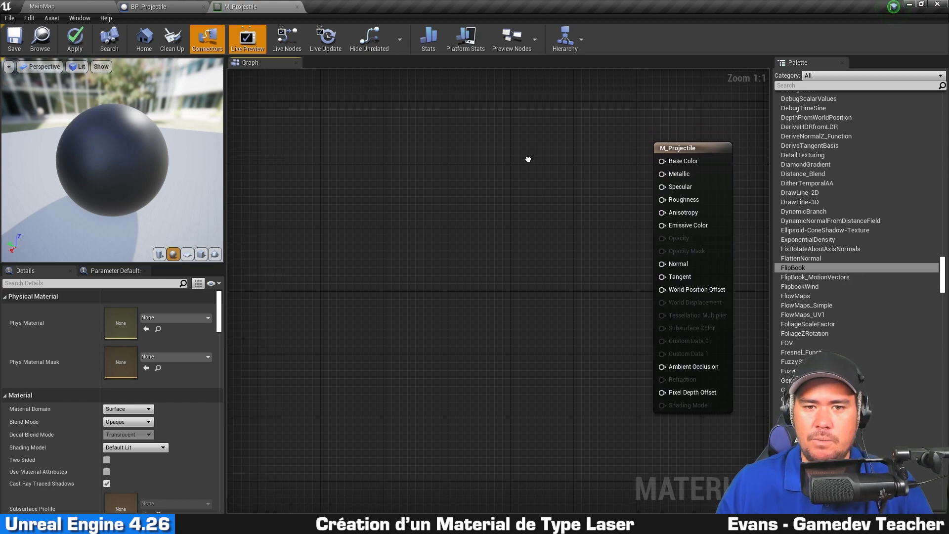
{"action": "left_click_drag", "start_coordinate": [662, 161], "coordinate": [542, 160]}
{"action": "left_click", "coordinate": [376, 177]}
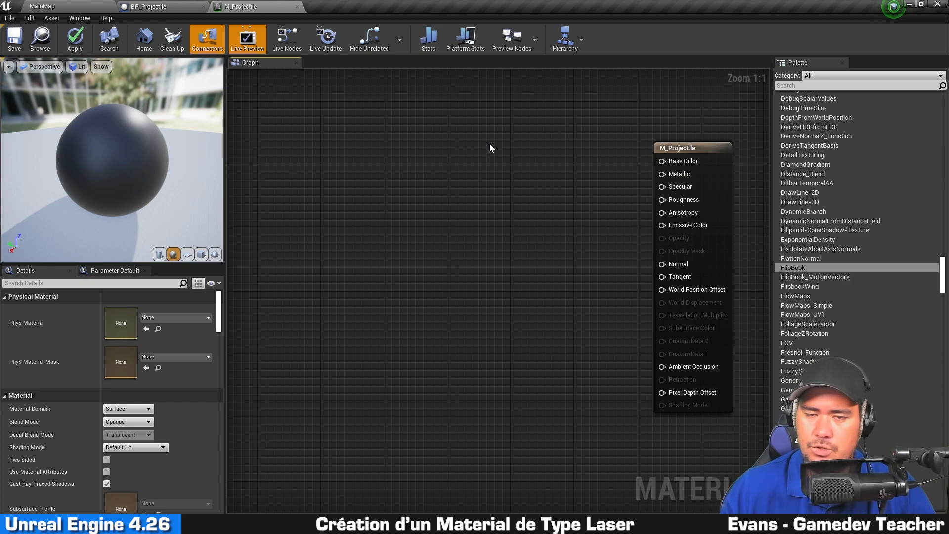
{"action": "left_click_drag", "start_coordinate": [656, 175], "coordinate": [556, 194]}
{"action": "left_click", "coordinate": [443, 198]}
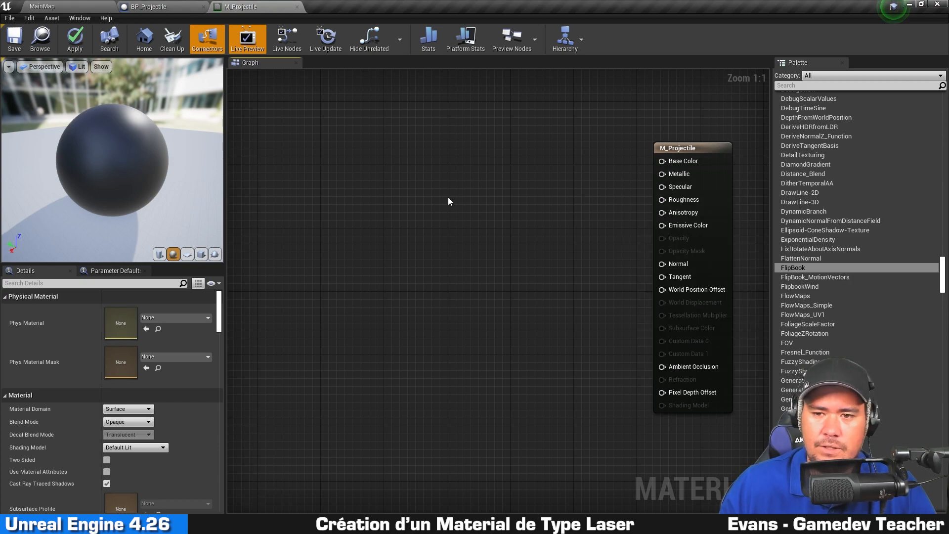
{"action": "scroll", "coordinate": [885, 262], "scroll_direction": "up", "scroll_amount": 10}
{"action": "scroll", "coordinate": [897, 263], "scroll_direction": "up", "scroll_amount": 10}
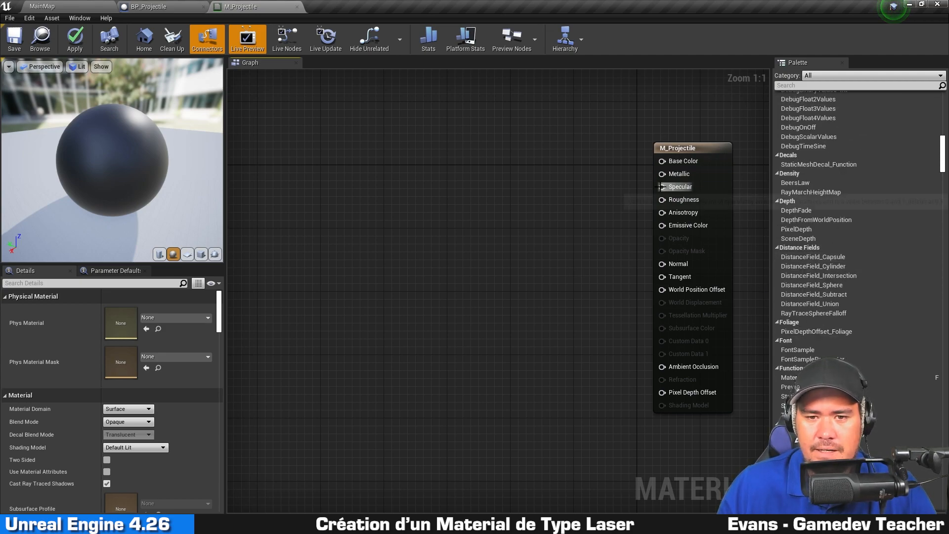
{"action": "left_click_drag", "start_coordinate": [603, 193], "coordinate": [601, 193]}
{"action": "left_click", "coordinate": [512, 149]}
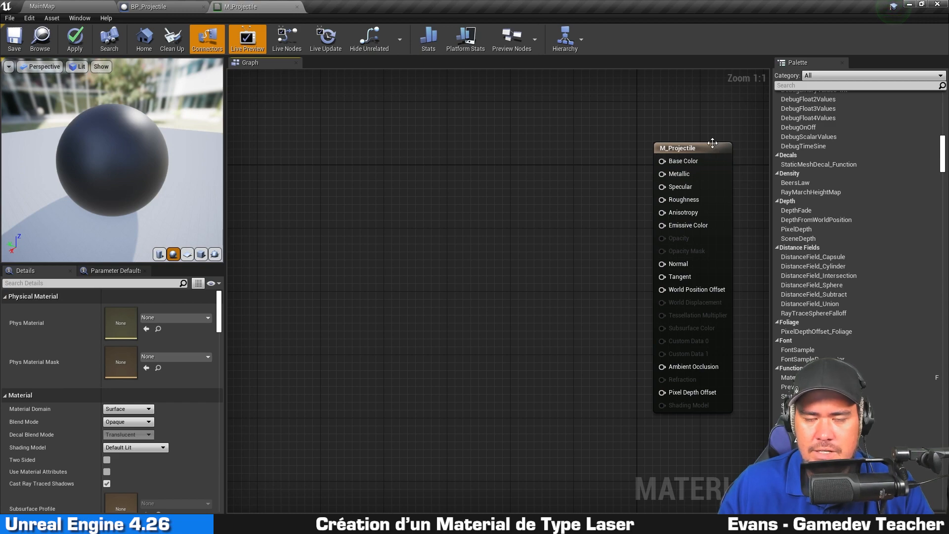
- Set M_Projectile's Shading Model to Unlit and turn off Cast Ray Traced Shadows
{"action": "left_click", "coordinate": [665, 148]}
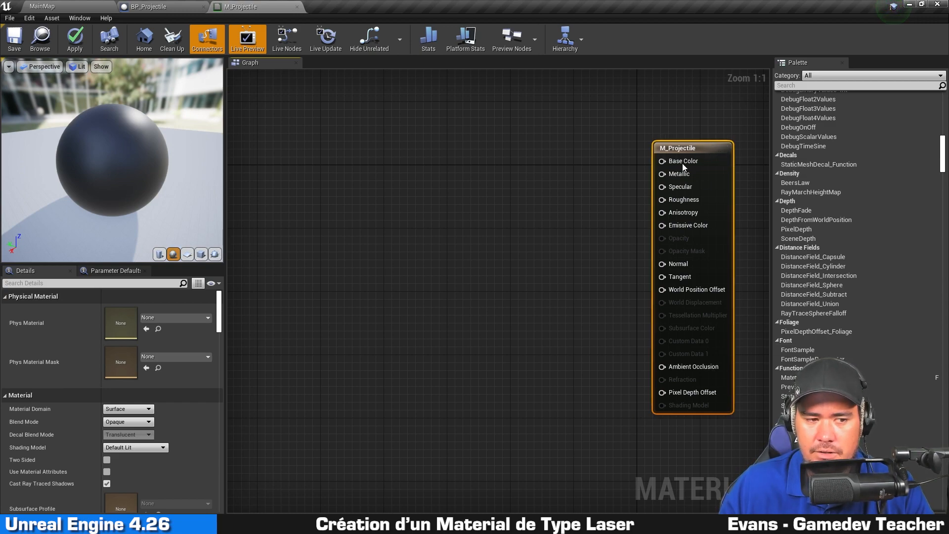
{"action": "scroll", "coordinate": [131, 352], "scroll_direction": "down", "scroll_amount": 2}
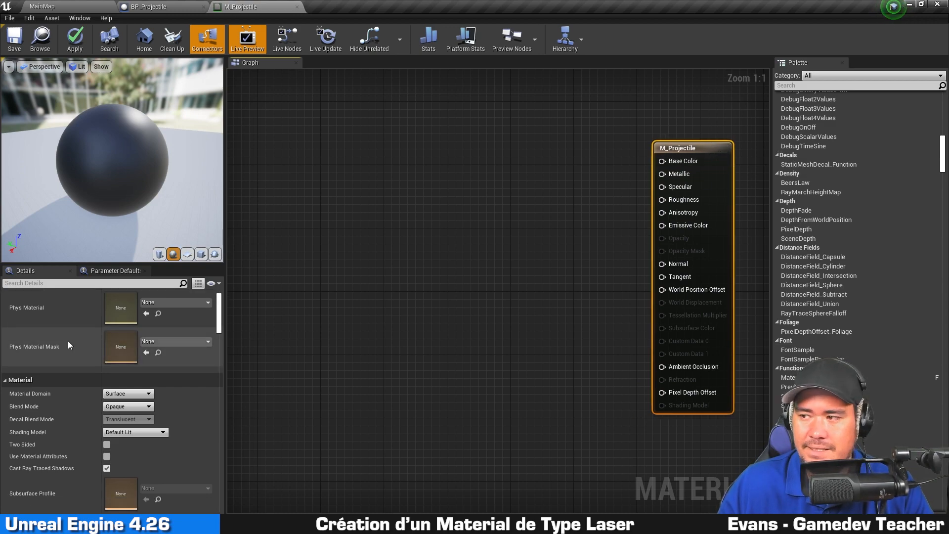
{"action": "scroll", "coordinate": [67, 343], "scroll_direction": "down", "scroll_amount": 5}
{"action": "scroll", "coordinate": [56, 414], "scroll_direction": "up", "scroll_amount": 2}
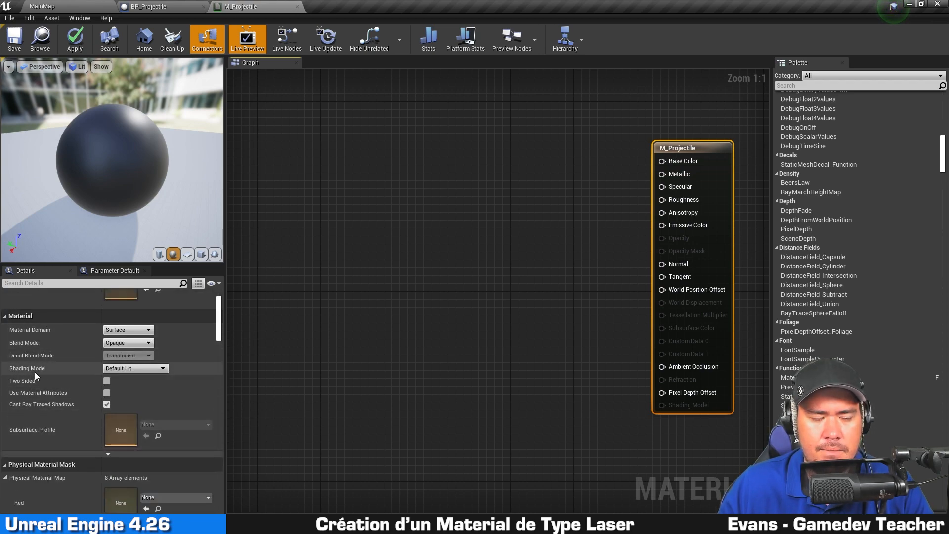
{"action": "scroll", "coordinate": [62, 371], "scroll_direction": "down", "scroll_amount": 4}
{"action": "scroll", "coordinate": [63, 364], "scroll_direction": "up", "scroll_amount": 1}
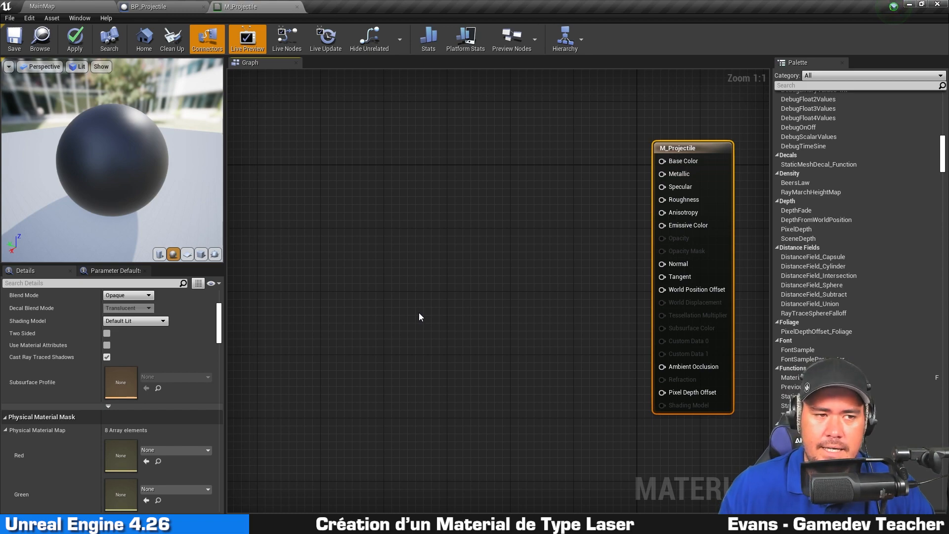
{"action": "left_click", "coordinate": [469, 165]}
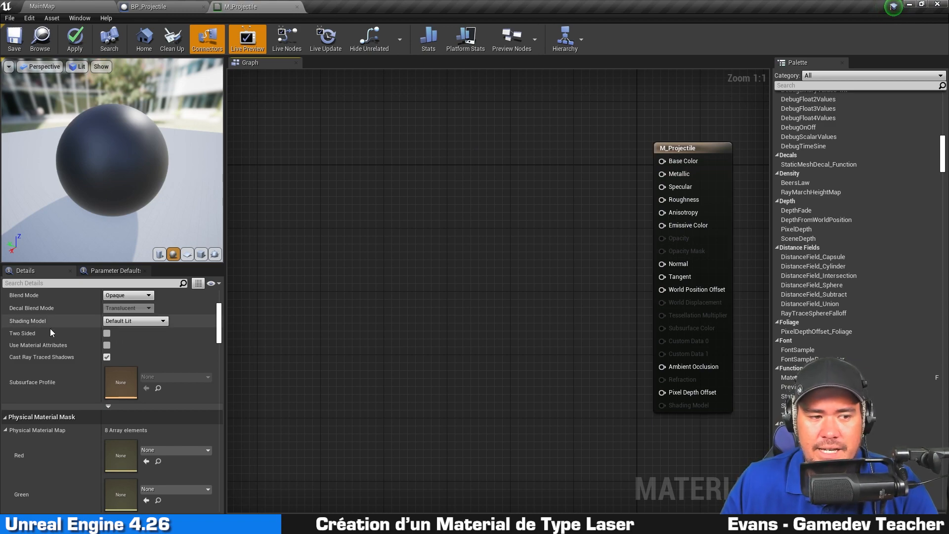
{"action": "left_click", "coordinate": [164, 321]}
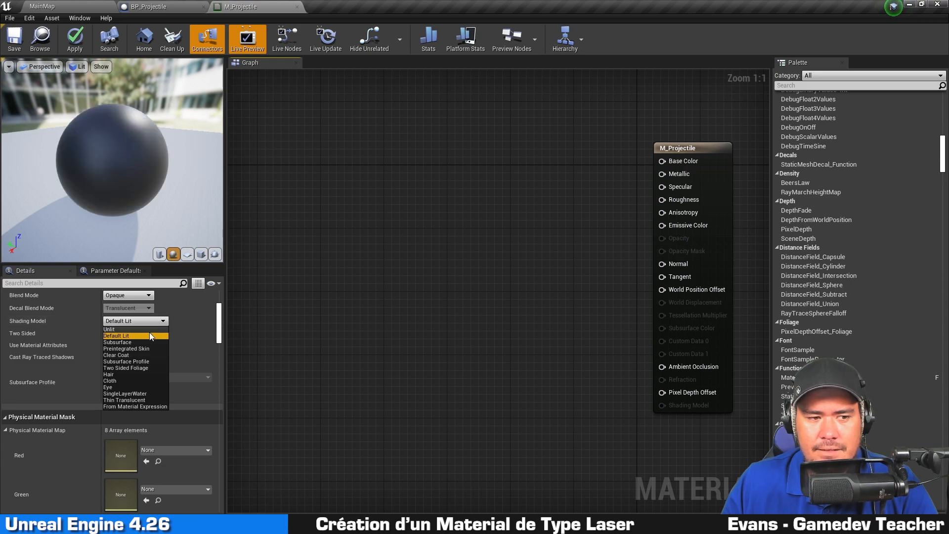
{"action": "left_click", "coordinate": [150, 329]}
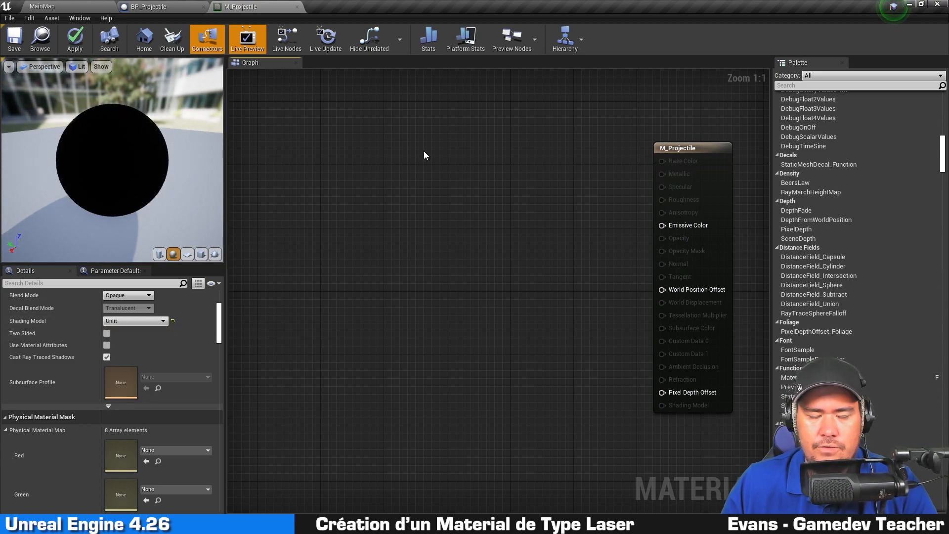
{"action": "mouse_move", "coordinate": [449, 153]}
{"action": "right_mouse_down"}
{"action": "mouse_move", "coordinate": [506, 145]}
{"action": "mouse_move", "coordinate": [452, 149]}
{"action": "right_mouse_up"}
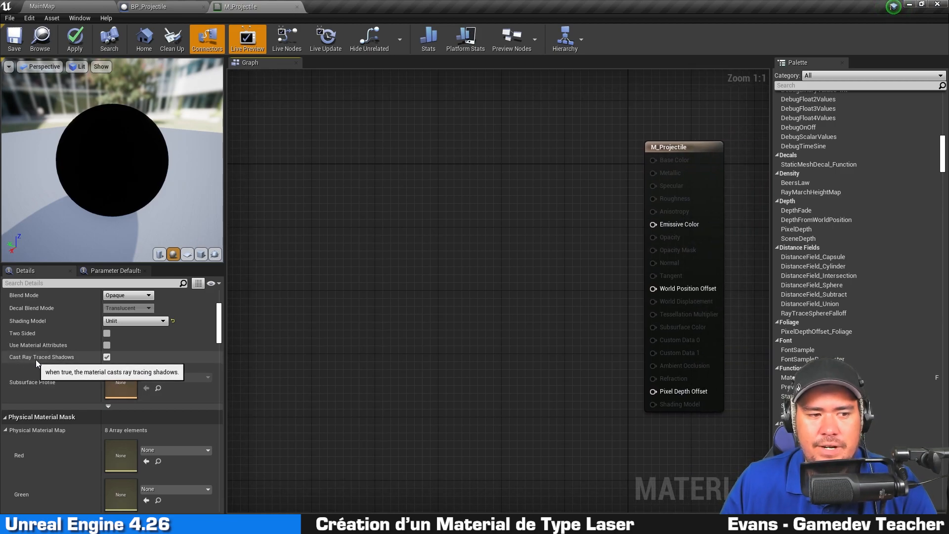
{"action": "left_click", "coordinate": [107, 357]}
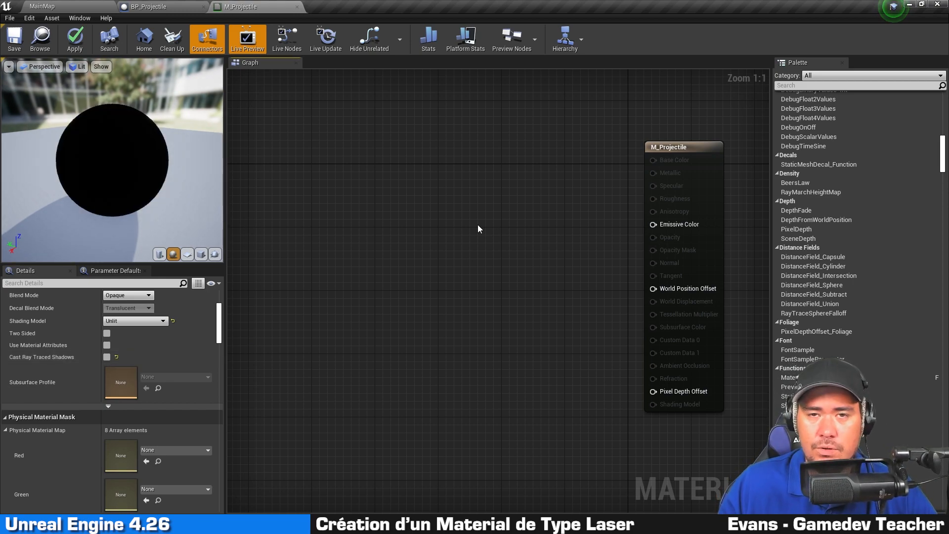
{"action": "right_click_drag", "start_coordinate": [477, 229], "coordinate": [452, 214]}
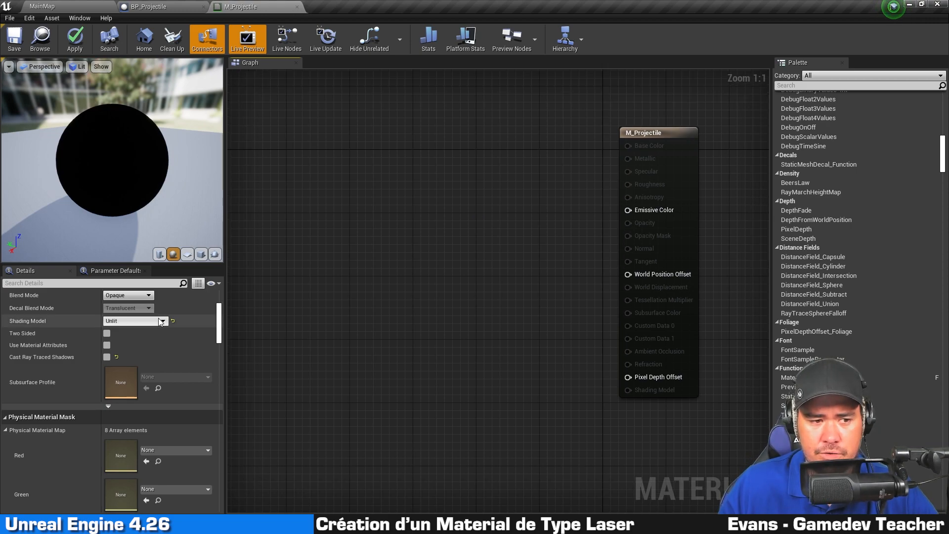
- Compare the inputs available on the M_Projectile result node by switching the Shading Model between Default Lit and Unlit
{"action": "left_click", "coordinate": [150, 322]}
{"action": "left_click", "coordinate": [133, 337]}
{"action": "left_click", "coordinate": [135, 321]}
{"action": "left_click", "coordinate": [129, 329]}
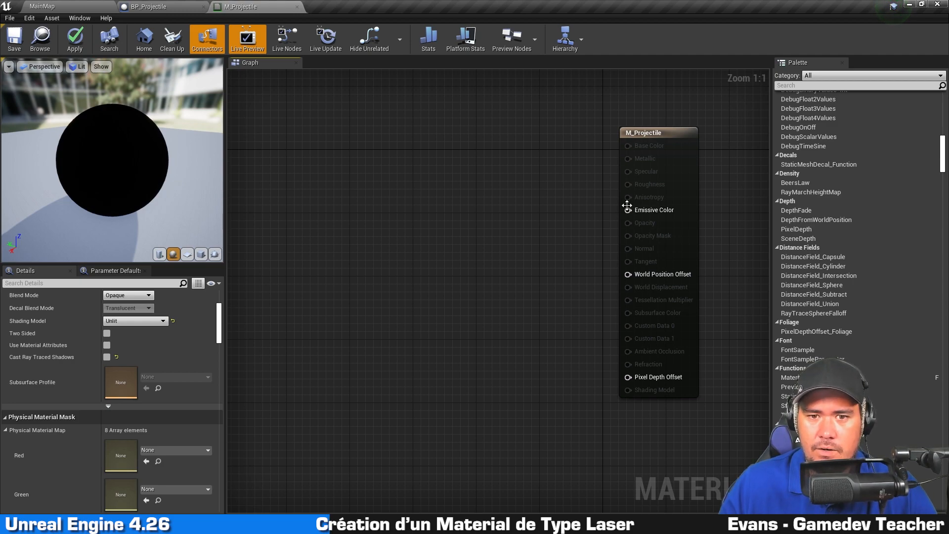
{"action": "left_click_drag", "start_coordinate": [628, 184], "coordinate": [442, 122]}
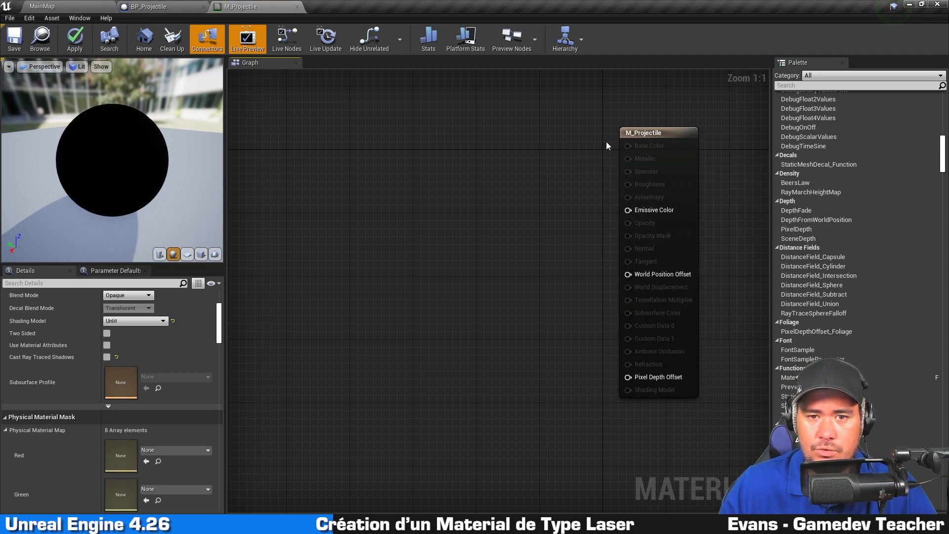
{"action": "left_click", "coordinate": [140, 321]}
{"action": "left_click", "coordinate": [117, 335]}
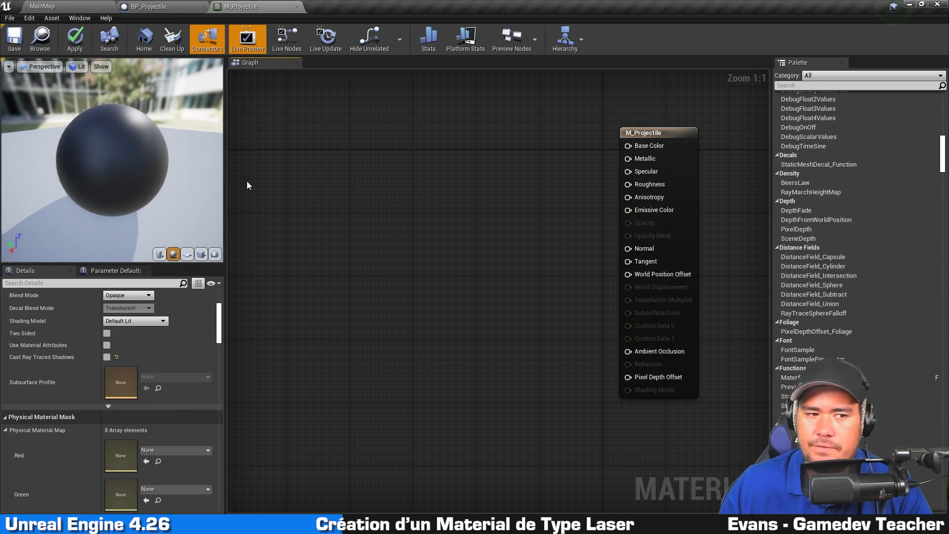
{"action": "left_click", "coordinate": [138, 323]}
{"action": "left_click", "coordinate": [128, 331]}
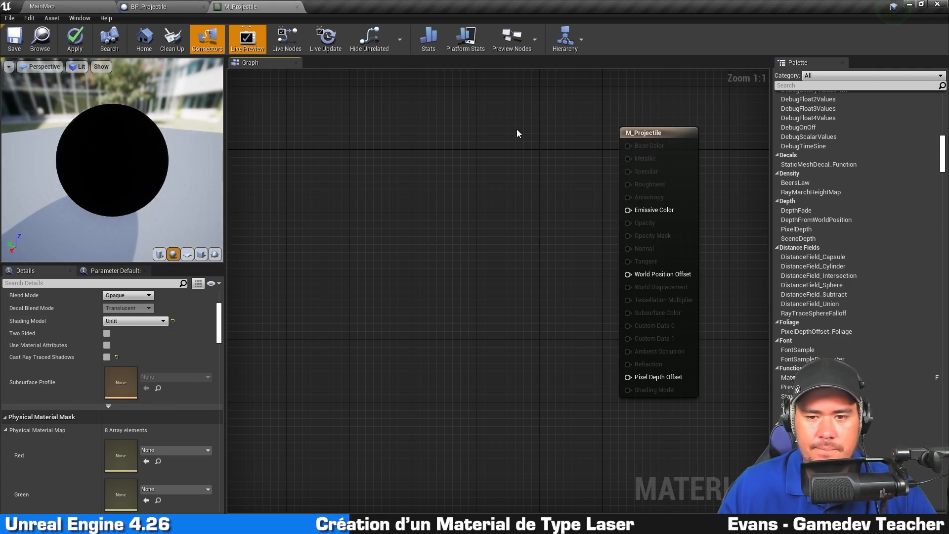
- Add a Constant3Vector node to the M_Projectile graph and set its color to red: R 1.0, G 0.010417, B 0.010417
{"action": "scroll", "coordinate": [846, 248], "scroll_direction": "up", "scroll_amount": 10}
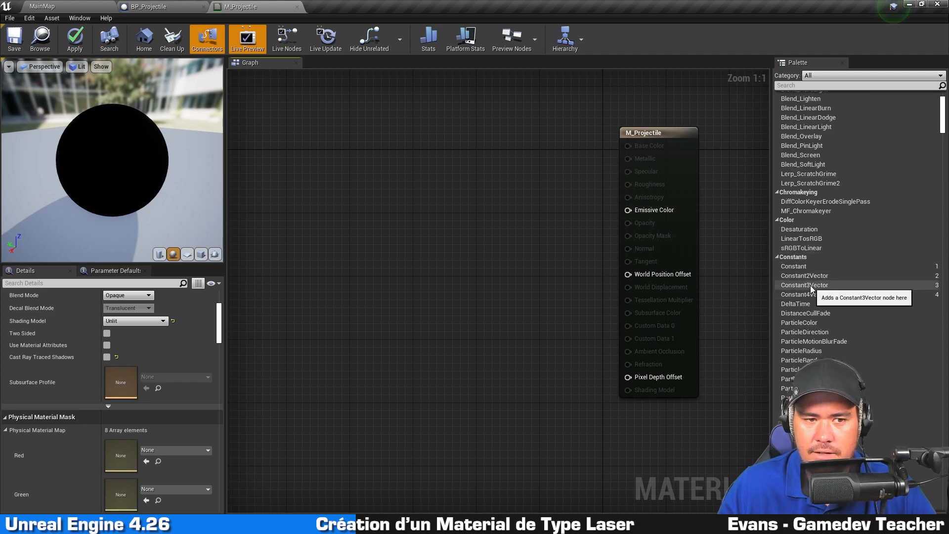
{"action": "left_click_drag", "start_coordinate": [811, 286], "coordinate": [320, 174]}
{"action": "left_click", "coordinate": [146, 310]}
{"action": "left_click", "coordinate": [278, 297]}
{"action": "left_click_drag", "start_coordinate": [292, 306], "coordinate": [294, 285]}
{"action": "left_click", "coordinate": [277, 286]}
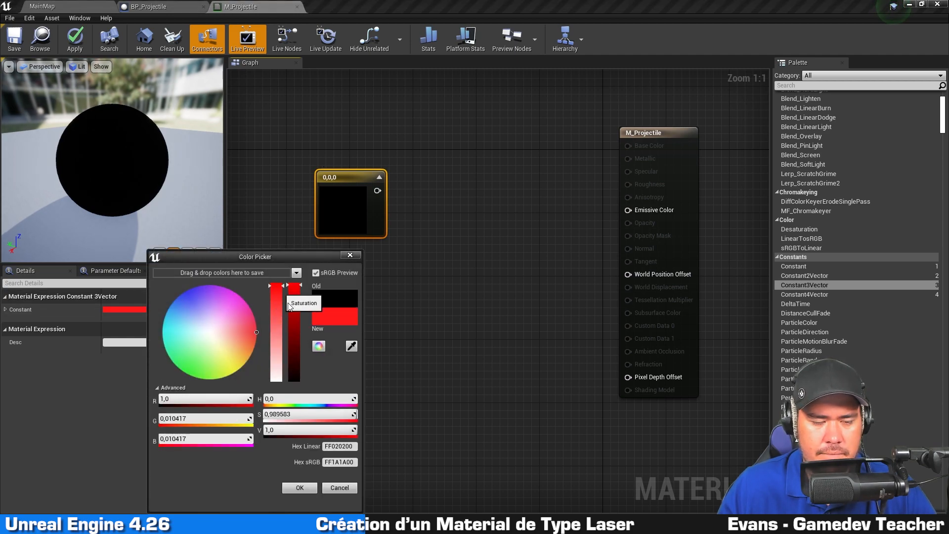
{"action": "left_click", "coordinate": [299, 488]}
{"action": "left_click", "coordinate": [434, 310]}
- Feed the red color node's output into input A of a new Multiply node
{"action": "left_click_drag", "start_coordinate": [378, 191], "coordinate": [475, 195]}
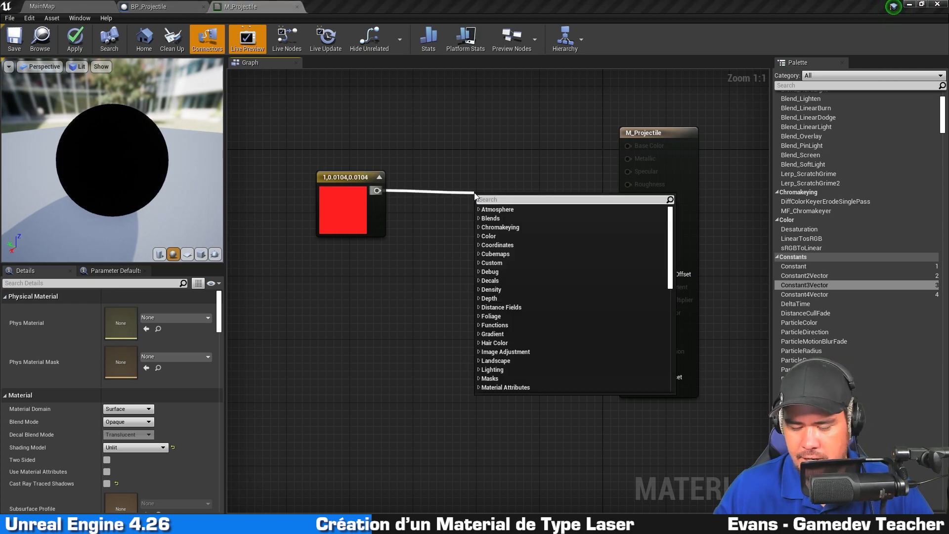
{"action": "type", "text": "multiply"}
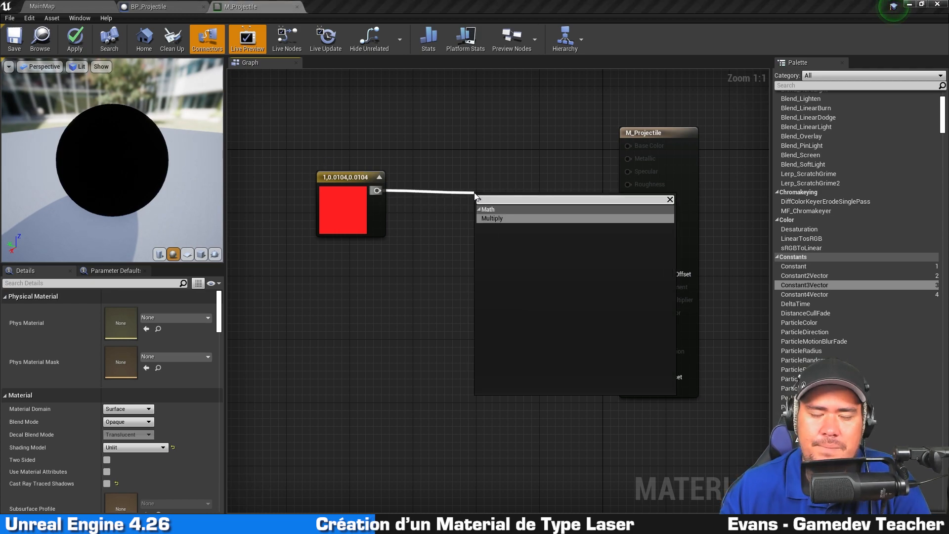
{"action": "key", "text": "Return"}
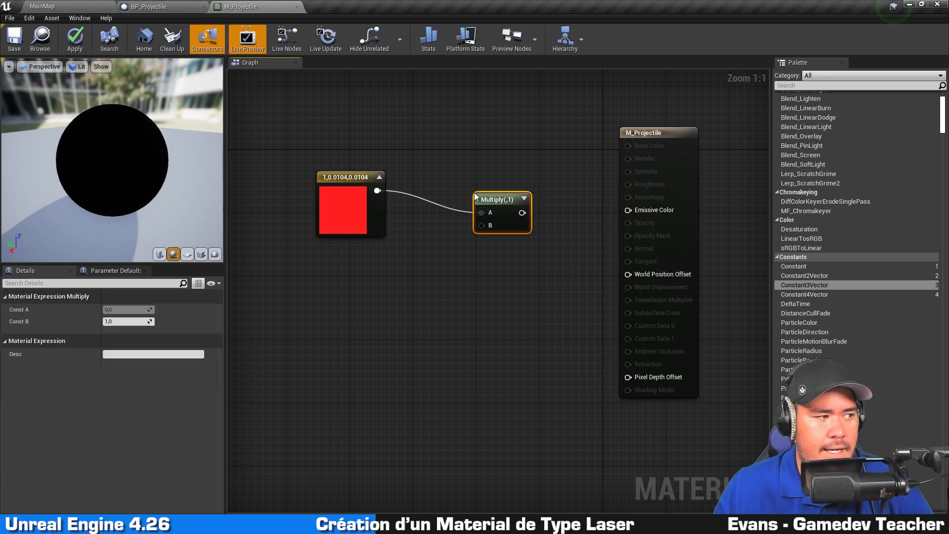
- Promote the Multiply node's B input to a parameter named EmissiveIntensity with default value 200, and tidy the node layout
{"action": "right_click", "coordinate": [481, 225]}
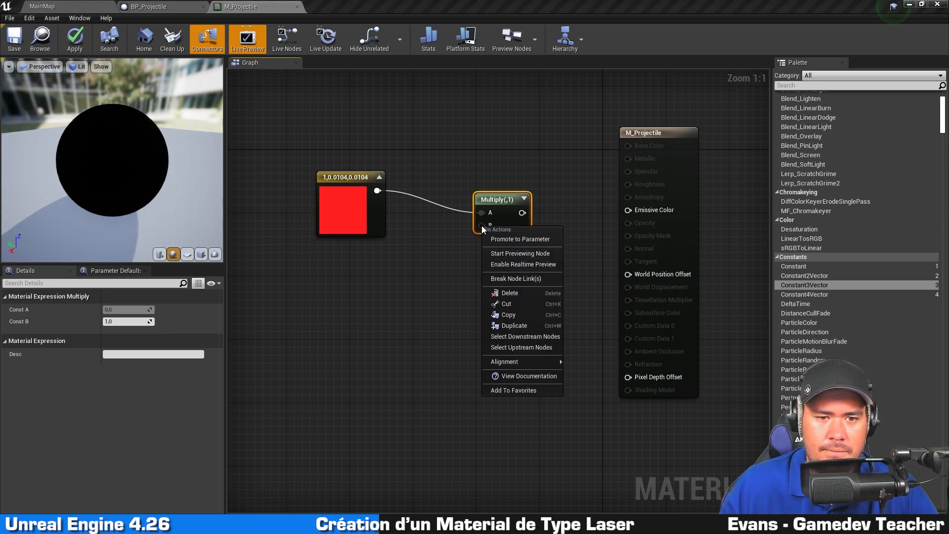
{"action": "left_click", "coordinate": [519, 239]}
{"action": "type", "text": "EmissiveIntensity"}
{"action": "key", "text": "Return"}
{"action": "left_click_drag", "start_coordinate": [436, 227], "coordinate": [366, 281]}
{"action": "left_click", "coordinate": [127, 343]}
{"action": "type", "text": "200"}
{"action": "left_click", "coordinate": [246, 335]}
{"action": "left_click_drag", "start_coordinate": [341, 222], "coordinate": [366, 225]}
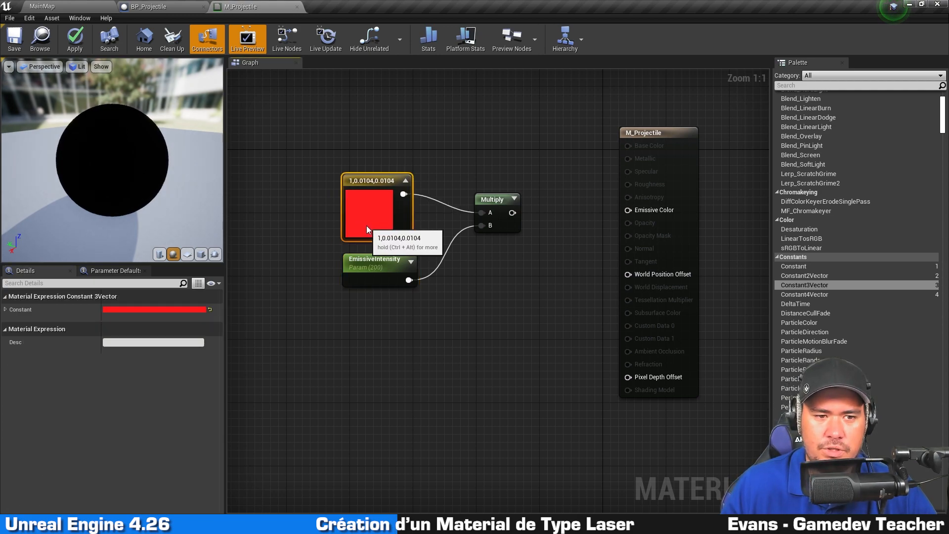
{"action": "left_click_drag", "start_coordinate": [503, 199], "coordinate": [503, 181]}
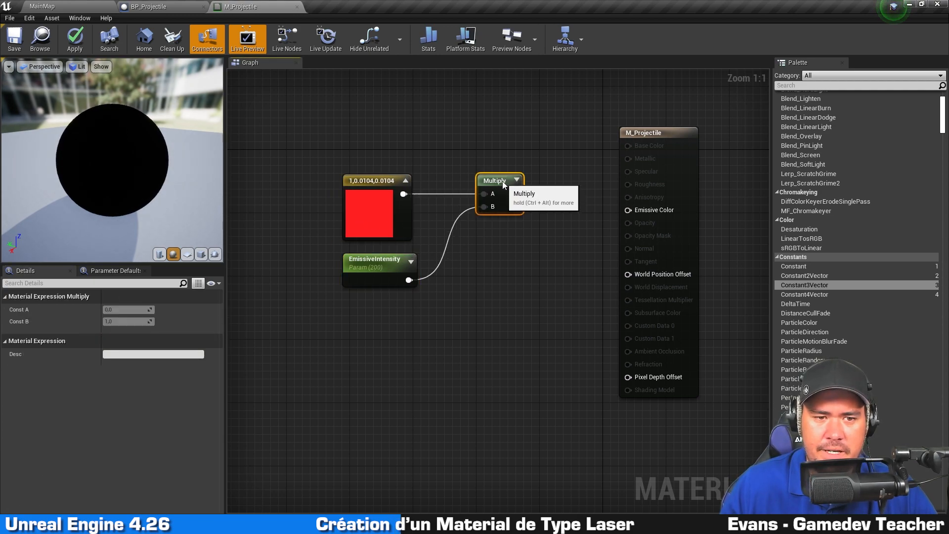
- Convert the red color constant to a parameter named BaseColor and line it up with the Multiply node, clear of EmissiveIntensity
{"action": "left_click", "coordinate": [389, 216]}
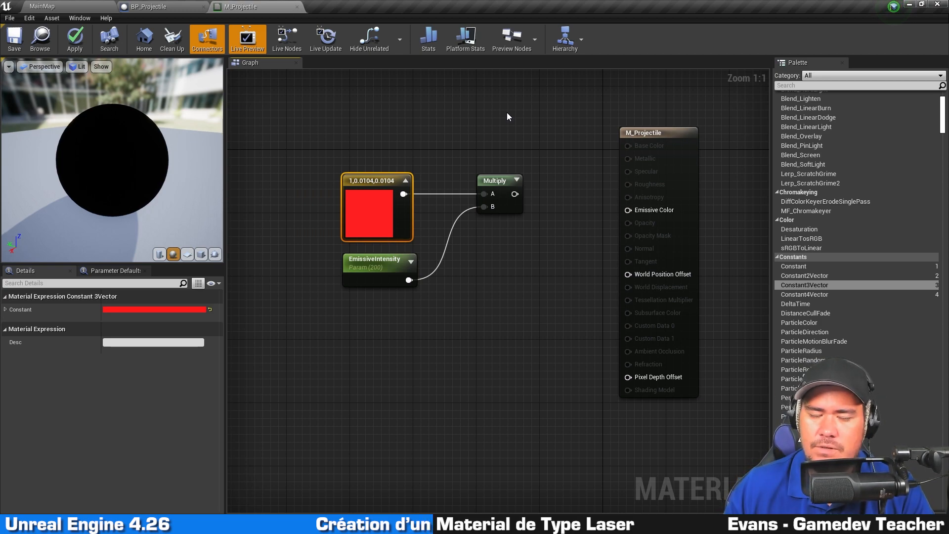
{"action": "right_click", "coordinate": [357, 188]}
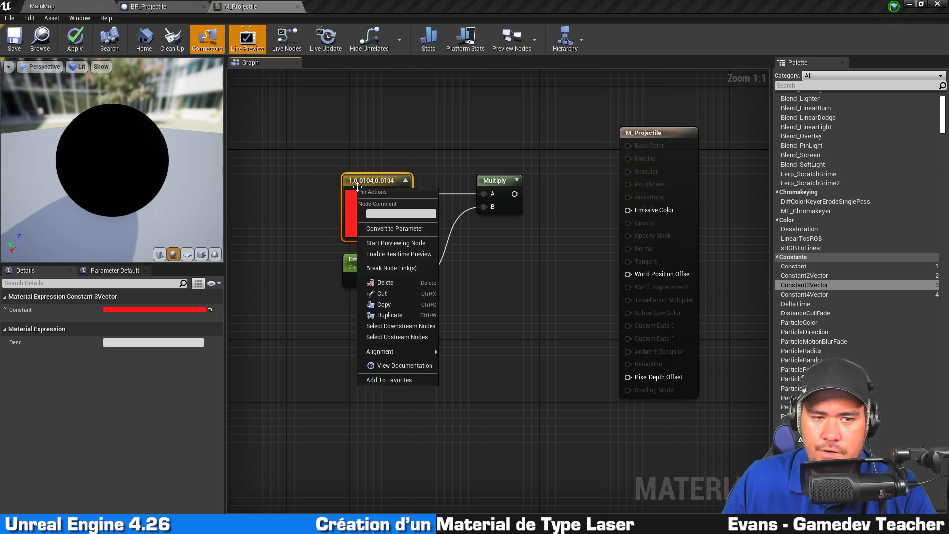
{"action": "left_click", "coordinate": [426, 228]}
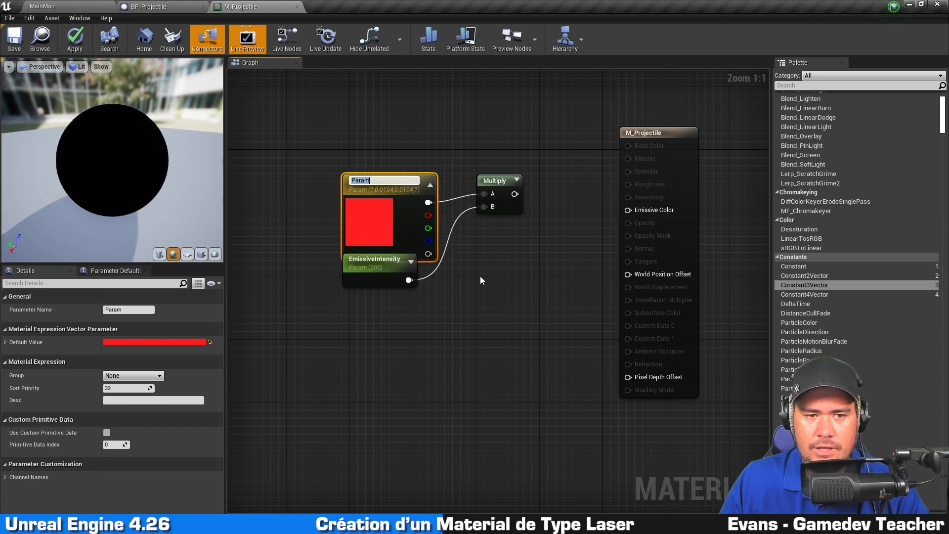
{"action": "type", "text": "BaseColor"}
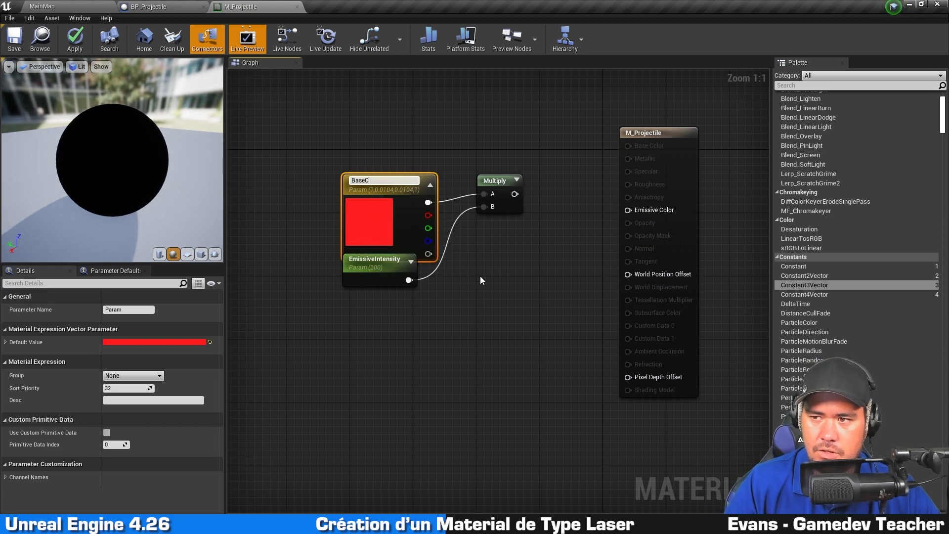
{"action": "key", "text": "Return"}
{"action": "left_click_drag", "start_coordinate": [382, 238], "coordinate": [374, 213]}
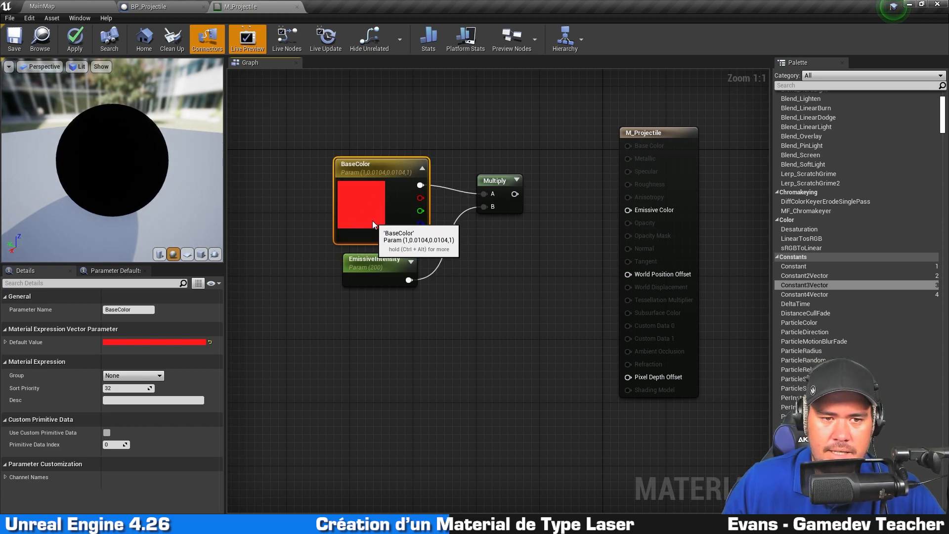
{"action": "left_click_drag", "start_coordinate": [502, 182], "coordinate": [503, 174]}
{"action": "left_click_drag", "start_coordinate": [371, 191], "coordinate": [379, 199]}
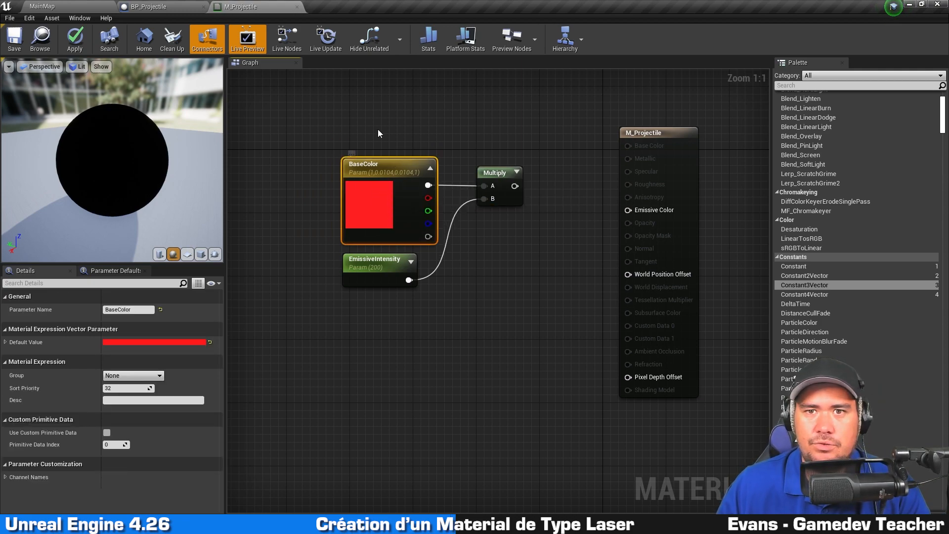
{"action": "left_click", "coordinate": [378, 52]}
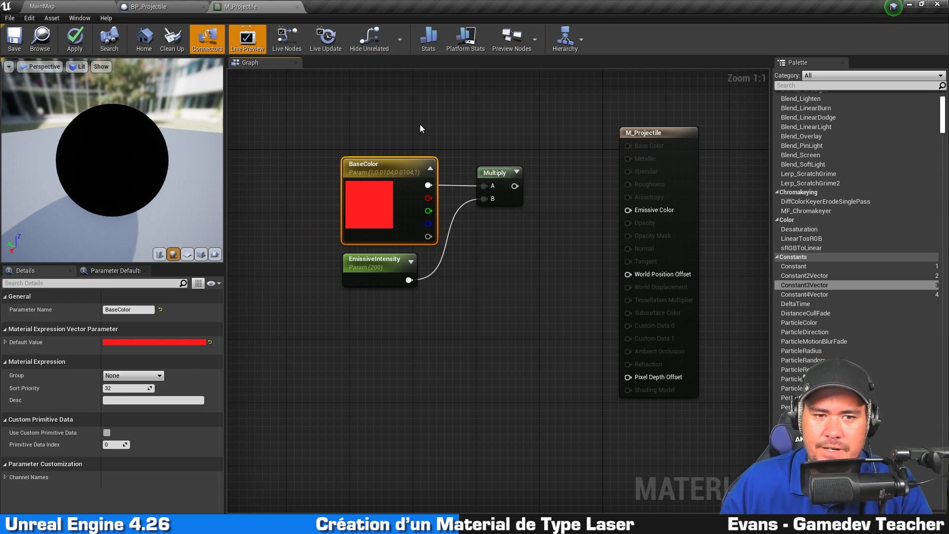
- Shift the Multiply node slightly toward the M_Projectile node and set EmissiveIntensity's default value to 1
{"action": "left_click_drag", "start_coordinate": [500, 174], "coordinate": [516, 174]}
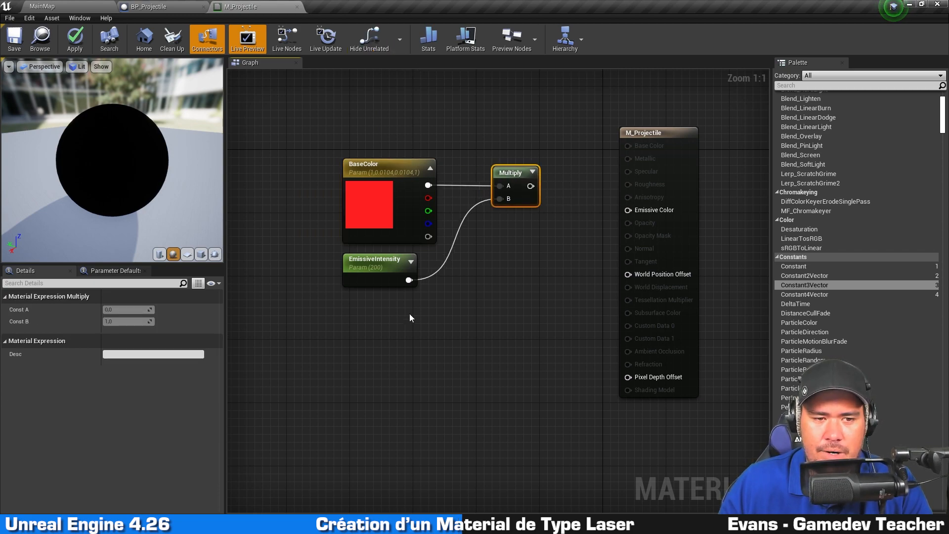
{"action": "left_click", "coordinate": [377, 276]}
{"action": "left_click", "coordinate": [126, 342]}
{"action": "type", "text": "1"}
{"action": "key", "text": "Return"}
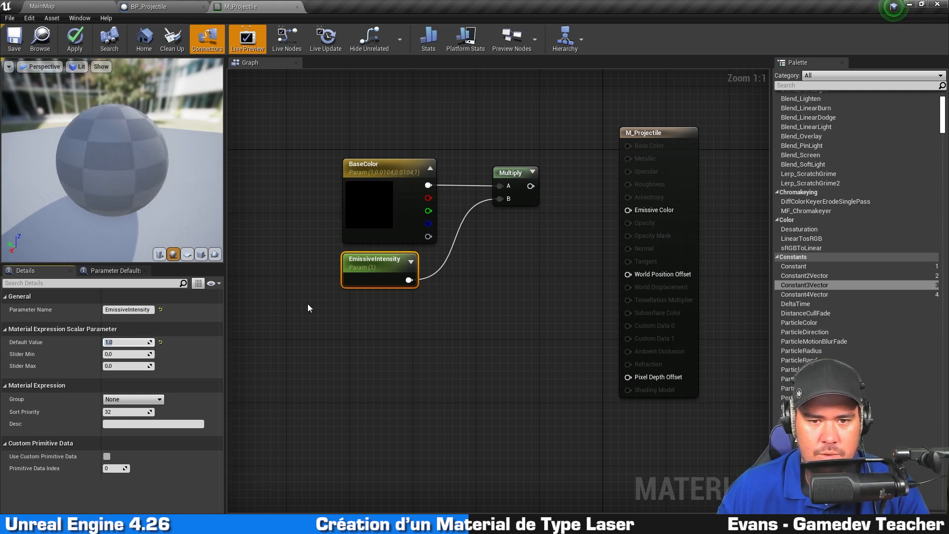
- Connect the Multiply node's output to the Emissive Color input of the M_Projectile node
{"action": "left_click", "coordinate": [346, 299]}
{"action": "left_click_drag", "start_coordinate": [529, 185], "coordinate": [645, 209]}
{"action": "left_click_drag", "start_coordinate": [102, 165], "coordinate": [74, 166]}
- Set EmissiveIntensity's default value to 10 and inspect the glow on the preview sphere
{"action": "left_click", "coordinate": [384, 267]}
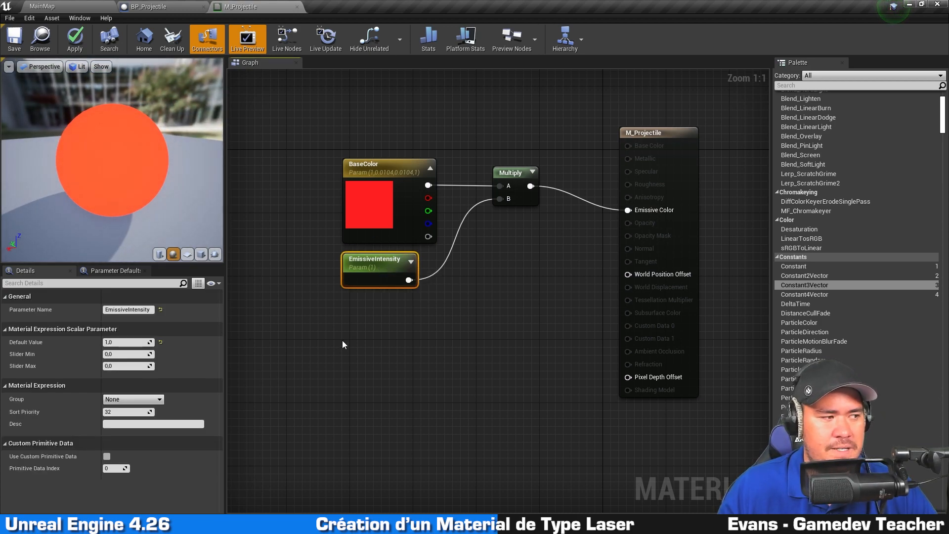
{"action": "left_click", "coordinate": [124, 342]}
{"action": "type", "text": "10"}
{"action": "key", "text": "Return"}
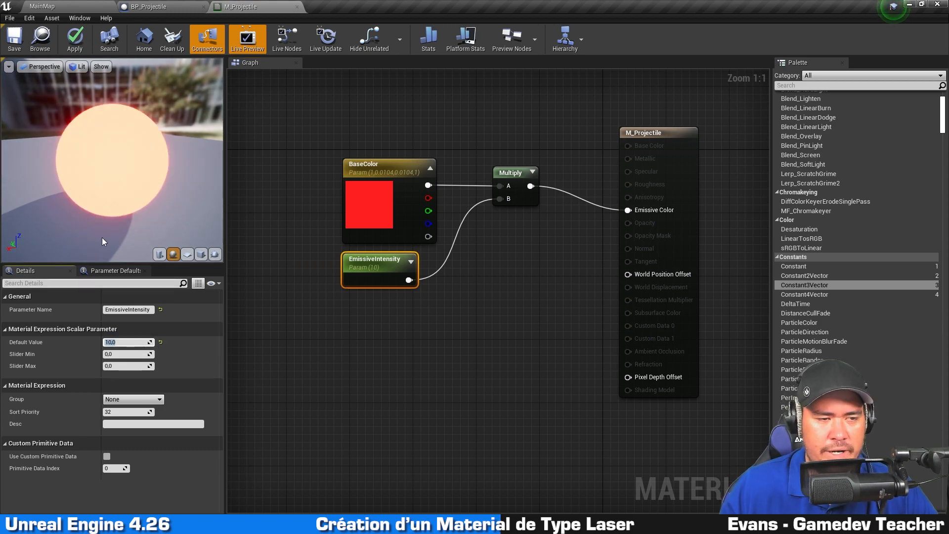
{"action": "mouse_move", "coordinate": [132, 160]}
{"action": "left_mouse_down"}
{"action": "mouse_move", "coordinate": [107, 162]}
{"action": "mouse_move", "coordinate": [133, 160]}
{"action": "left_mouse_up"}
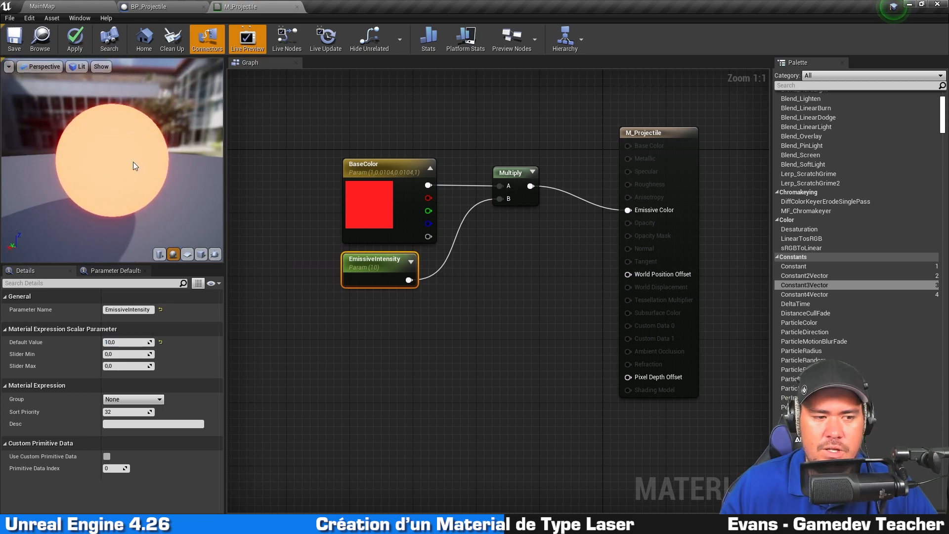
- Set EmissiveIntensity's default value to 200 and check the glow on the preview sphere from near and far
{"action": "left_click", "coordinate": [115, 343]}
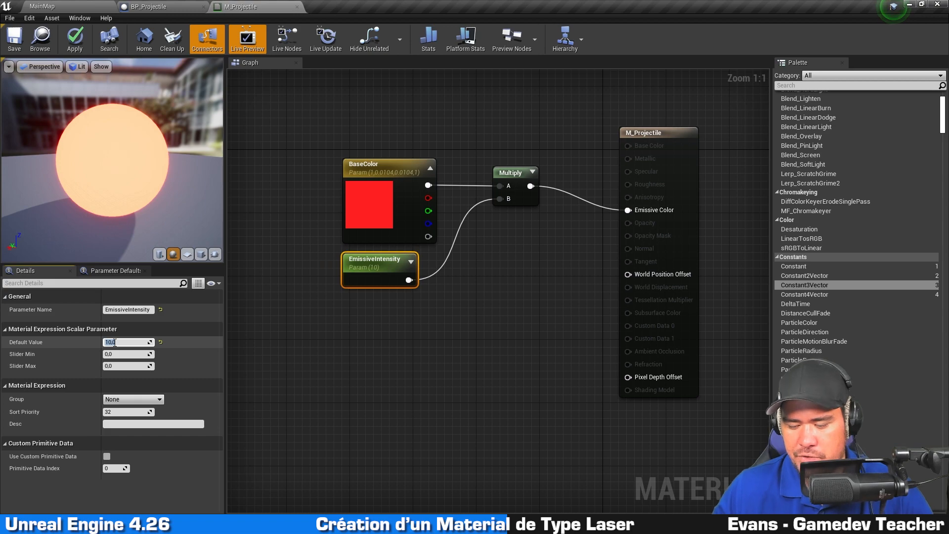
{"action": "type", "text": "200"}
{"action": "key", "text": "Return"}
{"action": "left_click_drag", "start_coordinate": [65, 170], "coordinate": [96, 167]}
{"action": "scroll", "coordinate": [72, 180], "scroll_direction": "down", "scroll_amount": 5}
{"action": "scroll", "coordinate": [132, 153], "scroll_direction": "down", "scroll_amount": 1}
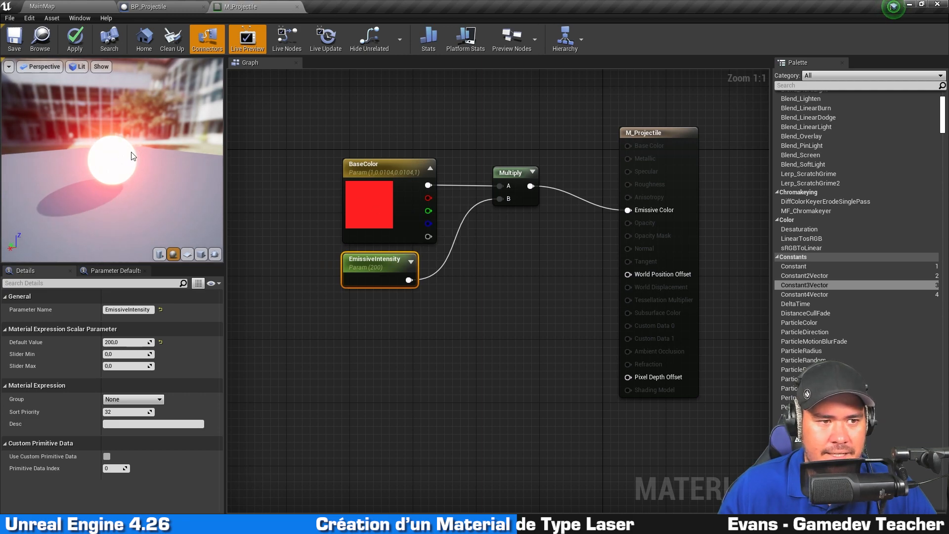
{"action": "scroll", "coordinate": [132, 156], "scroll_direction": "up", "scroll_amount": 5}
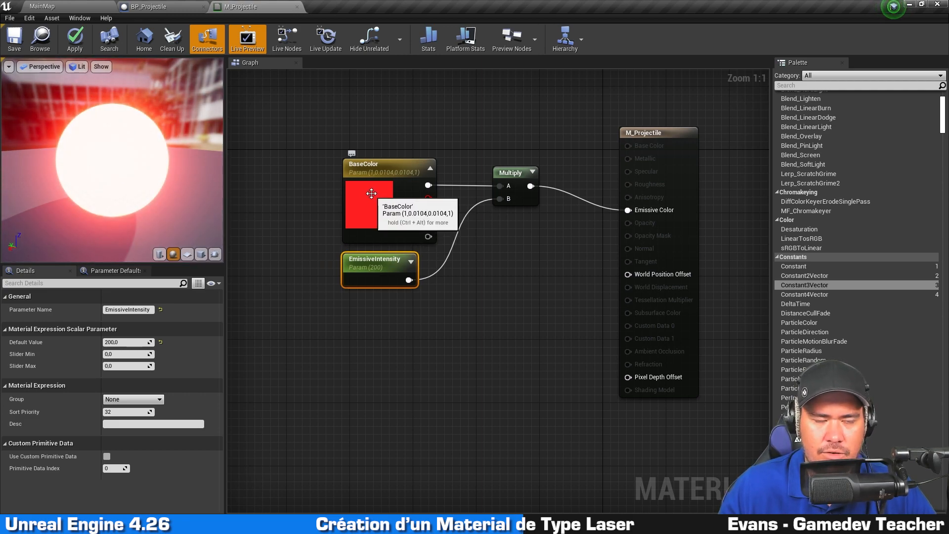
- Change the BaseColor parameter to a lighter red: R 1.0, G 0.135417, B 0.135417
{"action": "double_click", "coordinate": [387, 210]}
{"action": "left_click", "coordinate": [500, 237]}
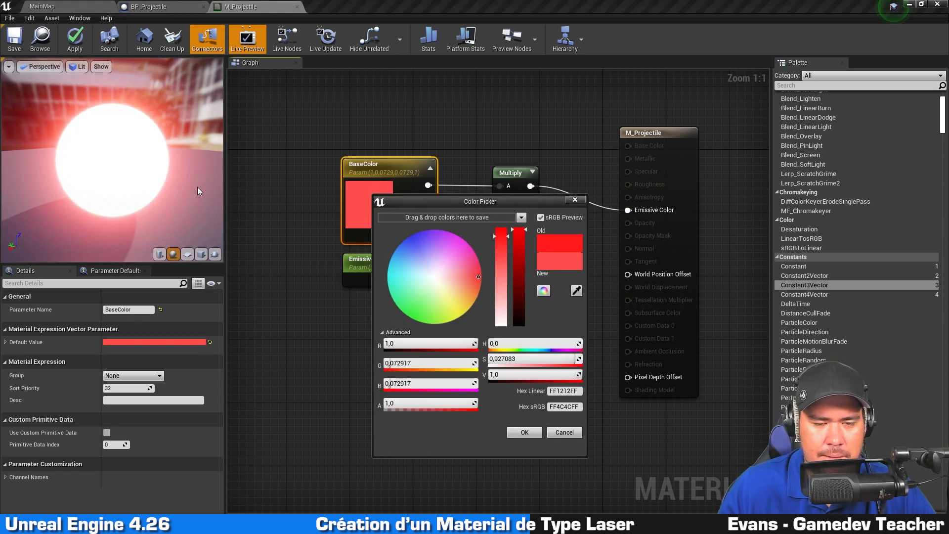
{"action": "left_click", "coordinate": [502, 242]}
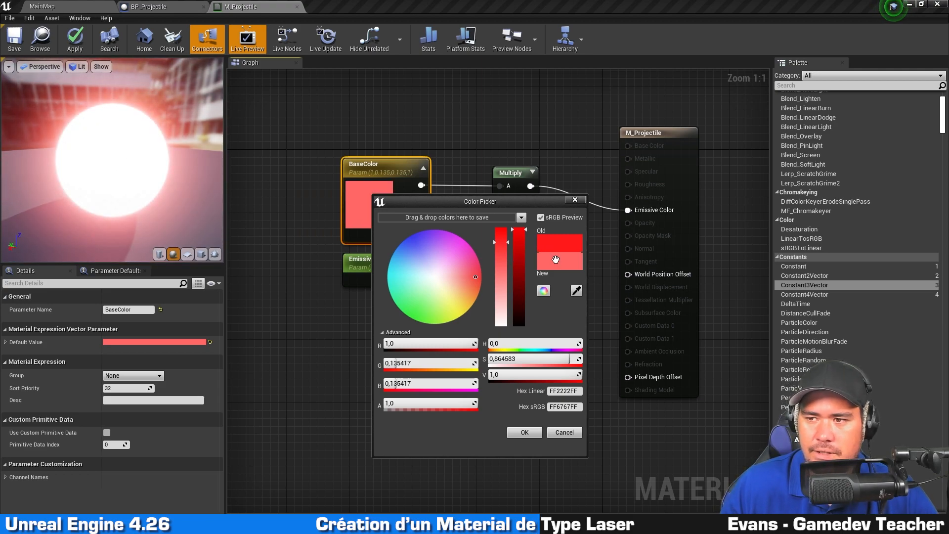
{"action": "left_click", "coordinate": [525, 432]}
{"action": "left_click", "coordinate": [471, 390]}
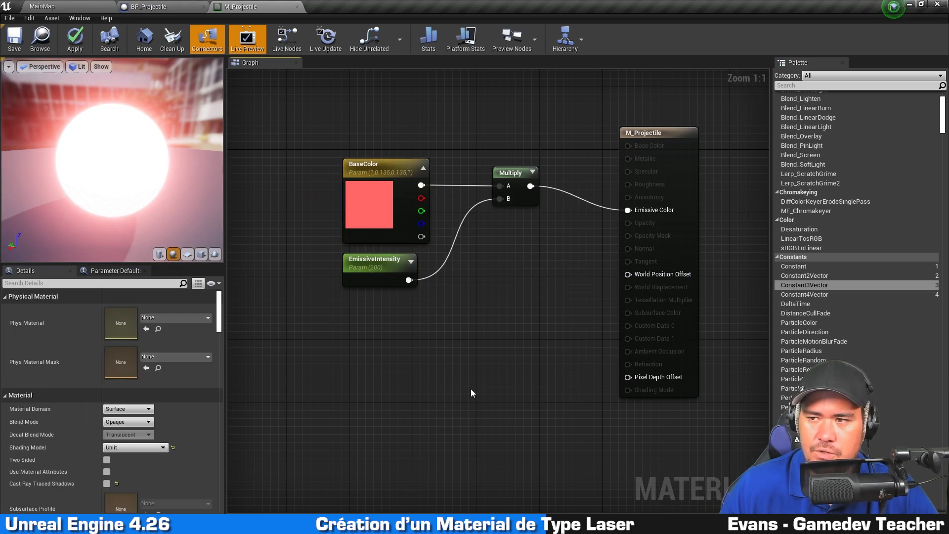
- Align the M_Projectile node with the Multiply output and set the material's Blend Mode to Additive
{"action": "left_click_drag", "start_coordinate": [688, 216], "coordinate": [646, 192]}
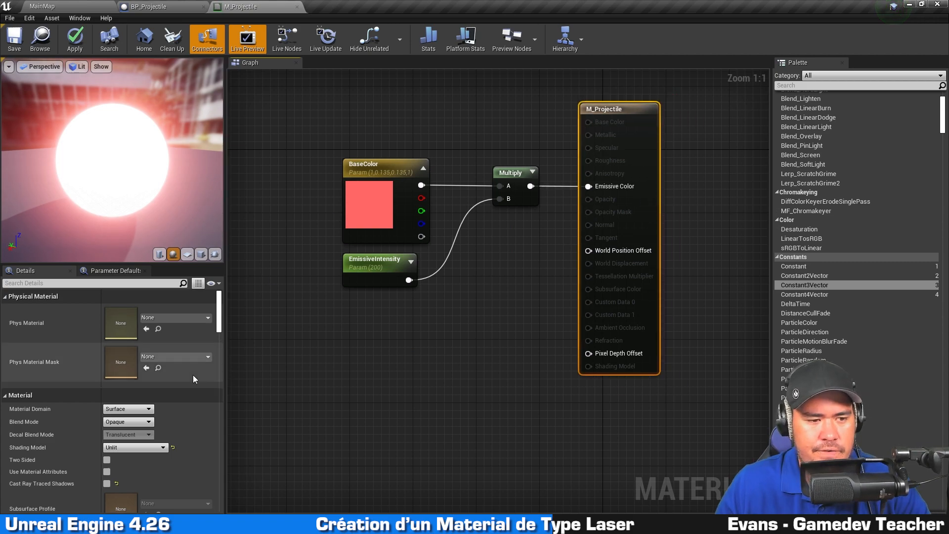
{"action": "scroll", "coordinate": [174, 378], "scroll_direction": "down", "scroll_amount": 3}
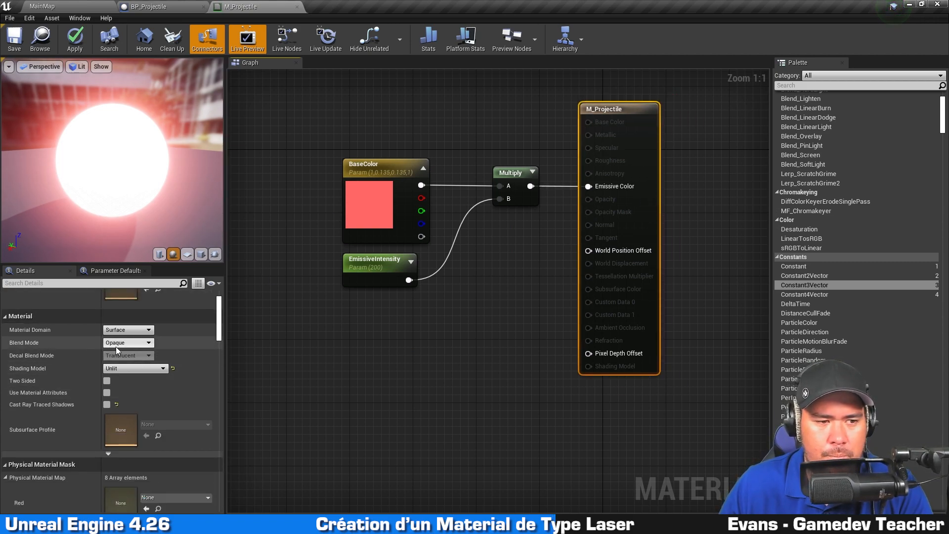
{"action": "left_click", "coordinate": [129, 344]}
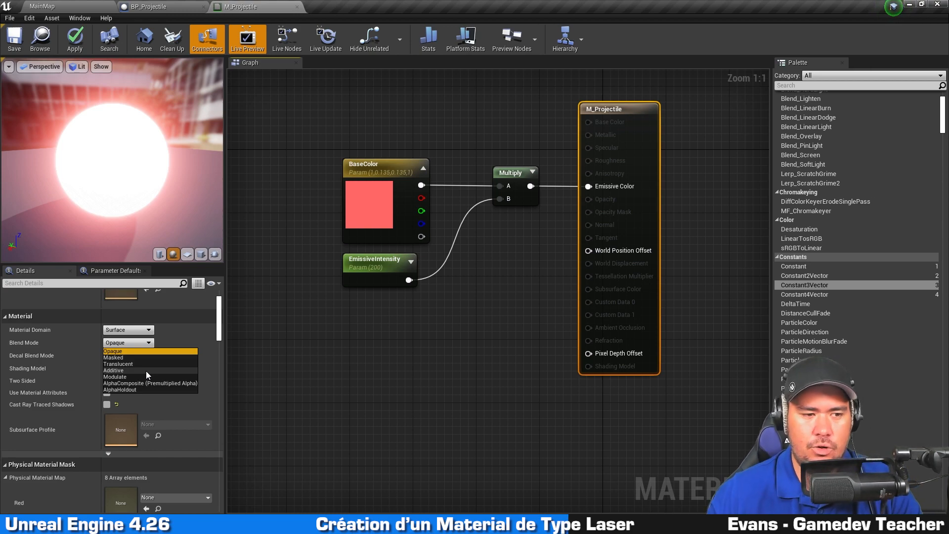
{"action": "left_click", "coordinate": [146, 370]}
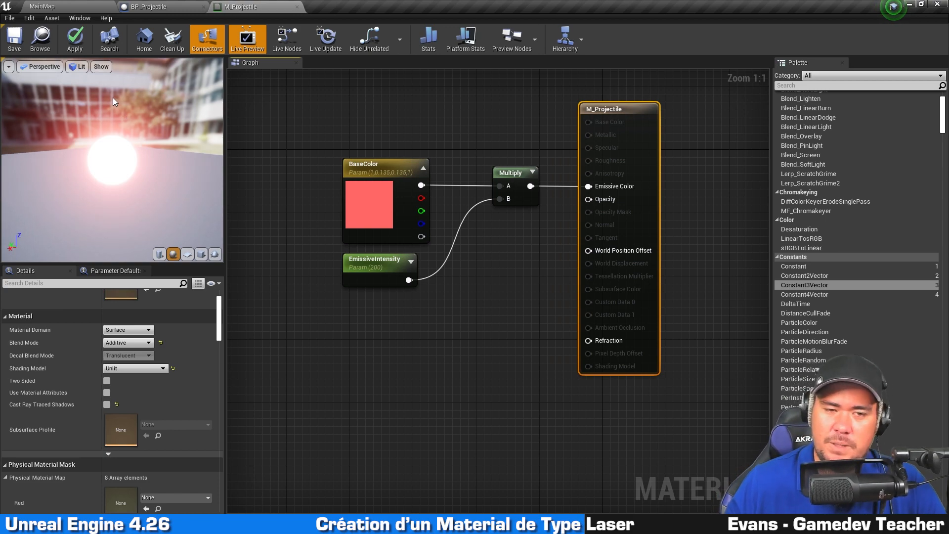
- Move the Multiply node closer to BaseColor and nudge the EmissiveIntensity node beneath it
{"action": "left_click_drag", "start_coordinate": [351, 131], "coordinate": [632, 199]}
{"action": "left_click", "coordinate": [501, 278]}
{"action": "scroll", "coordinate": [501, 277], "scroll_direction": "down", "scroll_amount": 2}
{"action": "left_click_drag", "start_coordinate": [509, 198], "coordinate": [480, 198]}
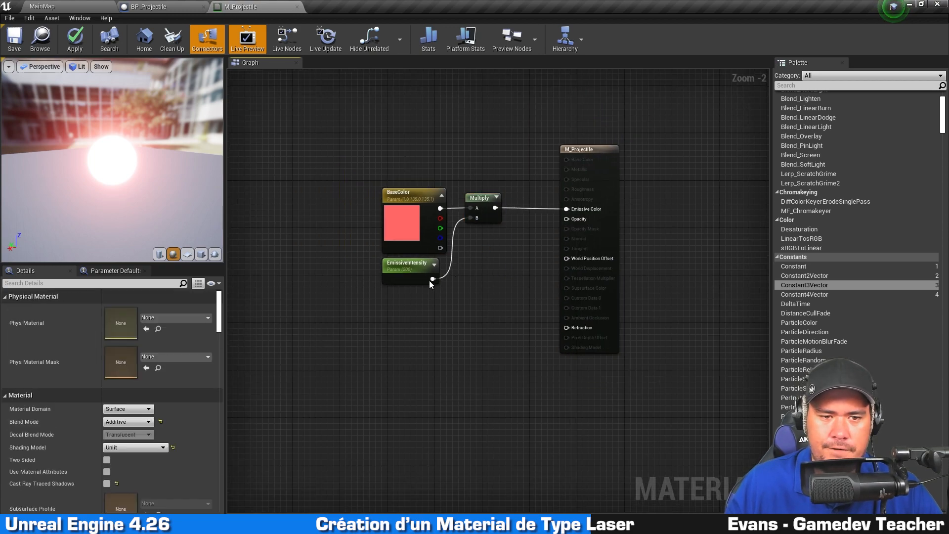
{"action": "left_click_drag", "start_coordinate": [421, 269], "coordinate": [426, 269]}
- Enclose BaseColor, EmissiveIntensity and Multiply in a comment reading "Permet de définir la couleur du laser et son intensité lumineuse"
{"action": "left_click_drag", "start_coordinate": [380, 310], "coordinate": [537, 133]}
{"action": "type", "text": "cPermet de"}
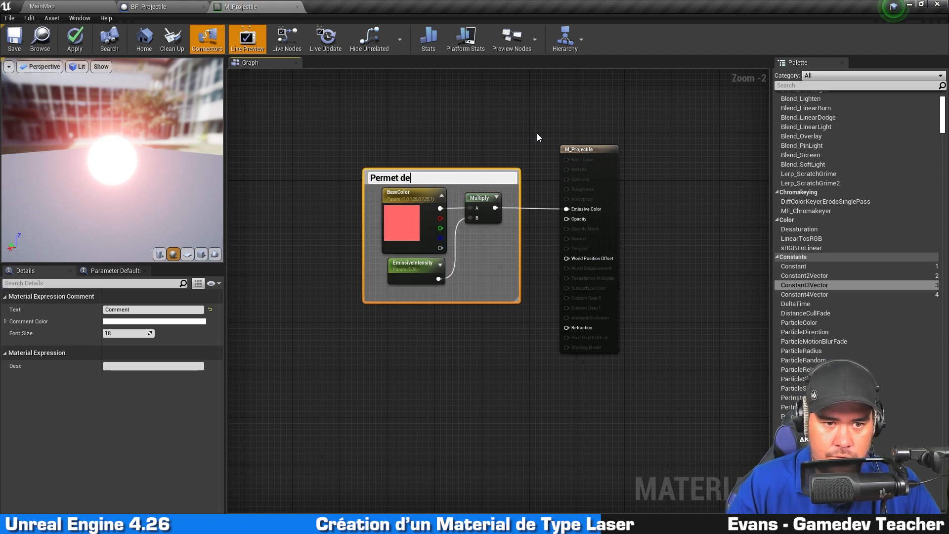
{"action": "type", "text": " définir la couleur du l"}
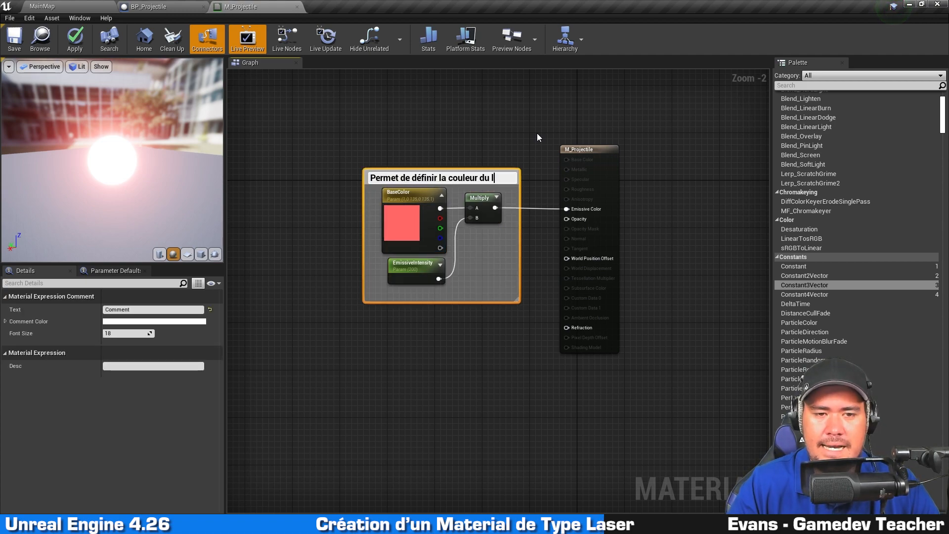
{"action": "type", "text": "aser et san intensité lumineuse"}
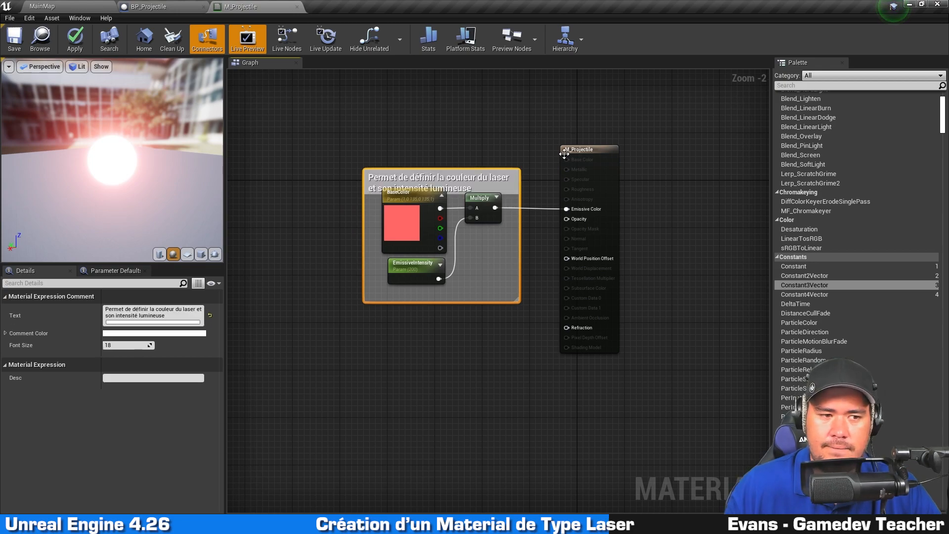
{"action": "left_click", "coordinate": [447, 105]}
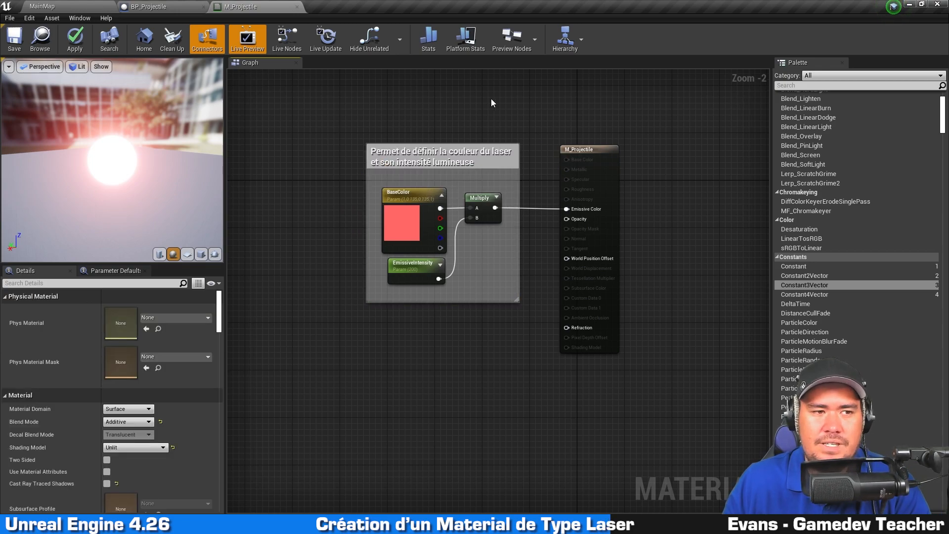
- Apply the changes to the M_Projectile material and close its editor
{"action": "left_click", "coordinate": [73, 39]}
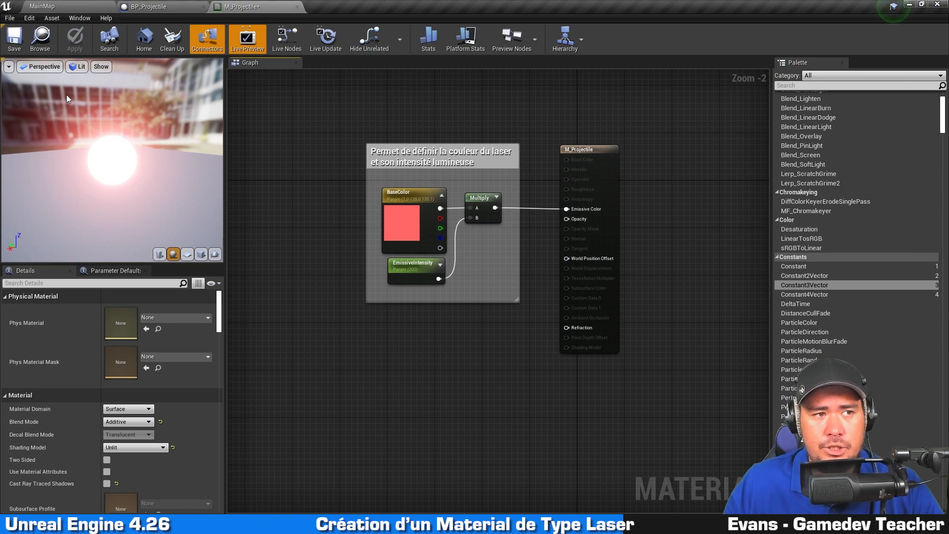
{"action": "left_click", "coordinate": [296, 7]}
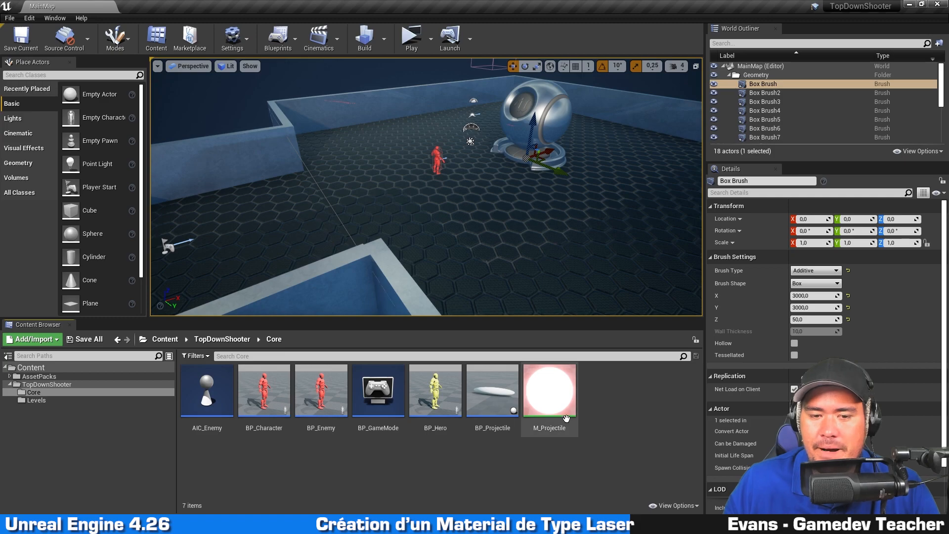
- Open the BP_Projectile Blueprint from the Core folder and show its 3D viewport
{"action": "left_click", "coordinate": [495, 392]}
{"action": "double_click", "coordinate": [496, 392]}
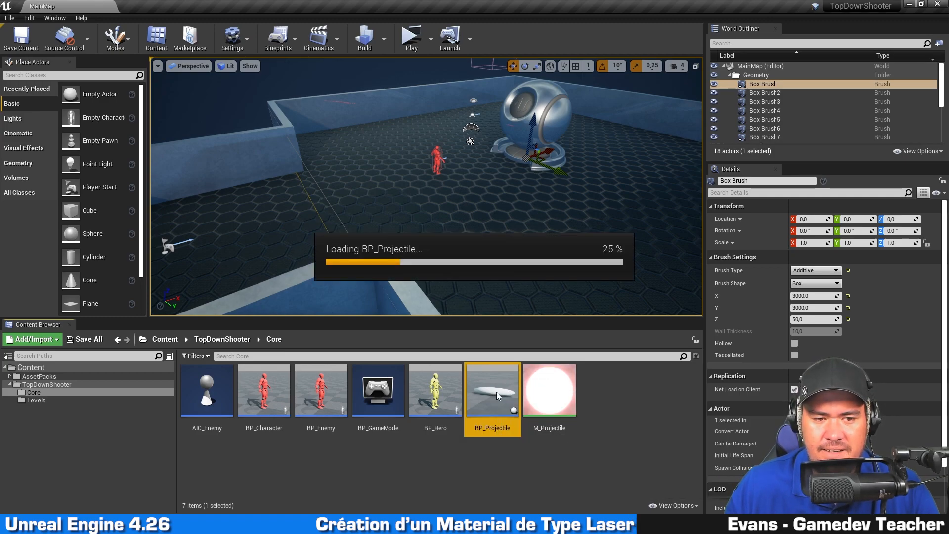
{"action": "left_click", "coordinate": [196, 63]}
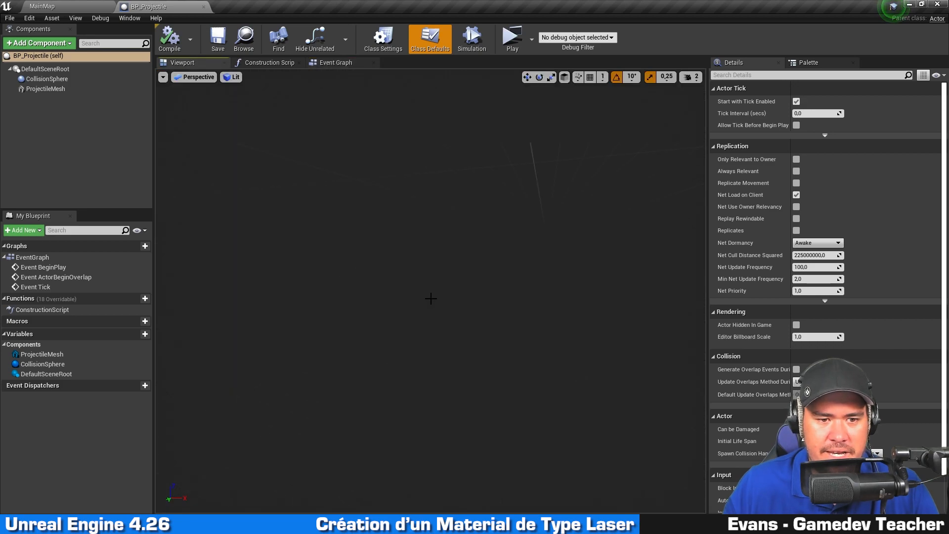
- Examine the ProjectileMesh, CollisionSphere and DefaultSceneRoot components of BP_Projectile from near and far in the viewport
{"action": "left_click", "coordinate": [423, 282]}
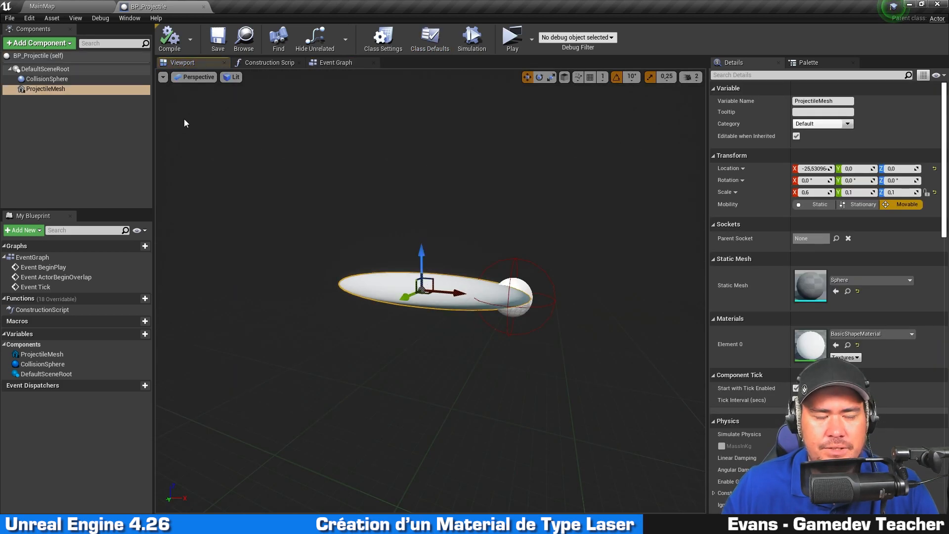
{"action": "left_click", "coordinate": [68, 71]}
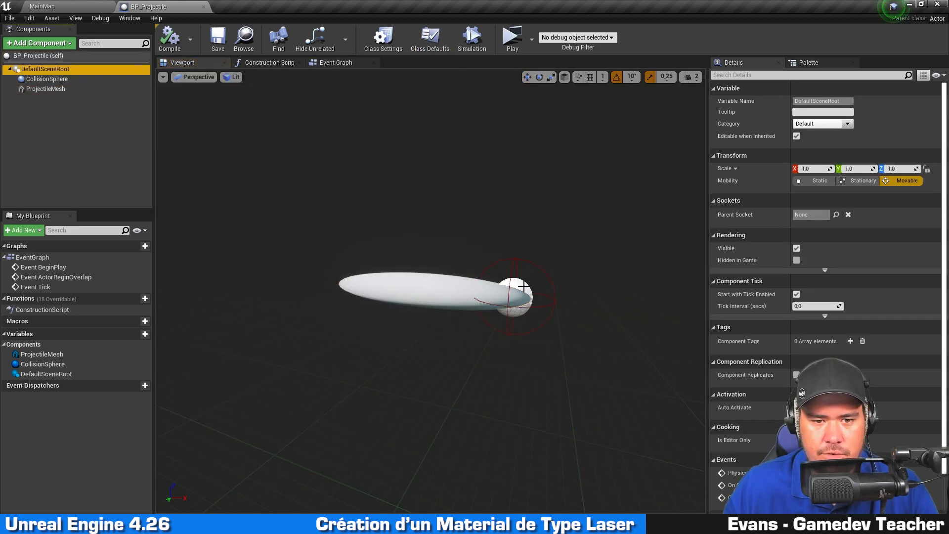
{"action": "scroll", "coordinate": [547, 286], "scroll_direction": "down", "scroll_amount": 10}
{"action": "scroll", "coordinate": [484, 324], "scroll_direction": "up", "scroll_amount": 12}
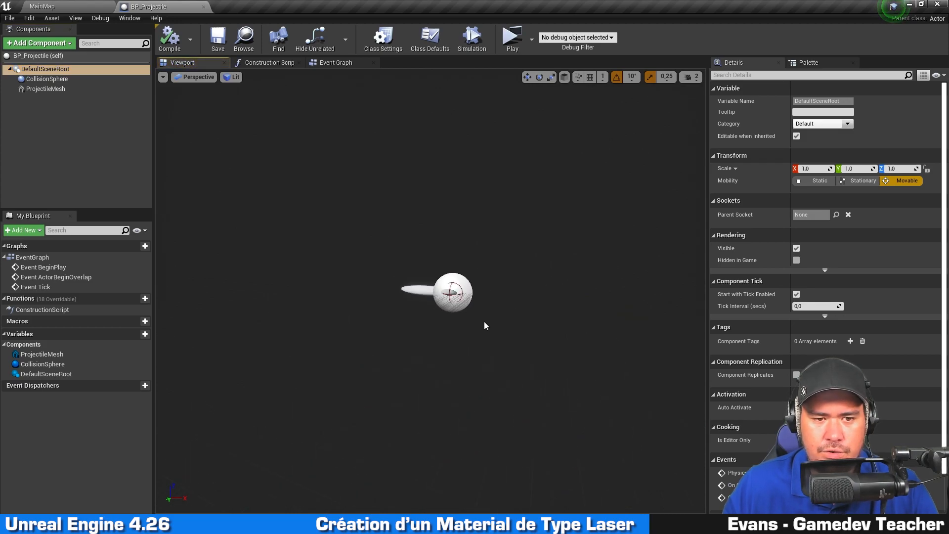
{"action": "scroll", "coordinate": [519, 304], "scroll_direction": "down", "scroll_amount": 3}
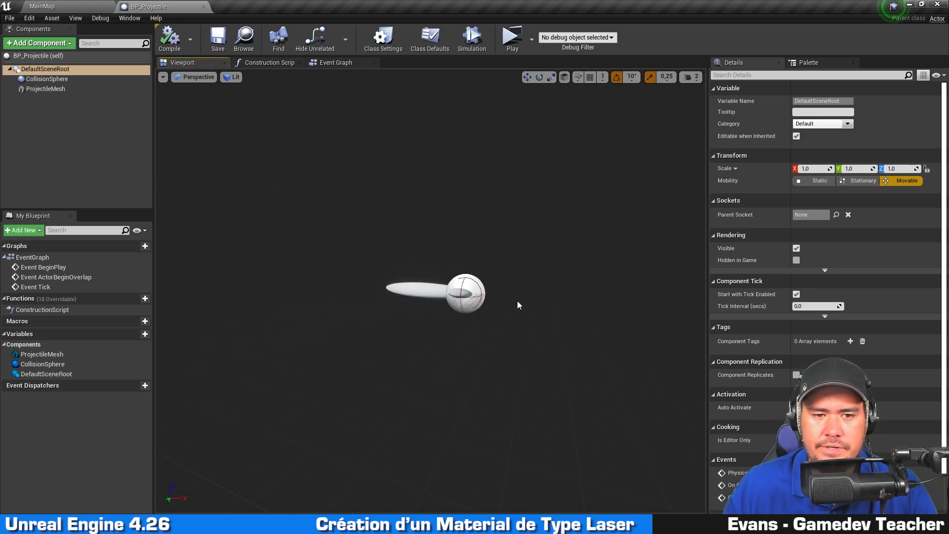
{"action": "scroll", "coordinate": [514, 257], "scroll_direction": "up", "scroll_amount": 1}
{"action": "scroll", "coordinate": [544, 292], "scroll_direction": "down", "scroll_amount": 1}
{"action": "scroll", "coordinate": [567, 298], "scroll_direction": "up", "scroll_amount": 1}
{"action": "right_click_drag", "start_coordinate": [537, 282], "coordinate": [545, 280]}
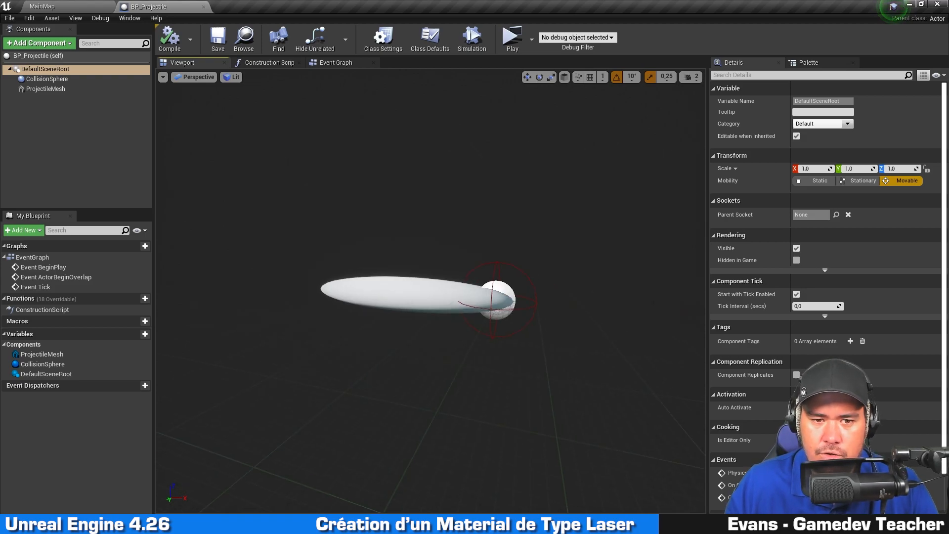
{"action": "left_click", "coordinate": [532, 283]}
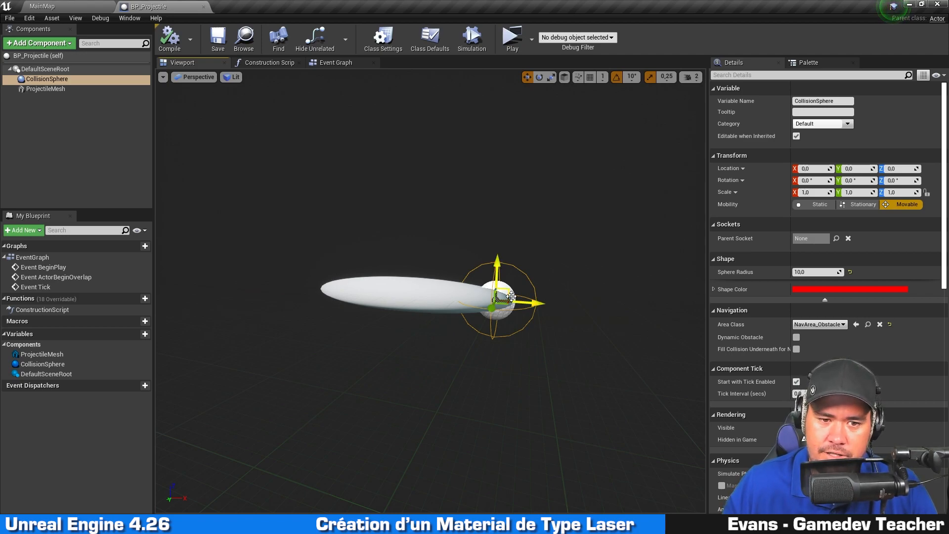
{"action": "left_click", "coordinate": [38, 70]}
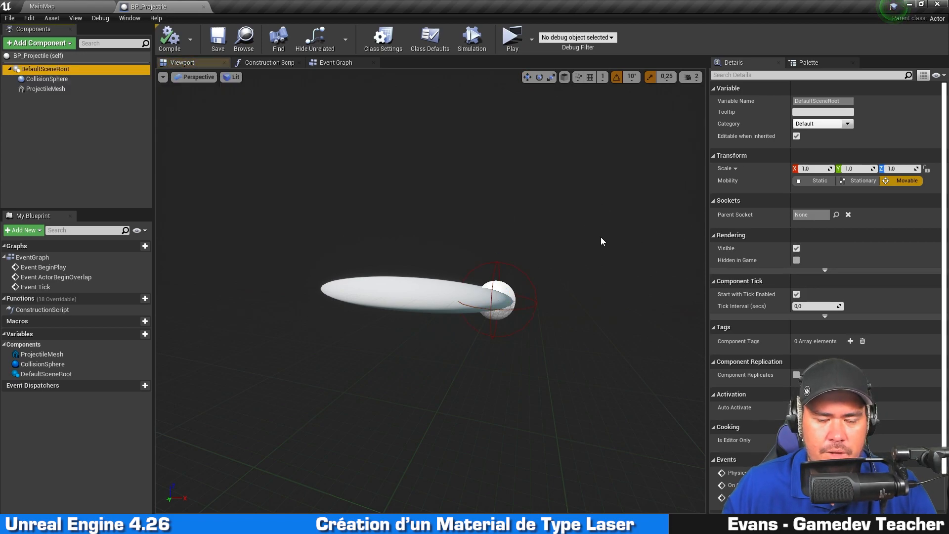
{"action": "scroll", "coordinate": [563, 241], "scroll_direction": "down", "scroll_amount": 6}
{"action": "scroll", "coordinate": [552, 253], "scroll_direction": "down", "scroll_amount": 3}
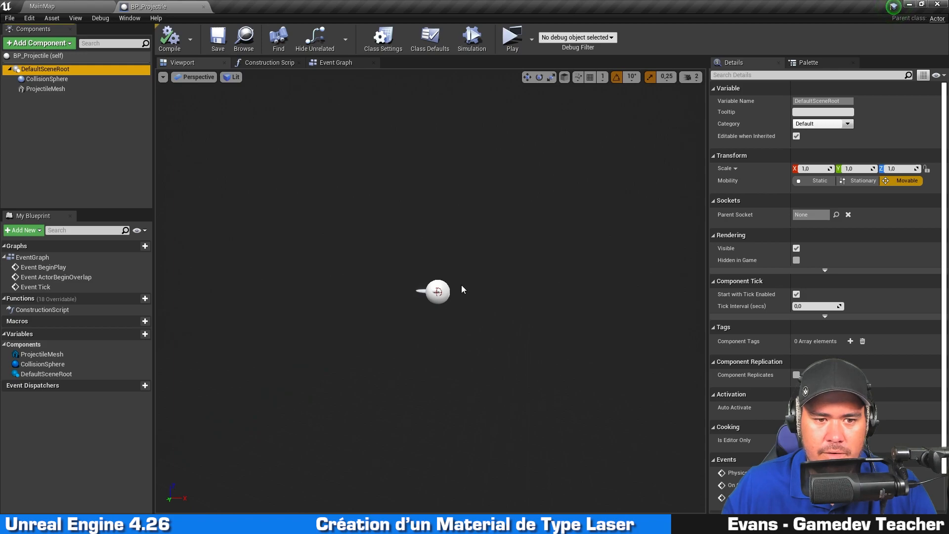
{"action": "scroll", "coordinate": [463, 290], "scroll_direction": "up", "scroll_amount": 6}
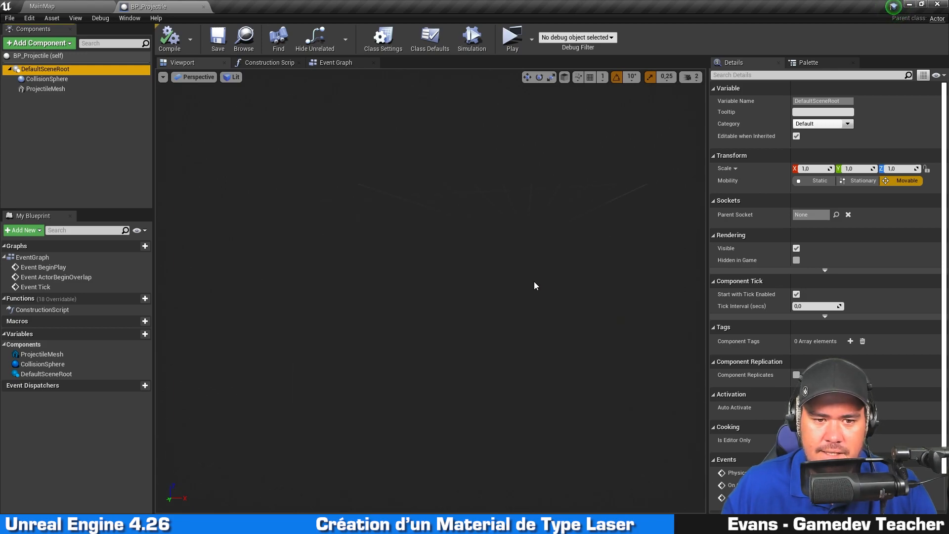
{"action": "scroll", "coordinate": [535, 286], "scroll_direction": "down", "scroll_amount": 2}
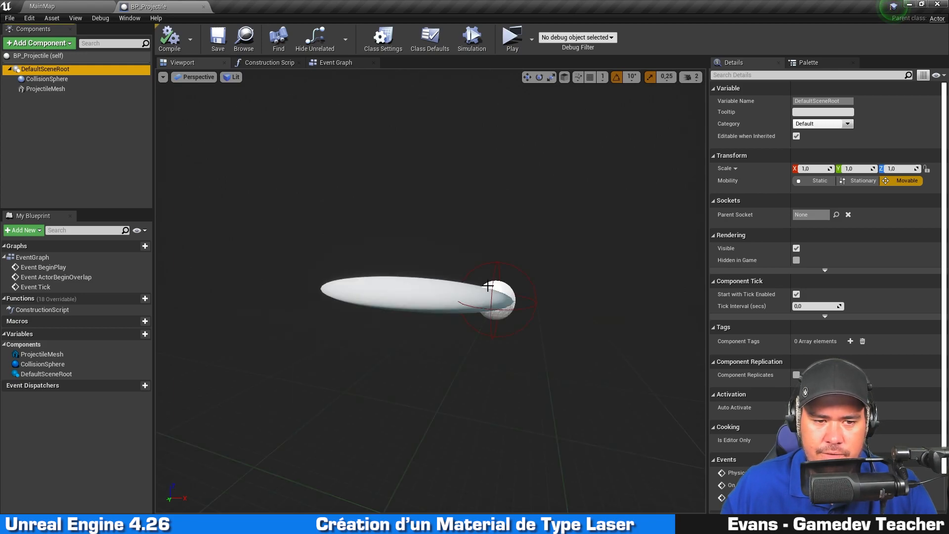
- Assign the M_Projectile material to the ProjectileMesh component and save the BP_Projectile Blueprint
{"action": "left_click", "coordinate": [53, 90]}
{"action": "scroll", "coordinate": [767, 290], "scroll_direction": "down", "scroll_amount": 5}
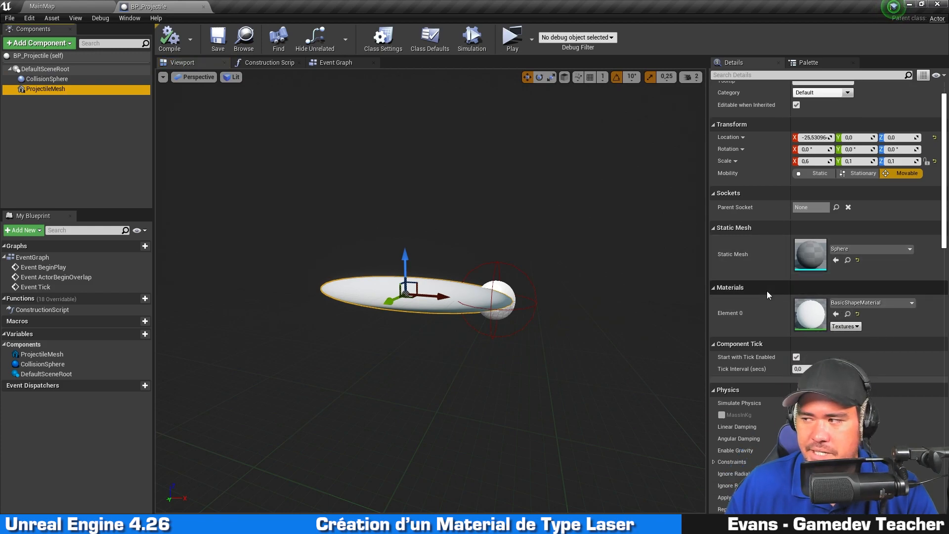
{"action": "scroll", "coordinate": [760, 266], "scroll_direction": "down", "scroll_amount": 1}
{"action": "left_click", "coordinate": [897, 144]}
{"action": "type", "text": "m"}
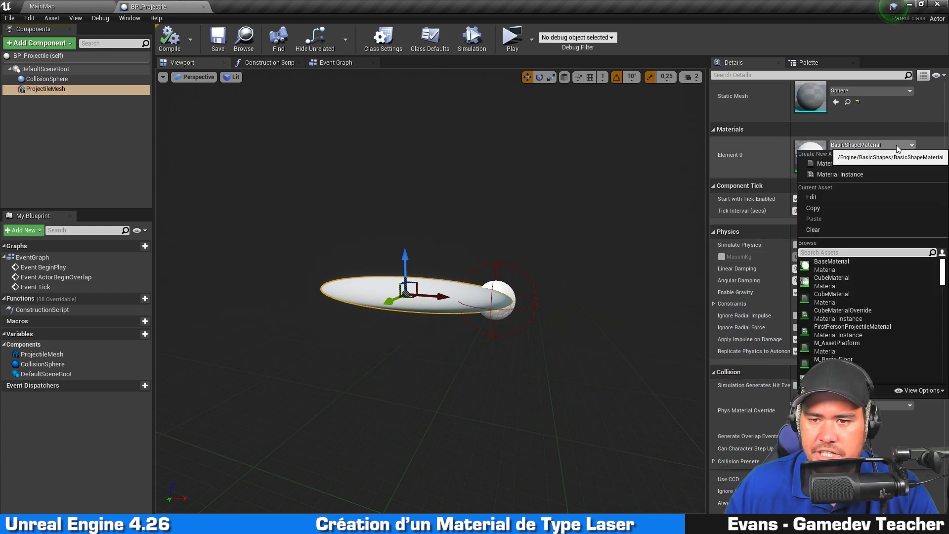
{"action": "type", "text": "_projectile"}
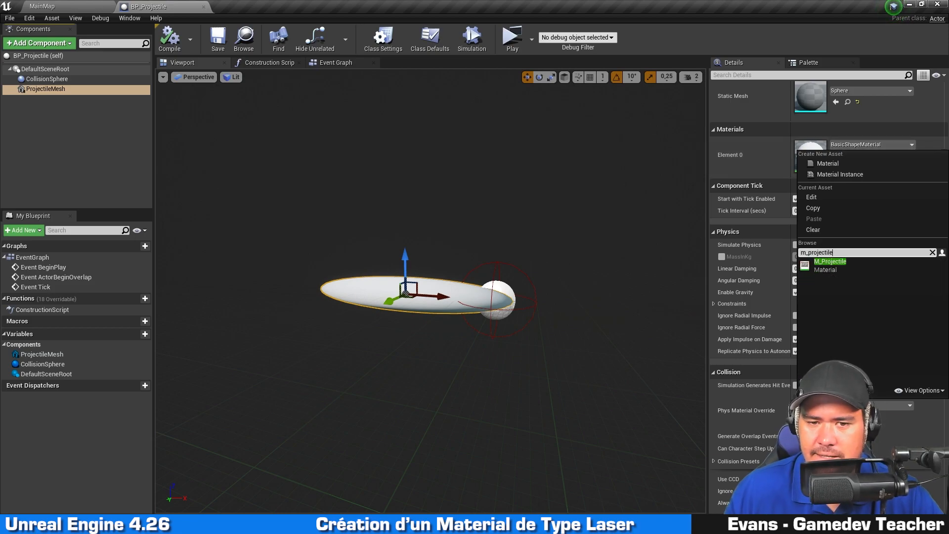
{"action": "left_click", "coordinate": [817, 267]}
{"action": "left_click_drag", "start_coordinate": [613, 261], "coordinate": [317, 269], "text": "alt"}
{"action": "left_click", "coordinate": [217, 40]}
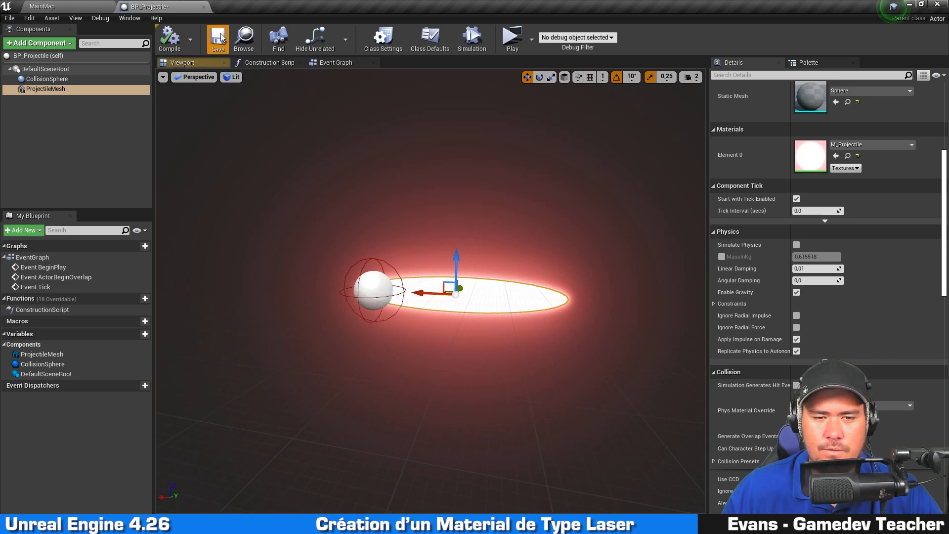
{"action": "left_click_drag", "start_coordinate": [552, 190], "coordinate": [410, 200], "text": "alt"}
{"action": "scroll", "coordinate": [552, 189], "scroll_direction": "down", "scroll_amount": 3}
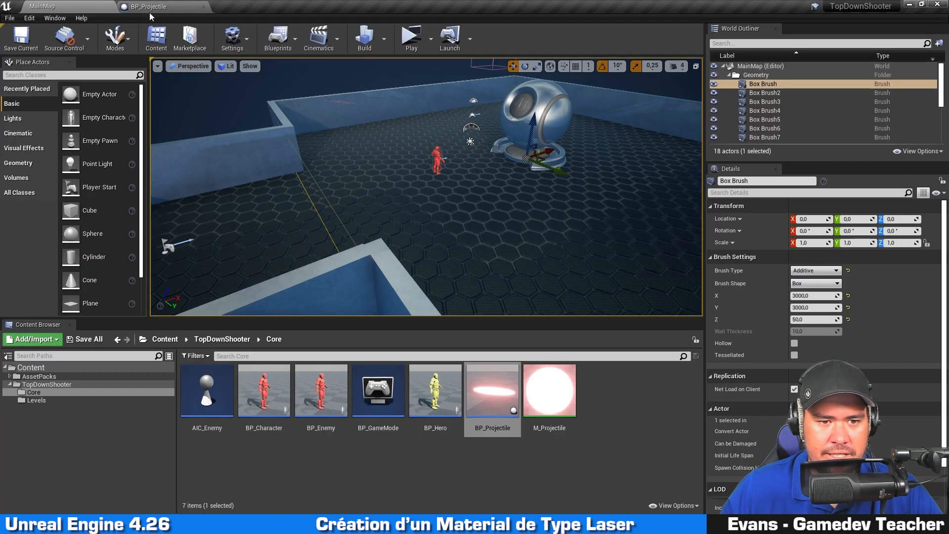
- Place an instance of BP_Projectile in the MainMap level and inspect its glow close up against the floor and walls
{"action": "left_click", "coordinate": [99, 6]}
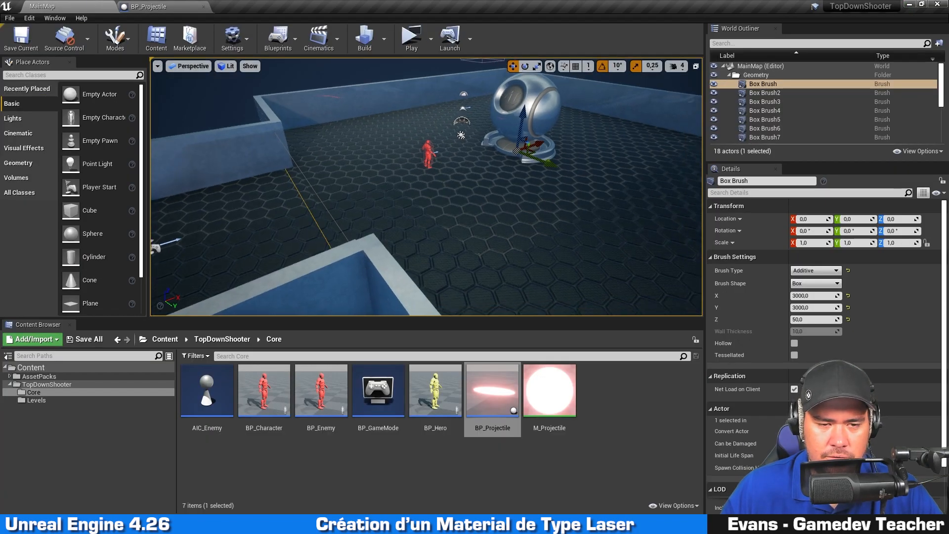
{"action": "left_click_drag", "start_coordinate": [493, 391], "coordinate": [424, 210]}
{"action": "key", "text": "f"}
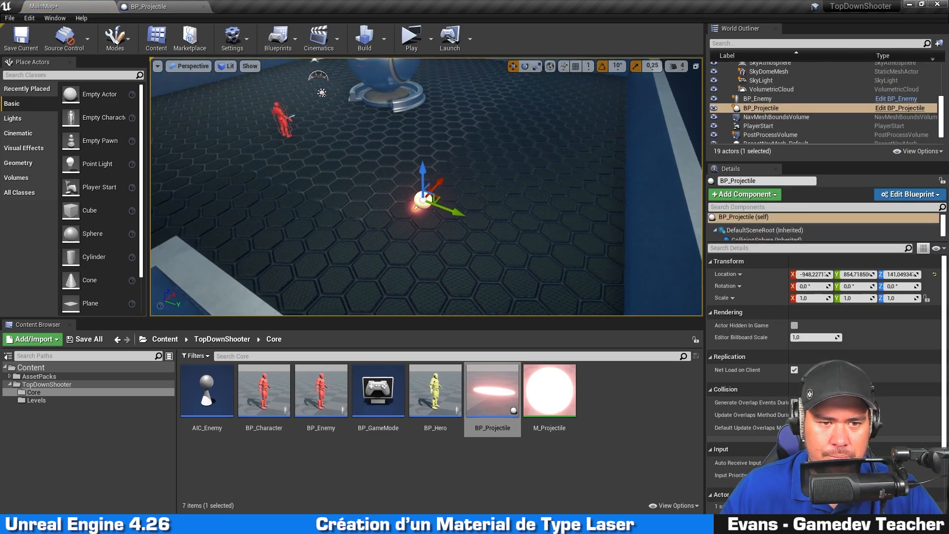
{"action": "key", "text": "d"}
{"action": "right_click_drag", "start_coordinate": [424, 211], "coordinate": [188, 215]}
{"action": "right_click_drag", "start_coordinate": [514, 178], "coordinate": [498, 178]}
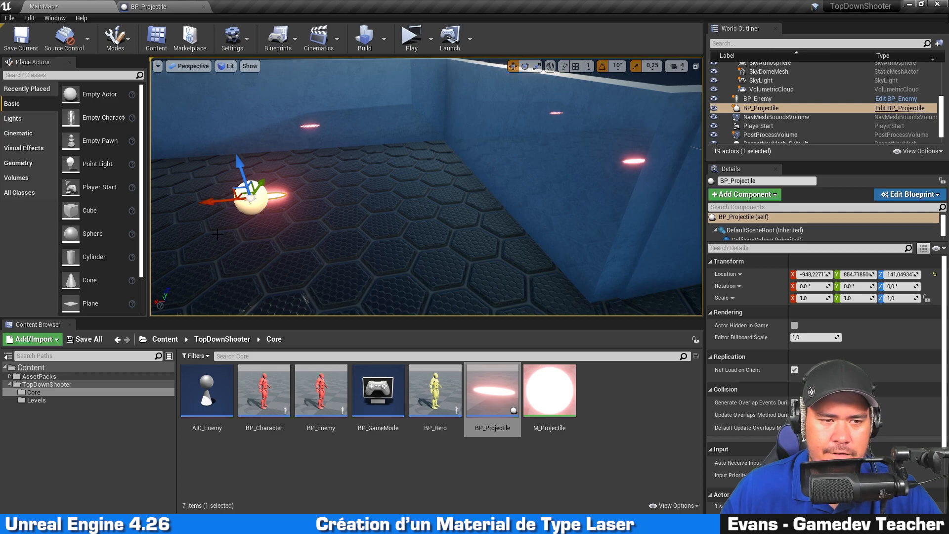
{"action": "key", "text": "a"}
{"action": "right_click_drag", "start_coordinate": [303, 194], "coordinate": [339, 195]}
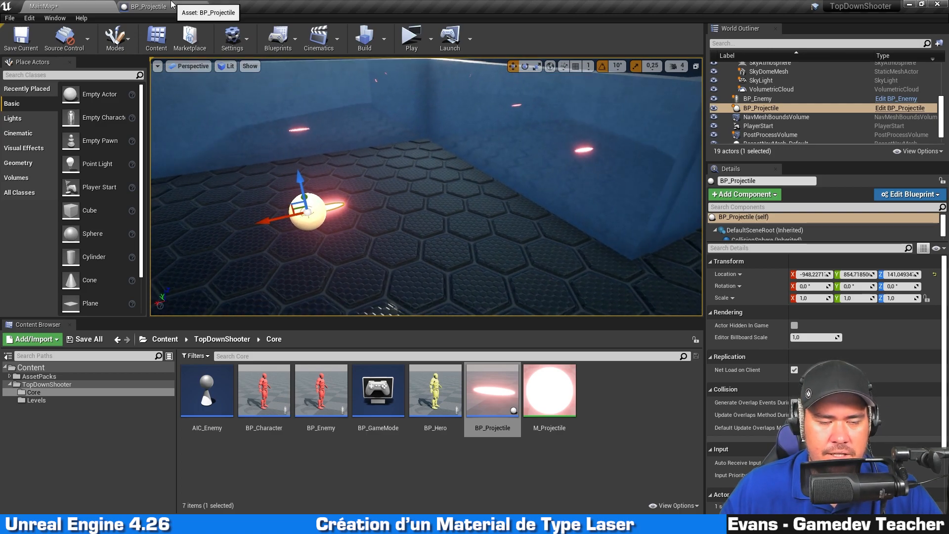
- Add a Point Light component to the BP_Projectile Blueprint, keeping its default name
{"action": "left_click", "coordinate": [172, 4]}
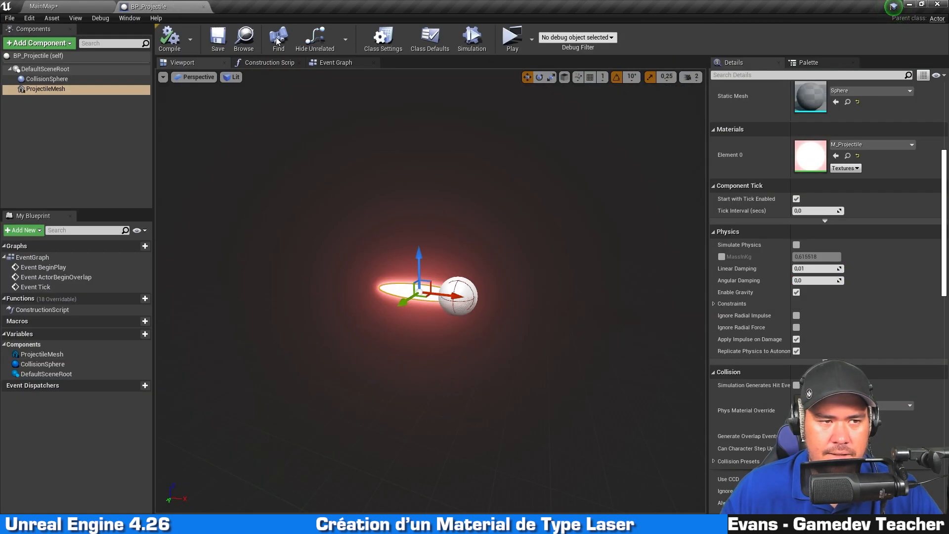
{"action": "left_click", "coordinate": [52, 44]}
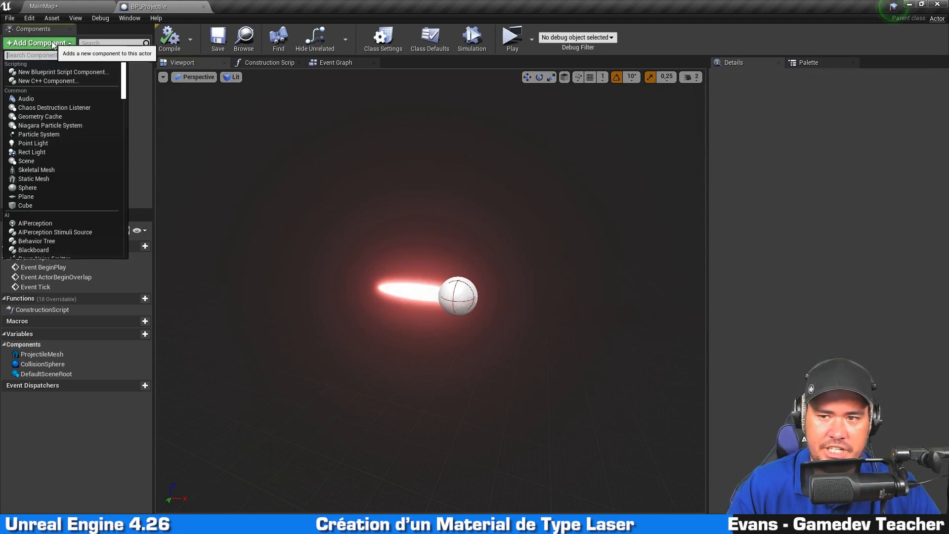
{"action": "left_click", "coordinate": [33, 143]}
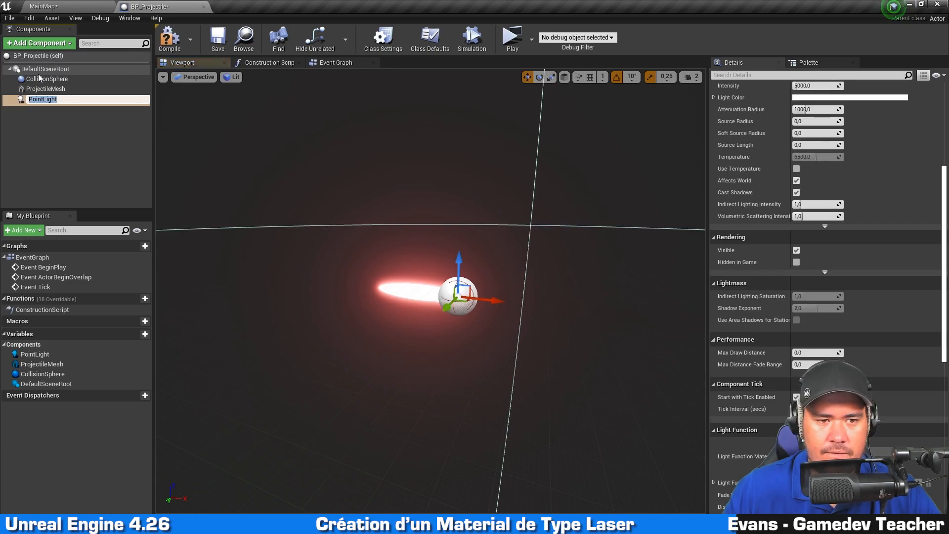
{"action": "key", "text": "Return"}
{"action": "scroll", "coordinate": [566, 240], "scroll_direction": "down", "scroll_amount": 10}
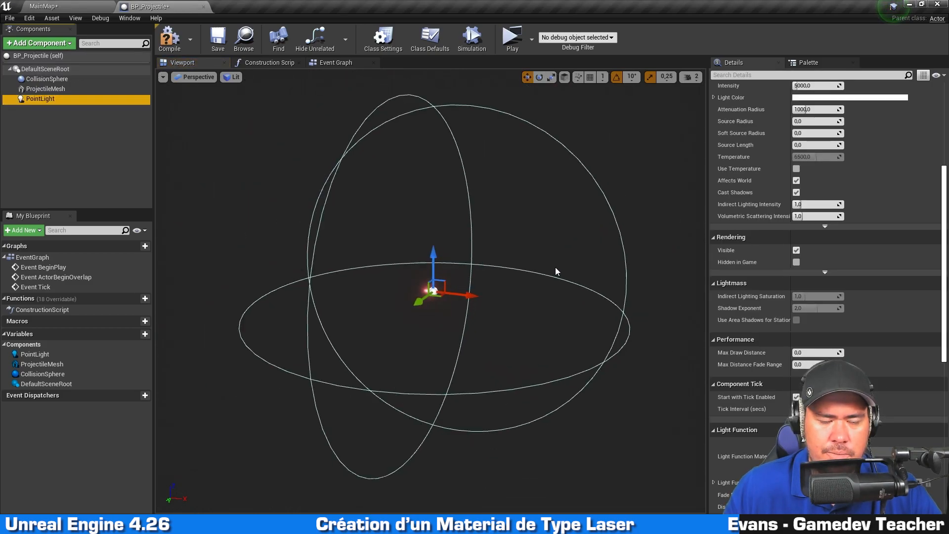
{"action": "scroll", "coordinate": [494, 314], "scroll_direction": "up", "scroll_amount": 4}
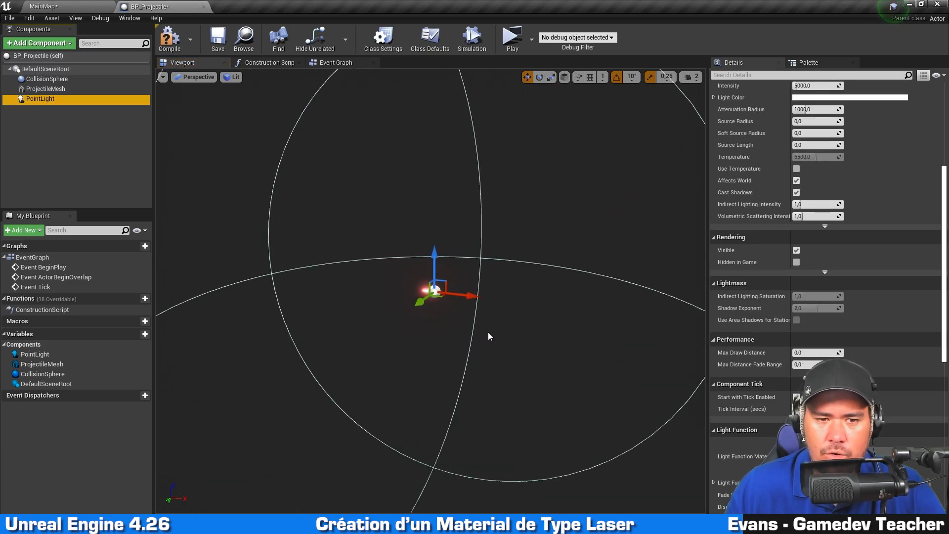
- Raise the point light about 111 units above the projectile
{"action": "left_click_drag", "start_coordinate": [489, 332], "coordinate": [531, 333], "text": "alt"}
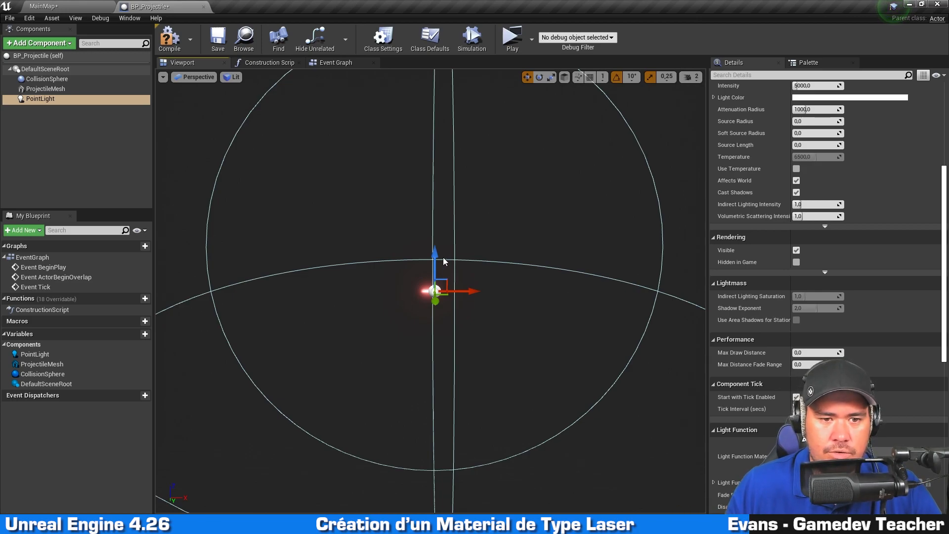
{"action": "scroll", "coordinate": [440, 257], "scroll_direction": "up", "scroll_amount": 3}
{"action": "left_click_drag", "start_coordinate": [436, 256], "coordinate": [448, 232]}
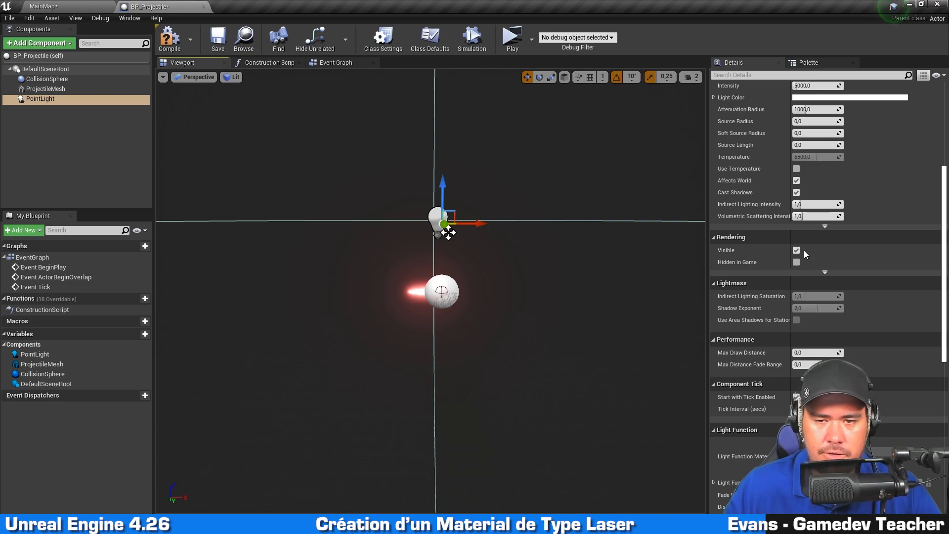
- Set the point light's intensity to 2000 and its light color to a light red with a saturation of about 0.885
{"action": "scroll", "coordinate": [757, 254], "scroll_direction": "up", "scroll_amount": 6}
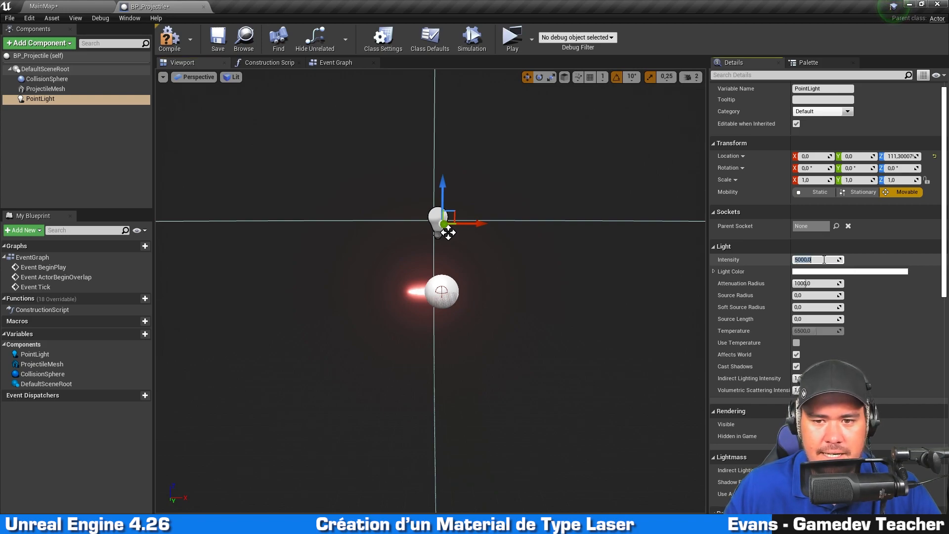
{"action": "type", "text": "2"}
{"action": "key", "text": "Return"}
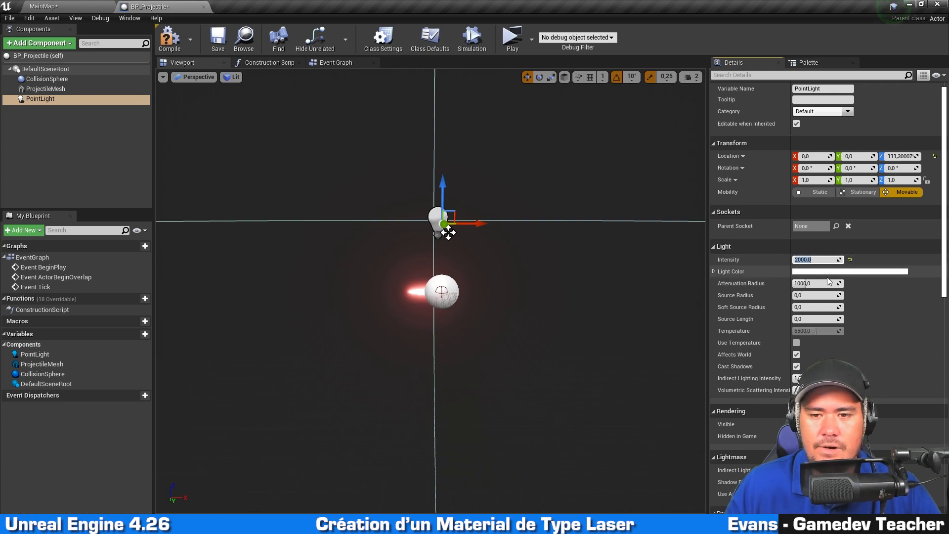
{"action": "left_click", "coordinate": [816, 271]}
{"action": "mouse_move", "coordinate": [742, 312]}
{"action": "left_mouse_down"}
{"action": "mouse_move", "coordinate": [744, 291]}
{"action": "mouse_move", "coordinate": [735, 297]}
{"action": "left_mouse_up"}
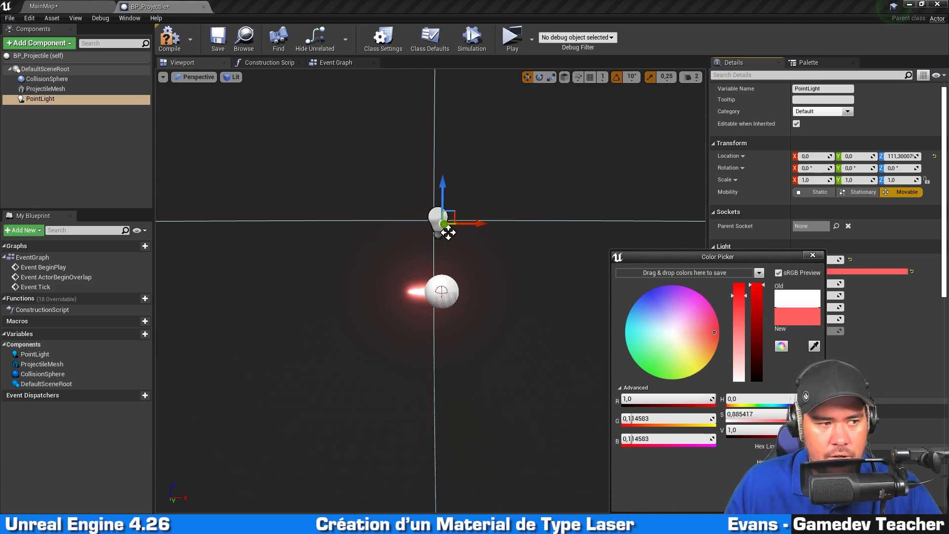
{"action": "left_click", "coordinate": [764, 500]}
- Set the point light's attenuation radius to 100 and turn off its Cast Shadows option
{"action": "left_click", "coordinate": [820, 285]}
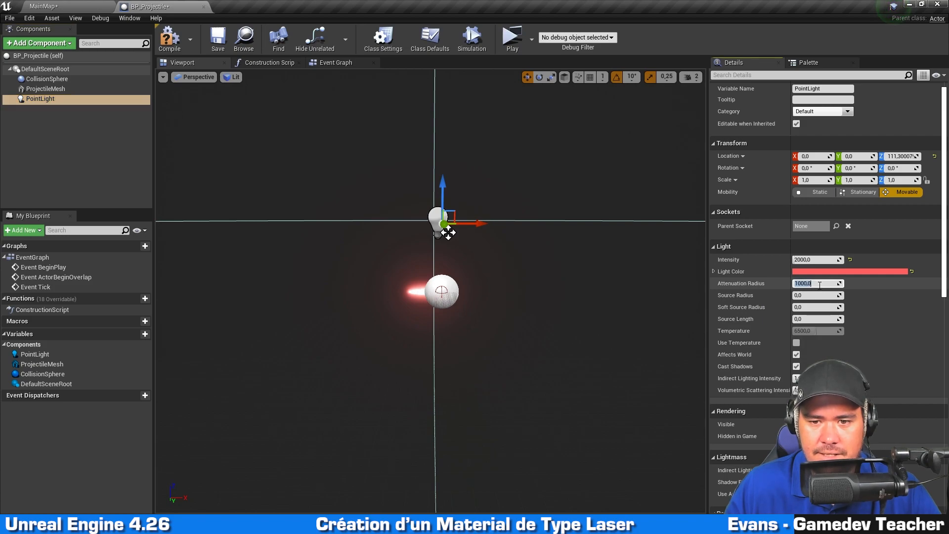
{"action": "scroll", "coordinate": [521, 335], "scroll_direction": "down", "scroll_amount": 8}
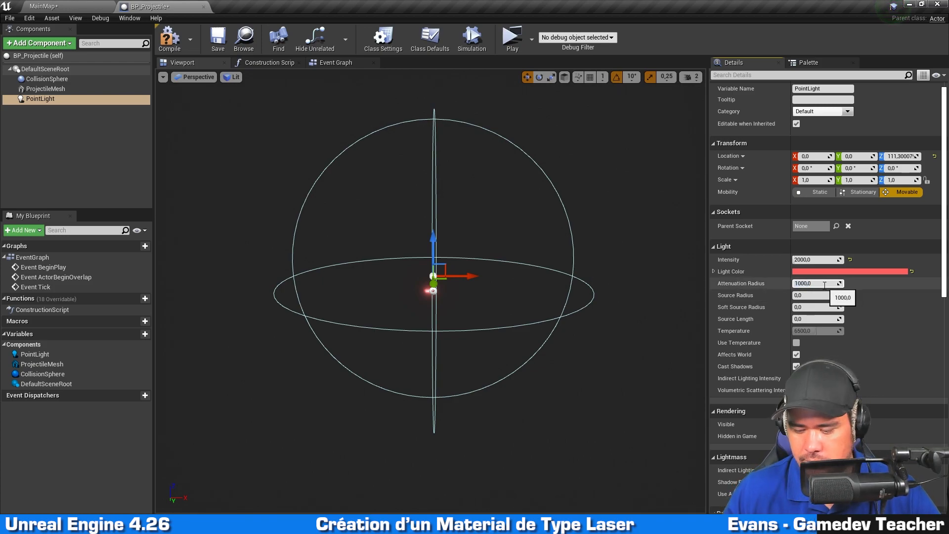
{"action": "type", "text": "100"}
{"action": "key", "text": "Return"}
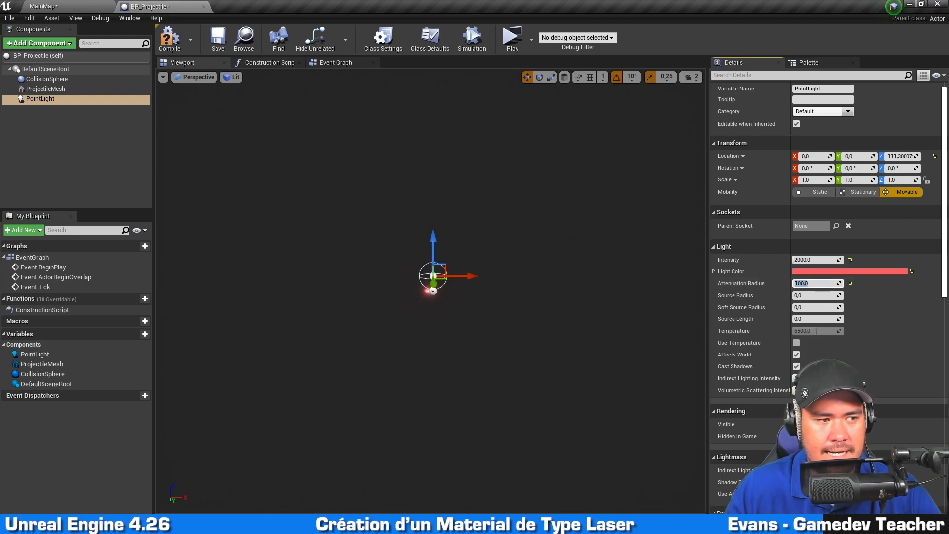
{"action": "scroll", "coordinate": [847, 326], "scroll_direction": "down", "scroll_amount": 5}
{"action": "scroll", "coordinate": [847, 330], "scroll_direction": "down", "scroll_amount": 6}
{"action": "scroll", "coordinate": [846, 331], "scroll_direction": "up", "scroll_amount": 3}
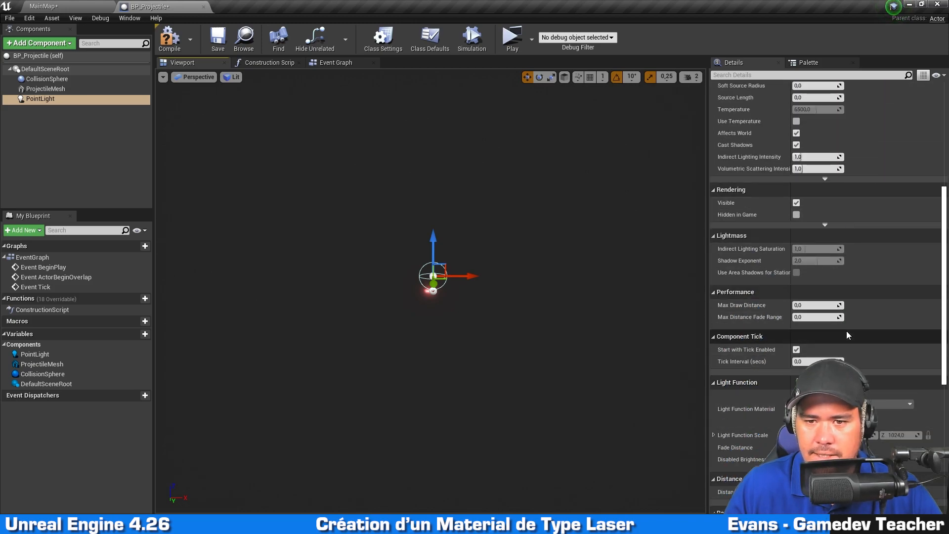
{"action": "scroll", "coordinate": [847, 331], "scroll_direction": "up", "scroll_amount": 2}
{"action": "left_click", "coordinate": [796, 208]}
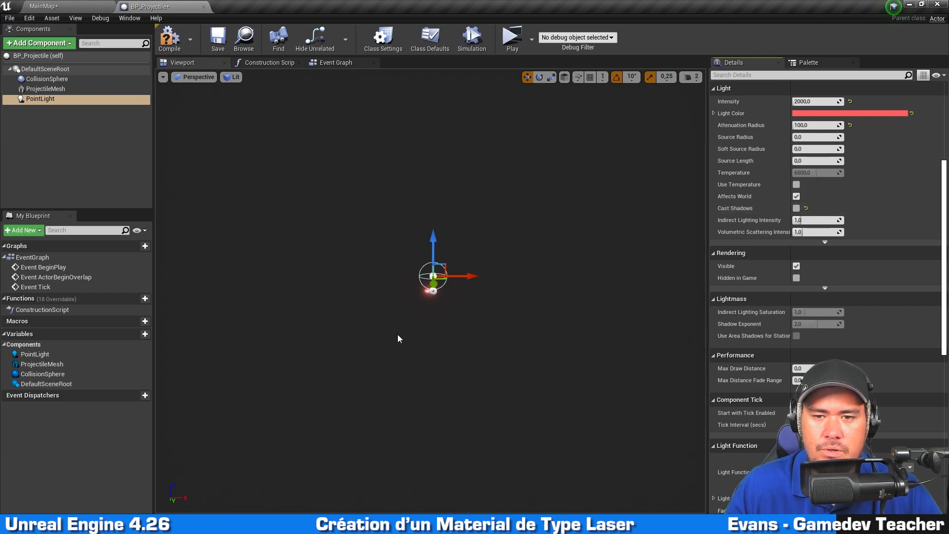
- Bring the point light back down onto the projectile and set its Y and Z location to 0
{"action": "scroll", "coordinate": [524, 261], "scroll_direction": "up", "scroll_amount": 3}
{"action": "scroll", "coordinate": [520, 248], "scroll_direction": "up", "scroll_amount": 10}
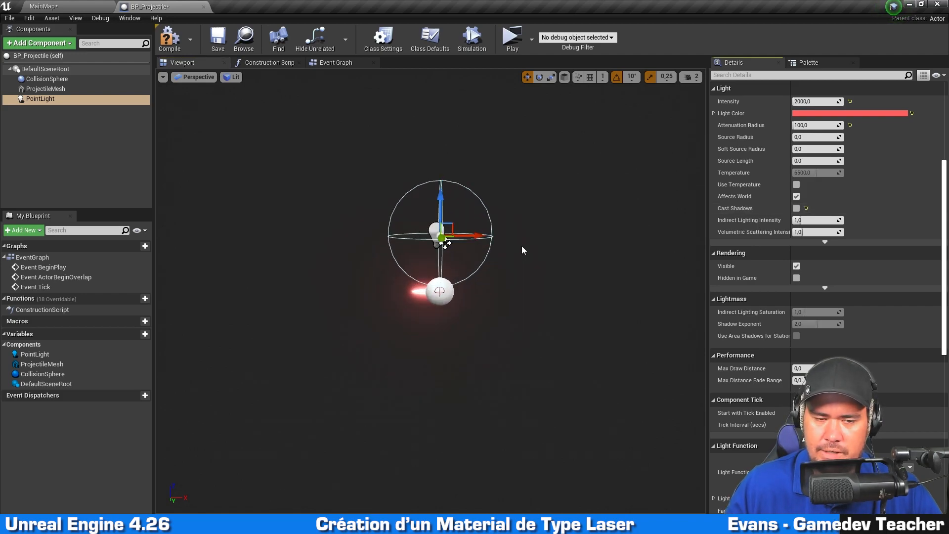
{"action": "middle_click_drag", "start_coordinate": [562, 246], "coordinate": [561, 208]}
{"action": "key", "text": "s"}
{"action": "right_click_drag", "start_coordinate": [561, 208], "coordinate": [562, 158]}
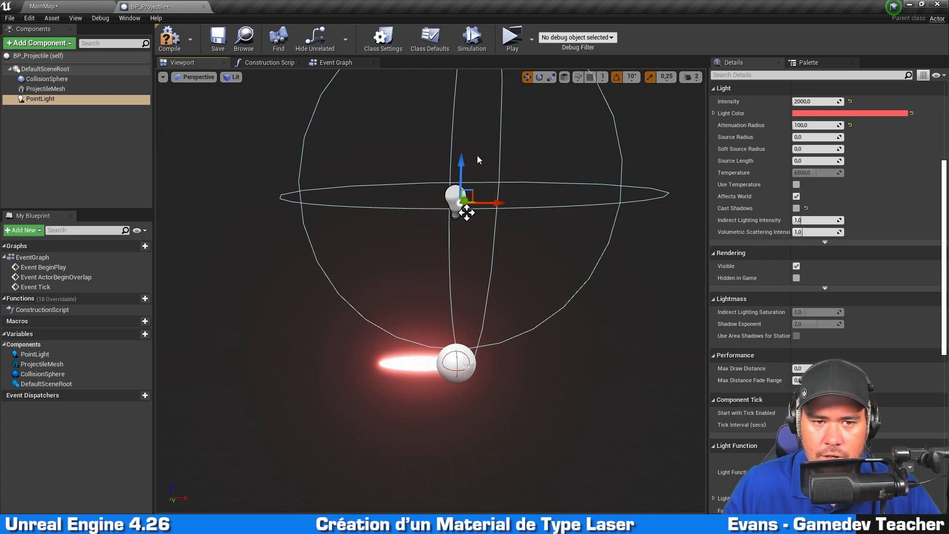
{"action": "left_click_drag", "start_coordinate": [458, 159], "coordinate": [462, 376]}
{"action": "scroll", "coordinate": [818, 328], "scroll_direction": "up", "scroll_amount": 5}
{"action": "left_click", "coordinate": [860, 169]}
{"action": "type", "text": "0"}
{"action": "key", "text": "Tab"}
{"action": "type", "text": "0"}
{"action": "key", "text": "Return"}
{"action": "right_click_drag", "start_coordinate": [586, 294], "coordinate": [568, 265]}
{"action": "right_click_drag", "start_coordinate": [541, 351], "coordinate": [549, 382]}
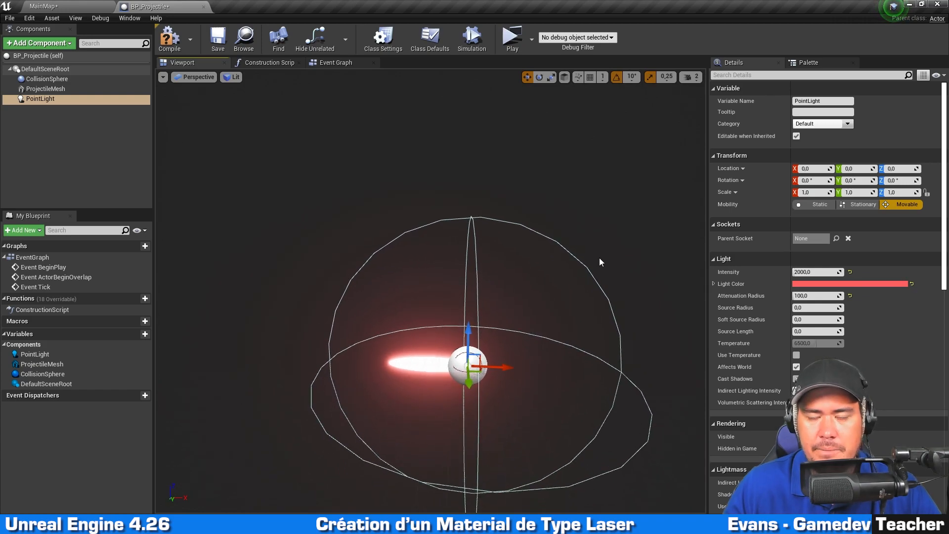
- Check the placed projectile in MainMap, and compile and save the BP_Projectile Blueprint with its new light
{"action": "left_click", "coordinate": [68, 7]}
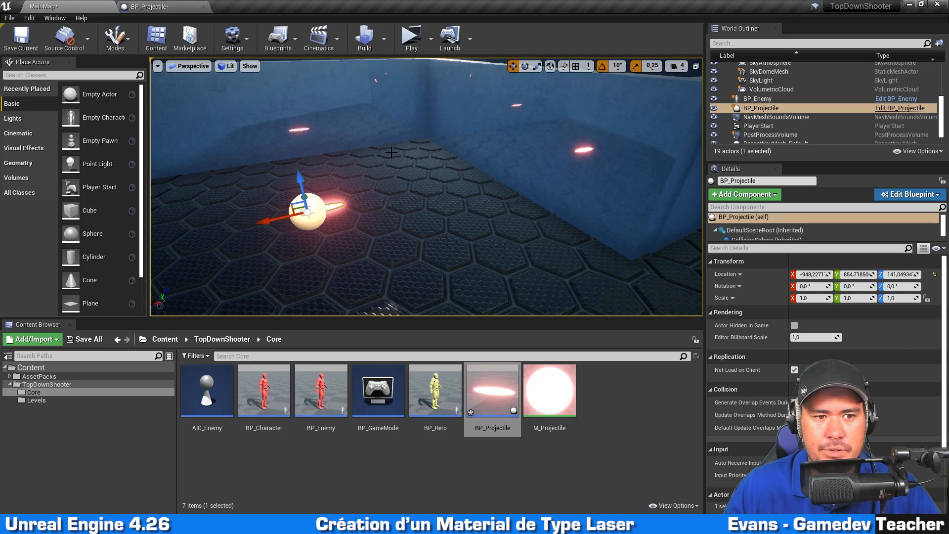
{"action": "scroll", "coordinate": [378, 180], "scroll_direction": "down", "scroll_amount": 4}
{"action": "scroll", "coordinate": [378, 181], "scroll_direction": "down", "scroll_amount": 2}
{"action": "scroll", "coordinate": [378, 181], "scroll_direction": "up", "scroll_amount": 3}
{"action": "left_click", "coordinate": [159, 7]}
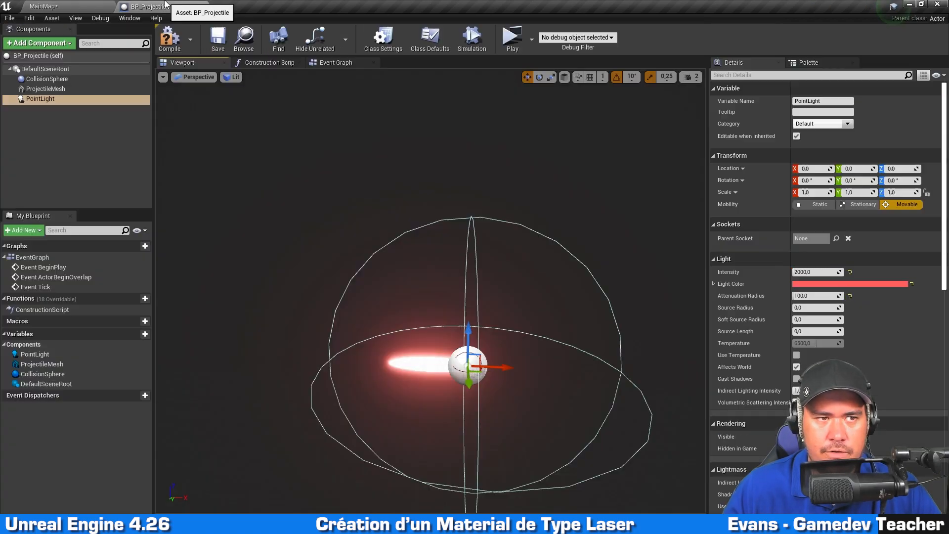
{"action": "left_click", "coordinate": [167, 39]}
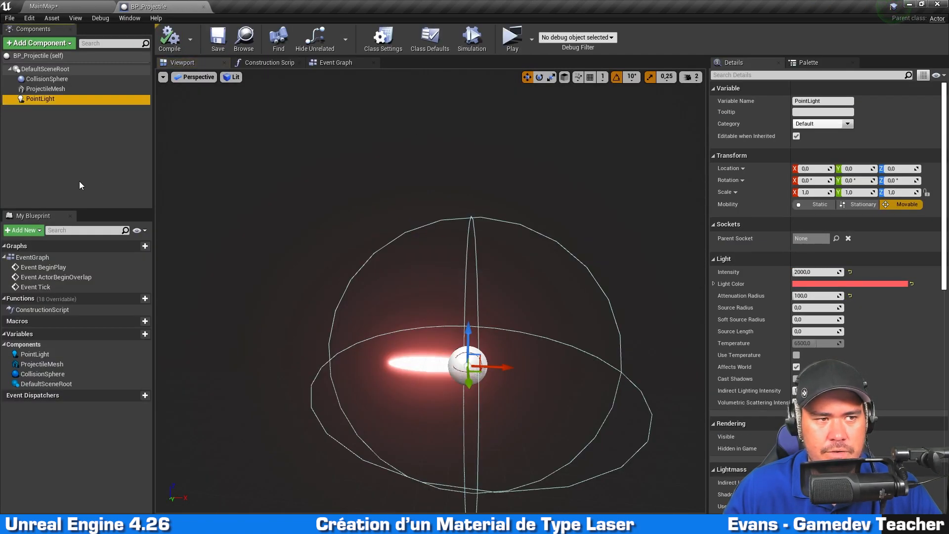
- Add a Billboard component to BP_Projectile, keeping its default name
{"action": "left_click", "coordinate": [80, 180]}
{"action": "left_click", "coordinate": [45, 46]}
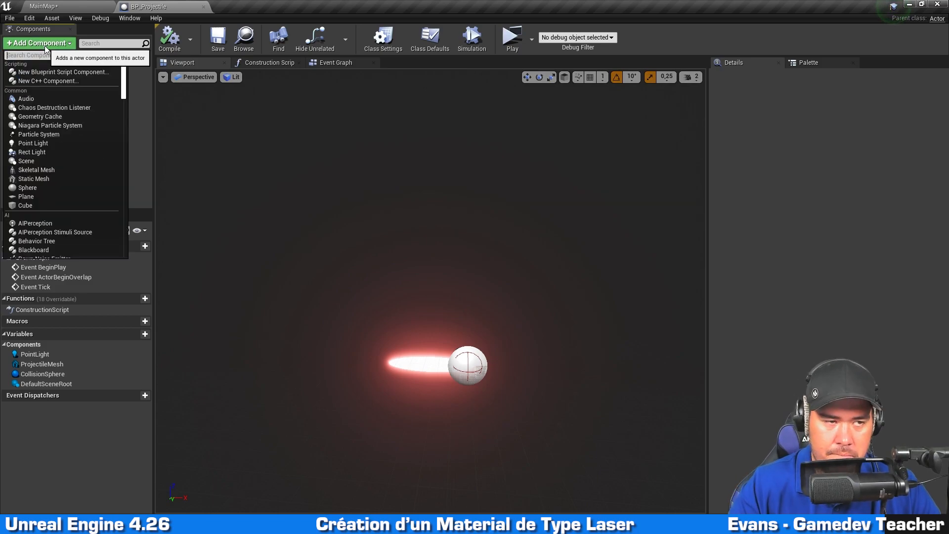
{"action": "type", "text": "bi"}
{"action": "key", "text": "Return"}
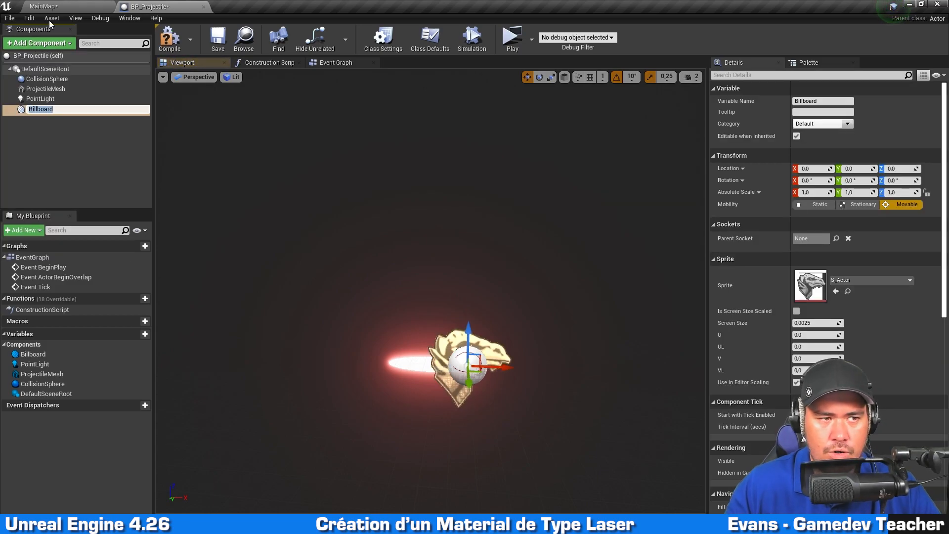
{"action": "left_click", "coordinate": [66, 131]}
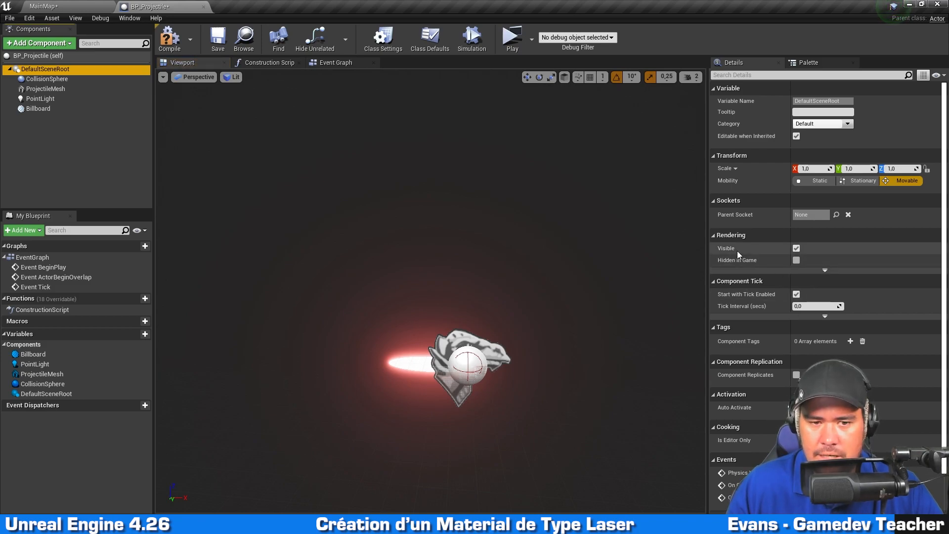
- Turn off Visible on DefaultSceneRoot, compile and save BP_Projectile, and check the placed instance in MainMap
{"action": "left_click", "coordinate": [797, 248]}
{"action": "left_click", "coordinate": [170, 40]}
{"action": "key", "text": "ctrl+s"}
{"action": "left_click", "coordinate": [49, 6]}
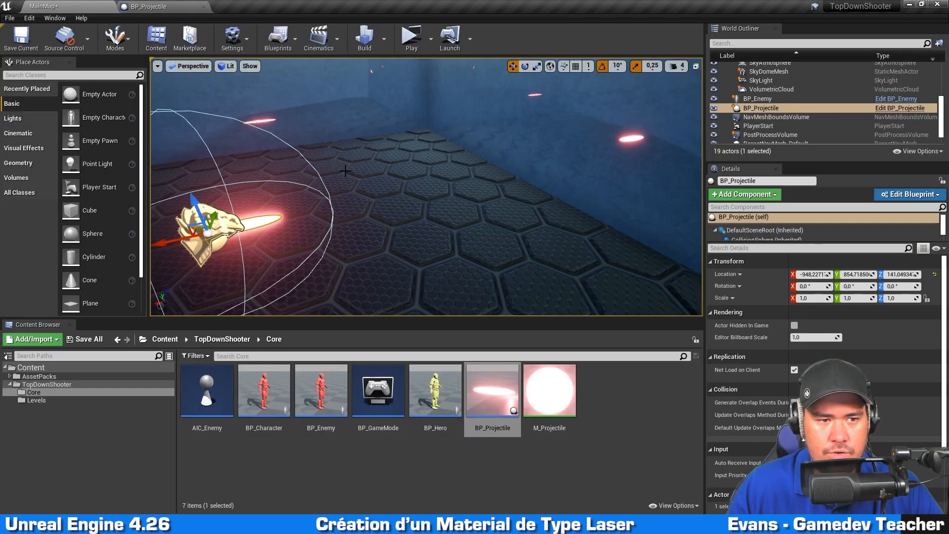
{"action": "key", "text": "f"}
{"action": "left_click", "coordinate": [148, 7]}
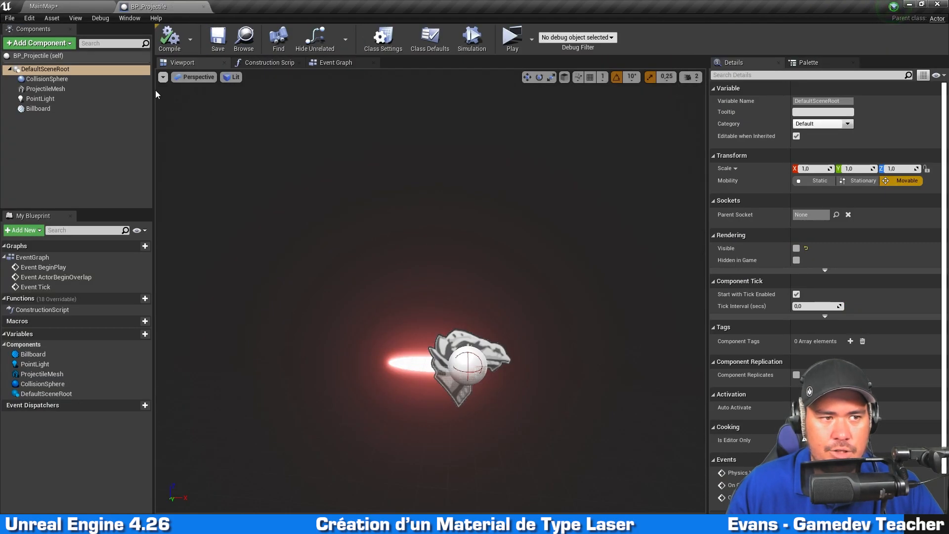
- Make the Billboard the root component of BP_Projectile, replacing DefaultSceneRoot
{"action": "left_click_drag", "start_coordinate": [42, 111], "coordinate": [41, 70]}
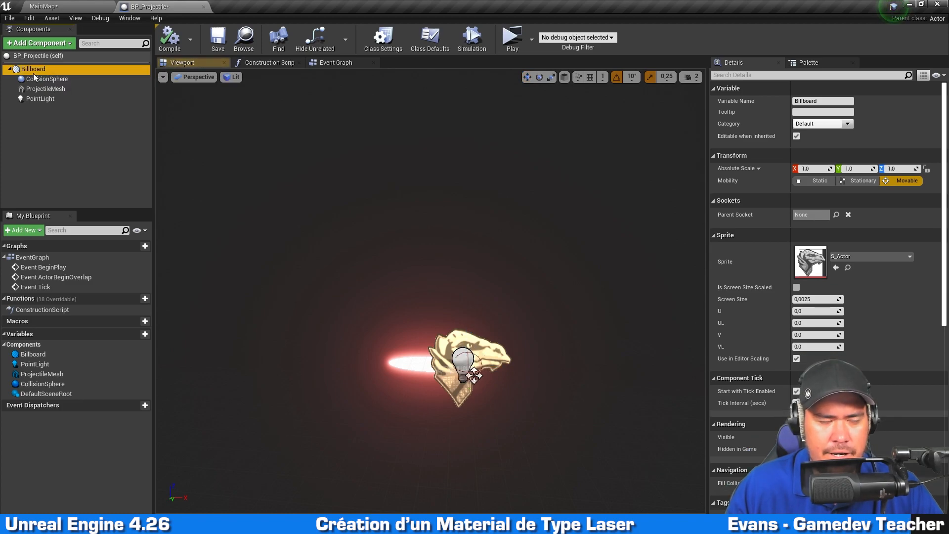
{"action": "left_click", "coordinate": [506, 358]}
{"action": "scroll", "coordinate": [507, 358], "scroll_direction": "down", "scroll_amount": 5}
{"action": "scroll", "coordinate": [508, 358], "scroll_direction": "up", "scroll_amount": 3}
{"action": "scroll", "coordinate": [507, 361], "scroll_direction": "up", "scroll_amount": 3}
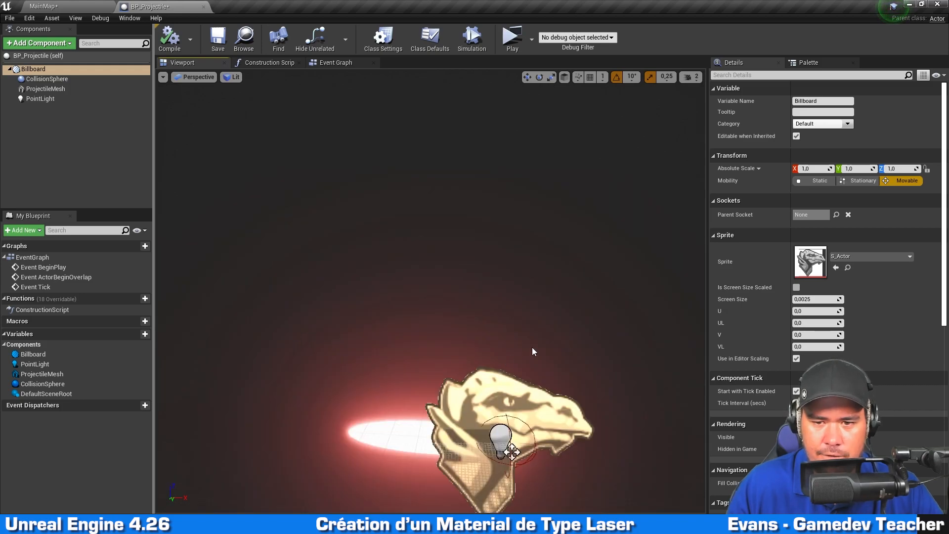
- Turn off Visible on the Billboard root and compile the Blueprint
{"action": "scroll", "coordinate": [780, 267], "scroll_direction": "down", "scroll_amount": 2}
{"action": "scroll", "coordinate": [773, 292], "scroll_direction": "down", "scroll_amount": 2}
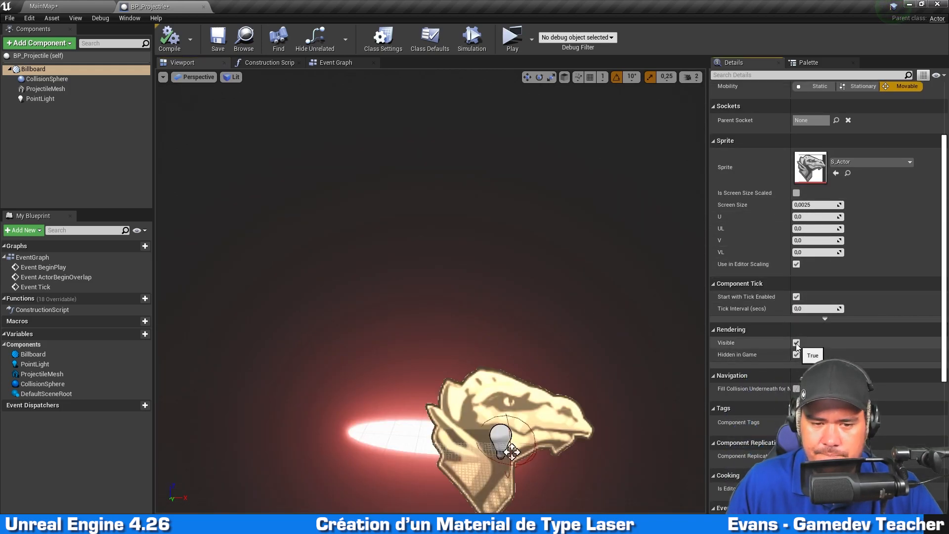
{"action": "left_click", "coordinate": [796, 343]}
{"action": "left_click", "coordinate": [167, 41]}
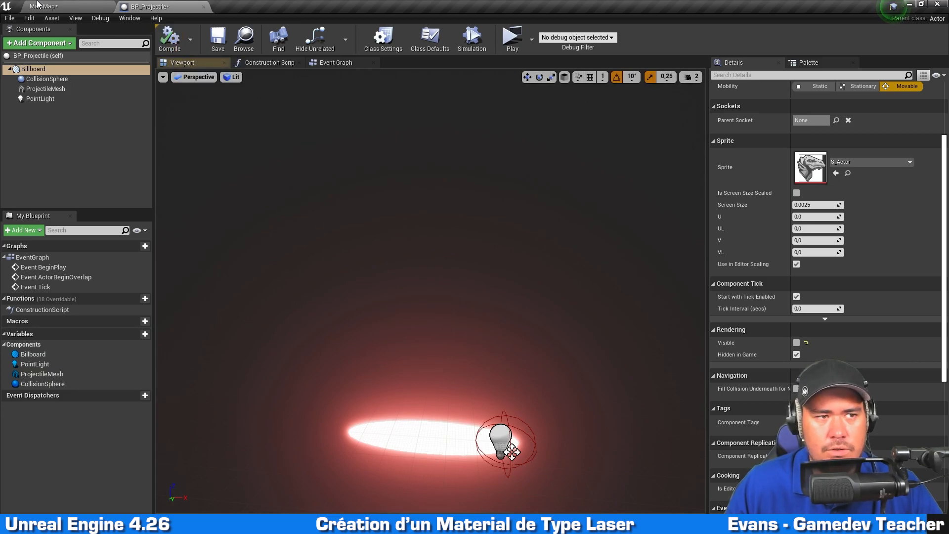
- In MainMap, lower the placed BP_Projectile toward the floor to a Z location of about 75
{"action": "left_click", "coordinate": [49, 7]}
{"action": "right_click_drag", "start_coordinate": [346, 159], "coordinate": [237, 133]}
{"action": "right_click_drag", "start_coordinate": [296, 190], "coordinate": [349, 153]}
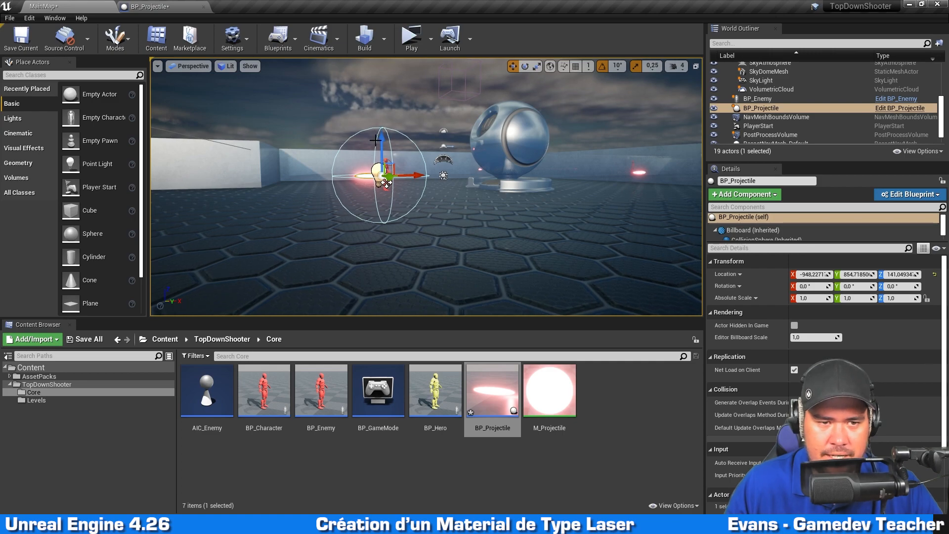
{"action": "left_click_drag", "start_coordinate": [380, 141], "coordinate": [380, 169]}
- Set the viewport camera speed to 2 and inspect the lowered projectile's glow on the floor up close
{"action": "right_click_drag", "start_coordinate": [431, 216], "coordinate": [420, 214]}
{"action": "left_click", "coordinate": [678, 66]}
{"action": "left_click", "coordinate": [686, 90]}
{"action": "right_click_drag", "start_coordinate": [525, 165], "coordinate": [526, 196]}
{"action": "key", "text": "w"}
{"action": "key", "text": "a"}
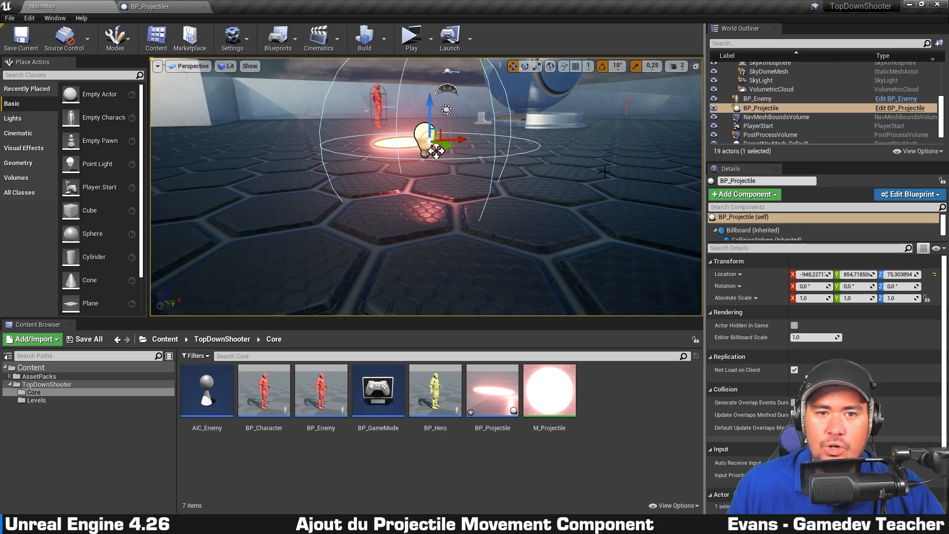
- Play MainMap in a new window, walk the hero around the glowing projectile, and end the session
{"action": "right_click_drag", "start_coordinate": [525, 162], "coordinate": [489, 160]}
{"action": "key", "text": "s"}
{"action": "left_click", "coordinate": [413, 37]}
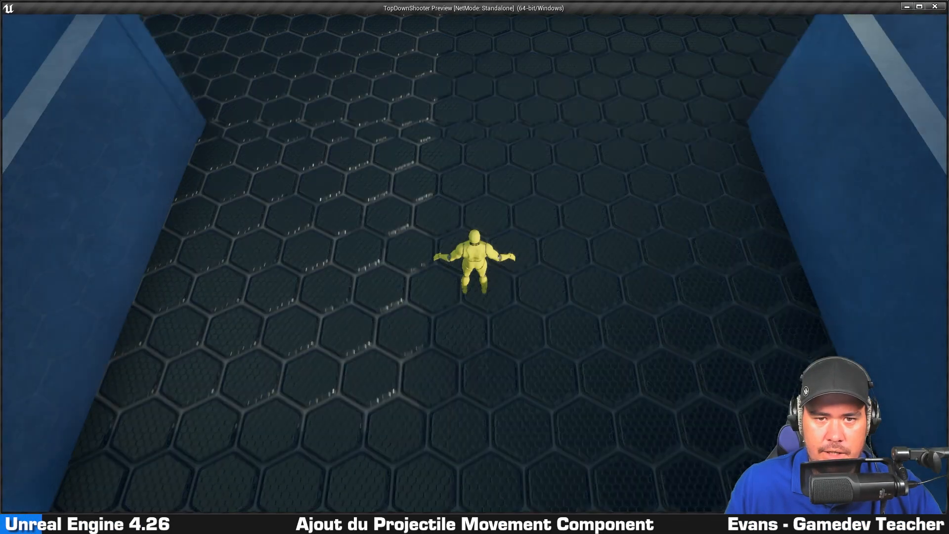
{"action": "key", "text": "d"}
{"action": "key", "text": "w"}
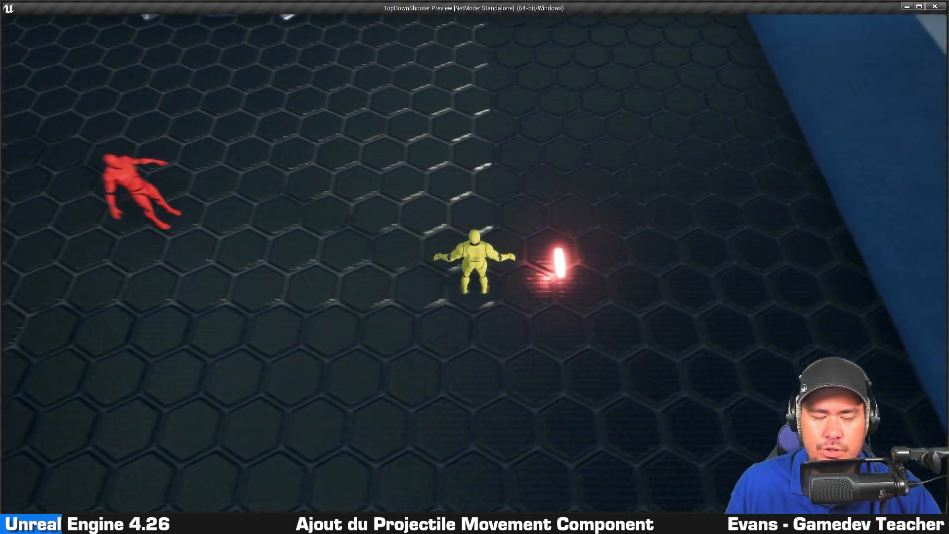
{"action": "key", "text": "s"}
{"action": "key", "text": "w"}
{"action": "key", "text": "a"}
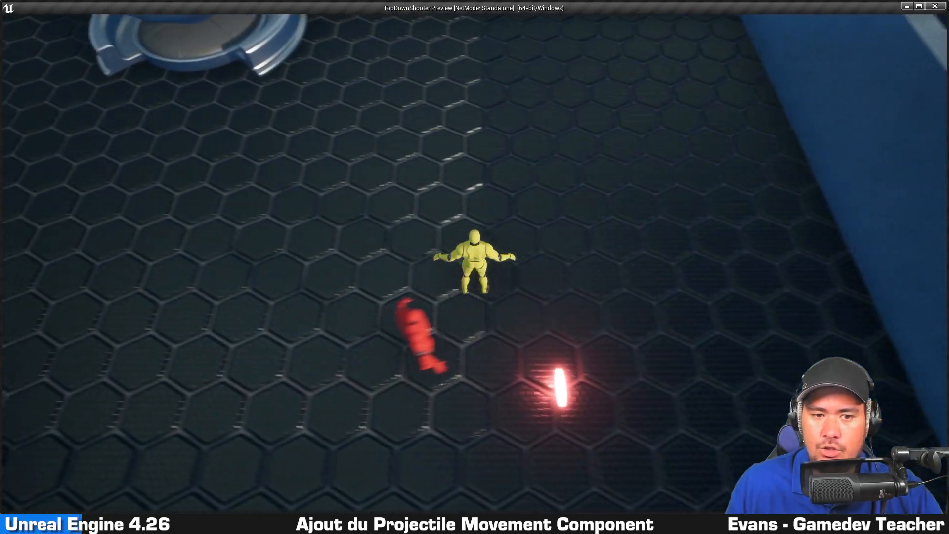
{"action": "key", "text": "s"}
{"action": "key", "text": "Escape"}
- Run MainMap in Simulate mode to check the placed projectile, and stop the simulation
{"action": "mouse_move", "coordinate": [459, 184]}
{"action": "right_mouse_down"}
{"action": "mouse_move", "coordinate": [459, 203]}
{"action": "mouse_move", "coordinate": [459, 185]}
{"action": "mouse_move", "coordinate": [437, 180]}
{"action": "mouse_move", "coordinate": [454, 180]}
{"action": "right_mouse_up"}
{"action": "key", "text": "s"}
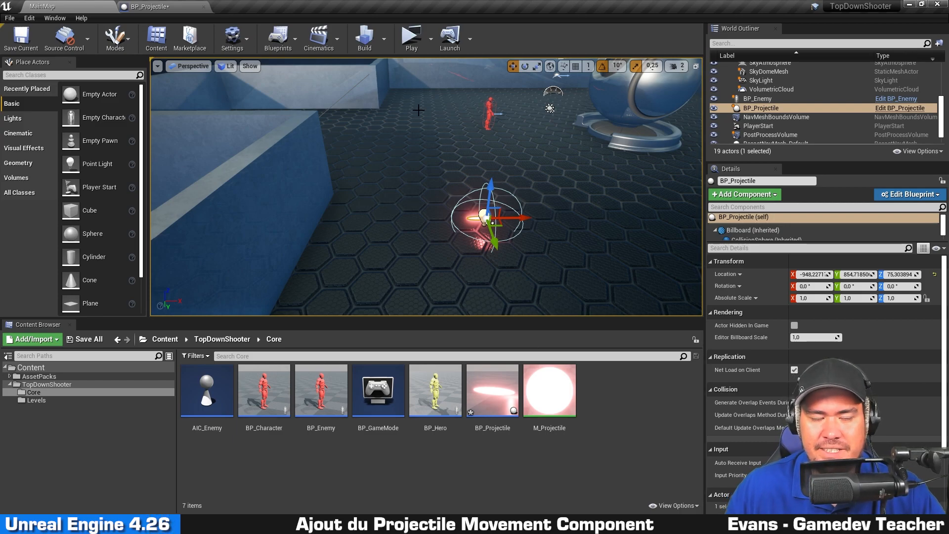
{"action": "left_click", "coordinate": [431, 39]}
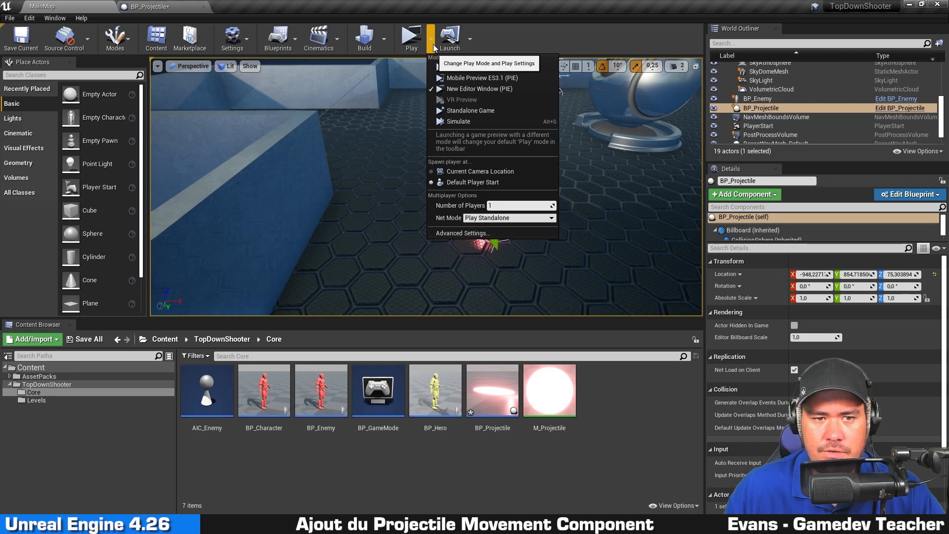
{"action": "left_click", "coordinate": [481, 123]}
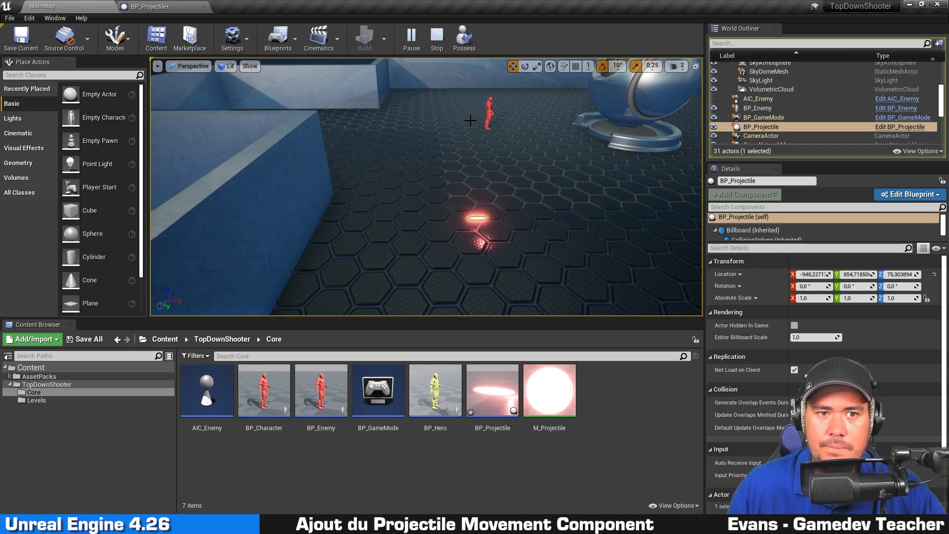
{"action": "left_click", "coordinate": [437, 37]}
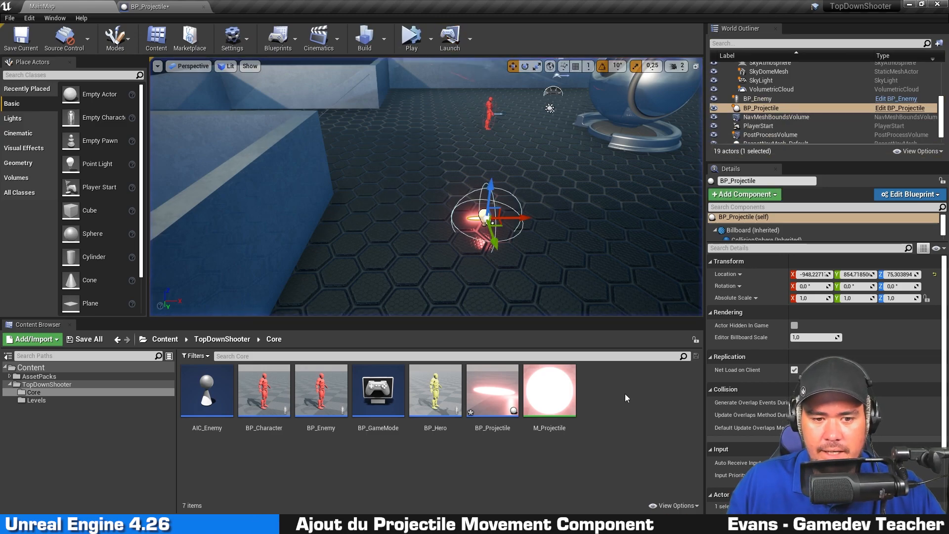
- Reopen BP_Projectile and add a Projectile Movement component with its default name
{"action": "double_click", "coordinate": [492, 396]}
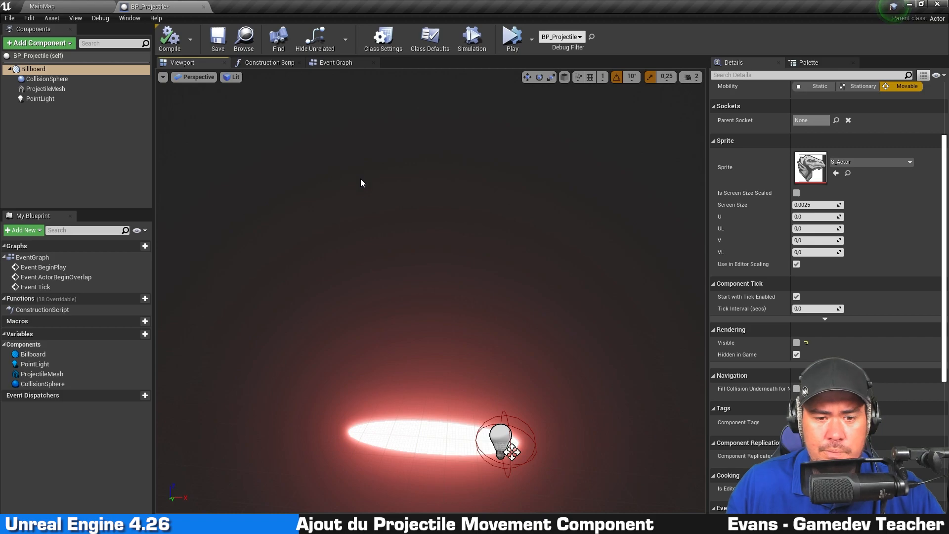
{"action": "middle_click_drag", "start_coordinate": [381, 175], "coordinate": [408, 358]}
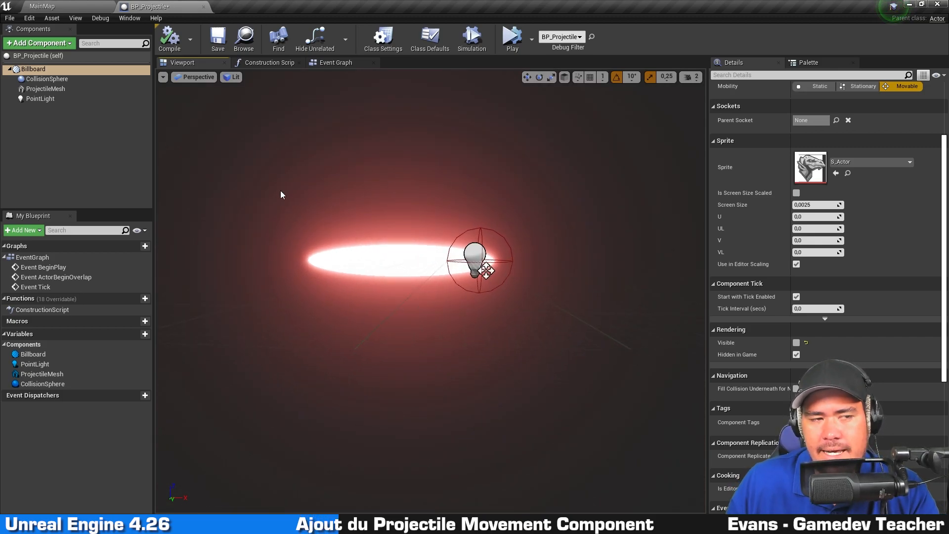
{"action": "left_click", "coordinate": [99, 157]}
{"action": "left_click", "coordinate": [39, 43]}
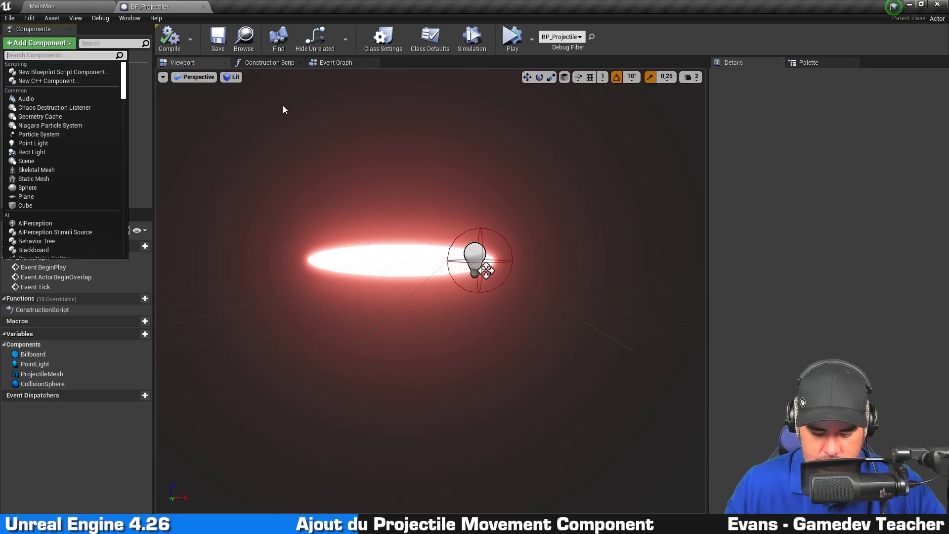
{"action": "type", "text": "projectile"}
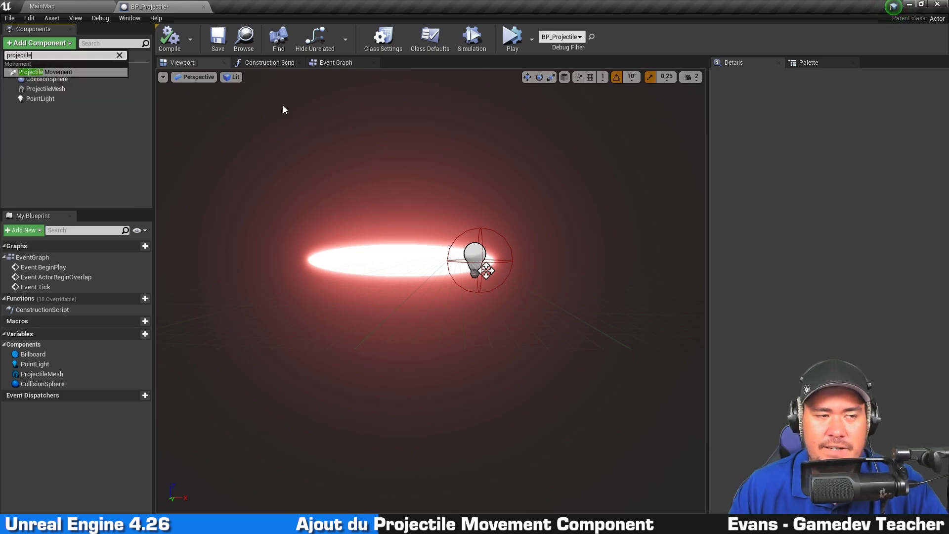
{"action": "left_click", "coordinate": [84, 73]}
{"action": "left_click", "coordinate": [85, 150]}
{"action": "left_click", "coordinate": [76, 114]}
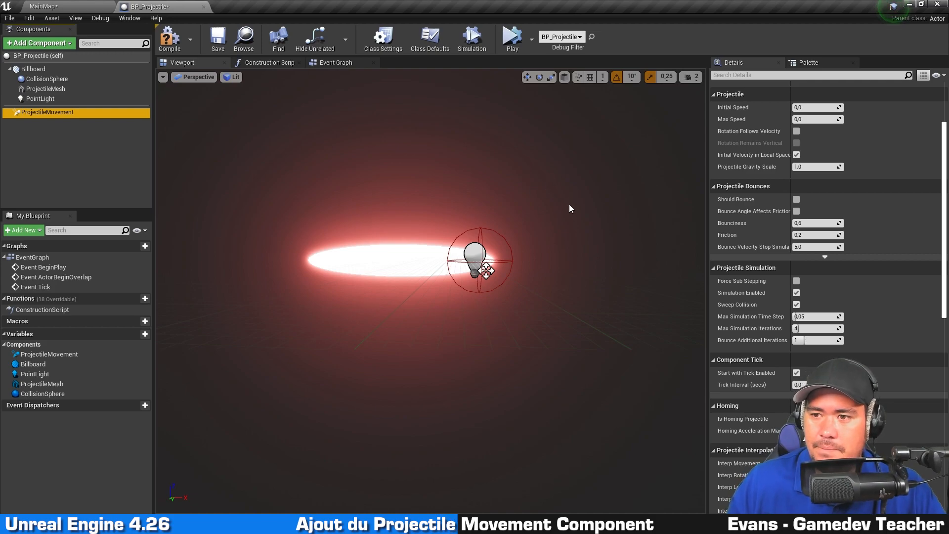
- Set the ProjectileMovement component's Initial Speed to 1200 and its Projectile Gravity Scale to 0
{"action": "scroll", "coordinate": [749, 224], "scroll_direction": "up", "scroll_amount": 3}
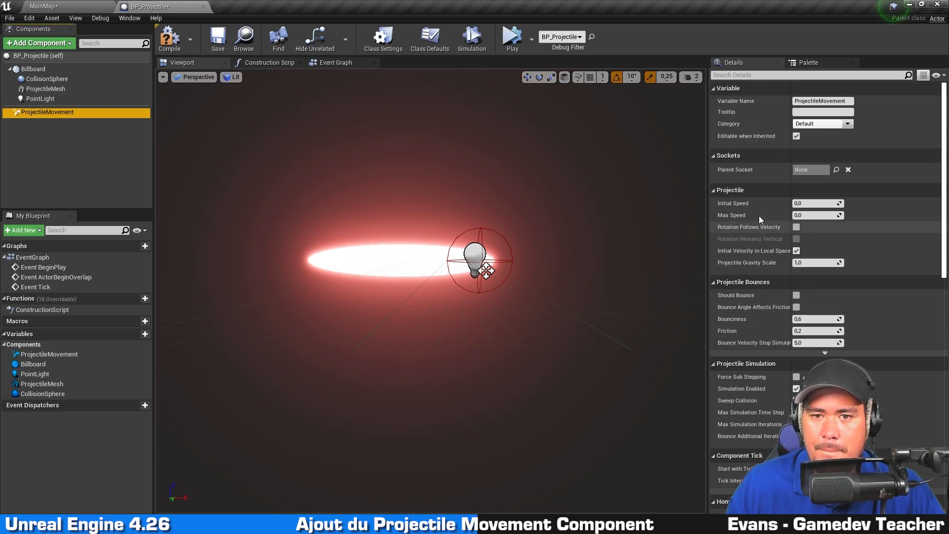
{"action": "scroll", "coordinate": [737, 118], "scroll_direction": "down", "scroll_amount": 10}
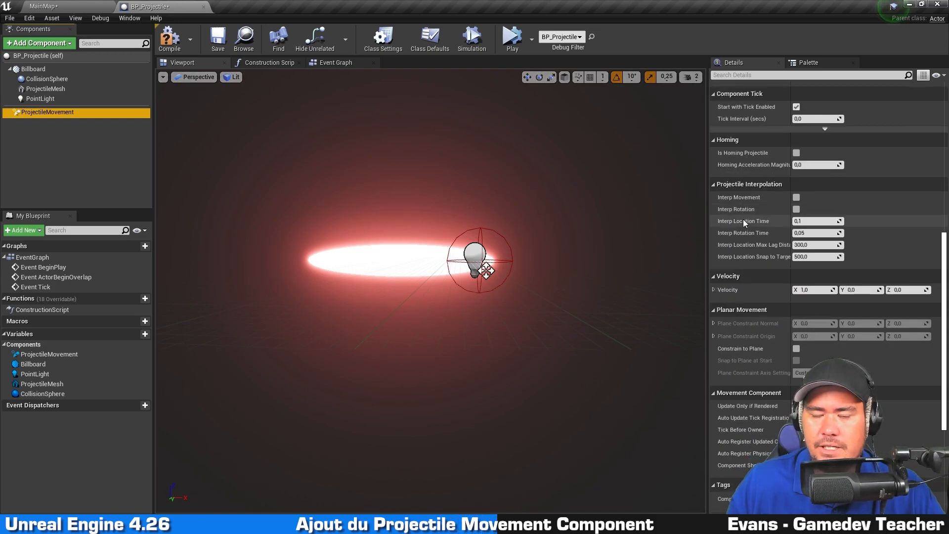
{"action": "scroll", "coordinate": [743, 225], "scroll_direction": "up", "scroll_amount": 8}
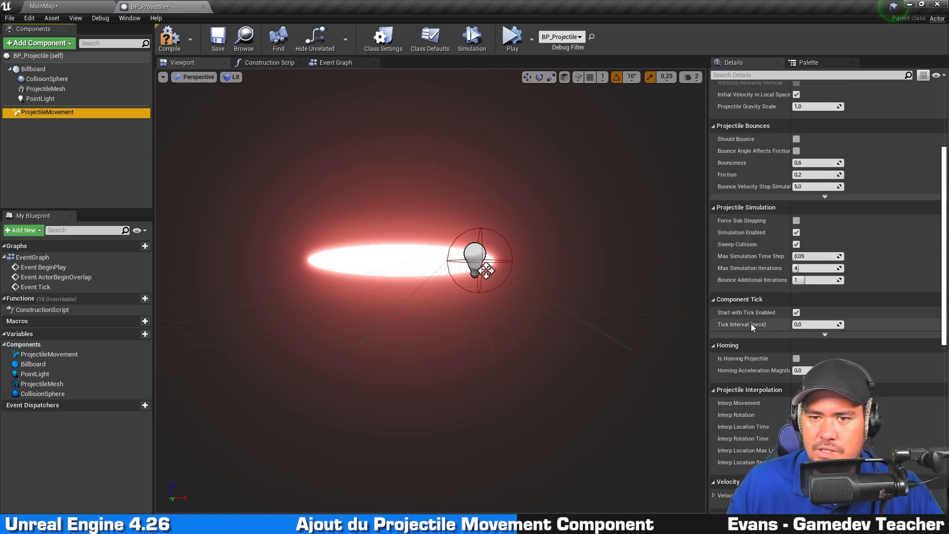
{"action": "scroll", "coordinate": [755, 320], "scroll_direction": "up", "scroll_amount": 3}
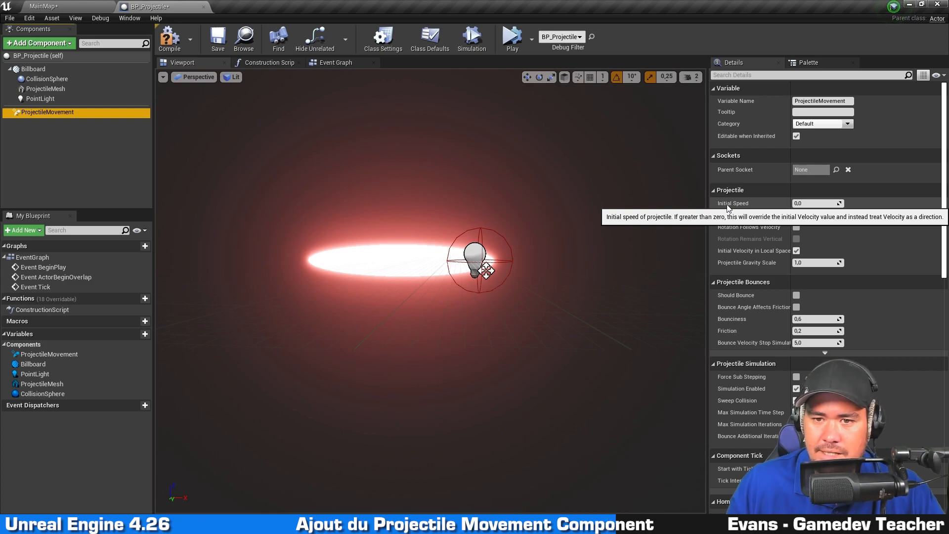
{"action": "left_click", "coordinate": [812, 205]}
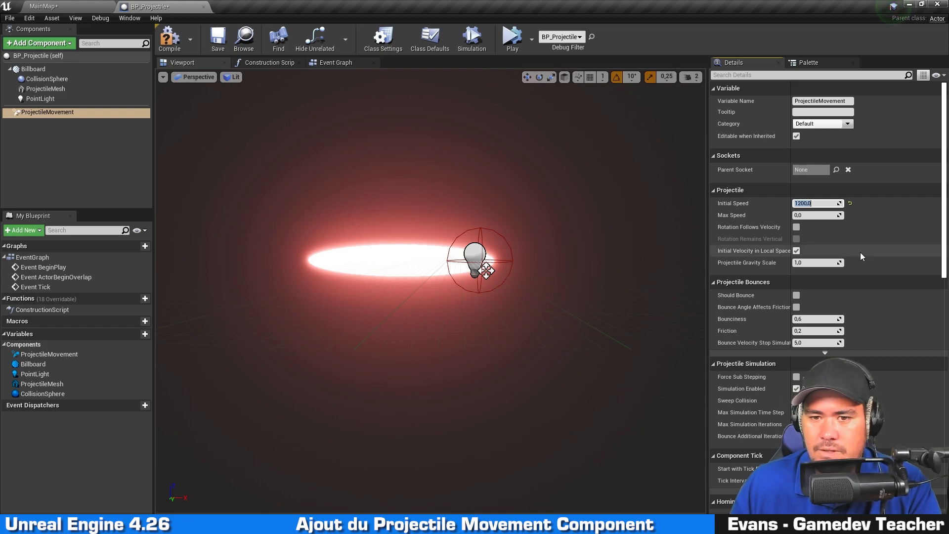
{"action": "scroll", "coordinate": [776, 189], "scroll_direction": "down", "scroll_amount": 3}
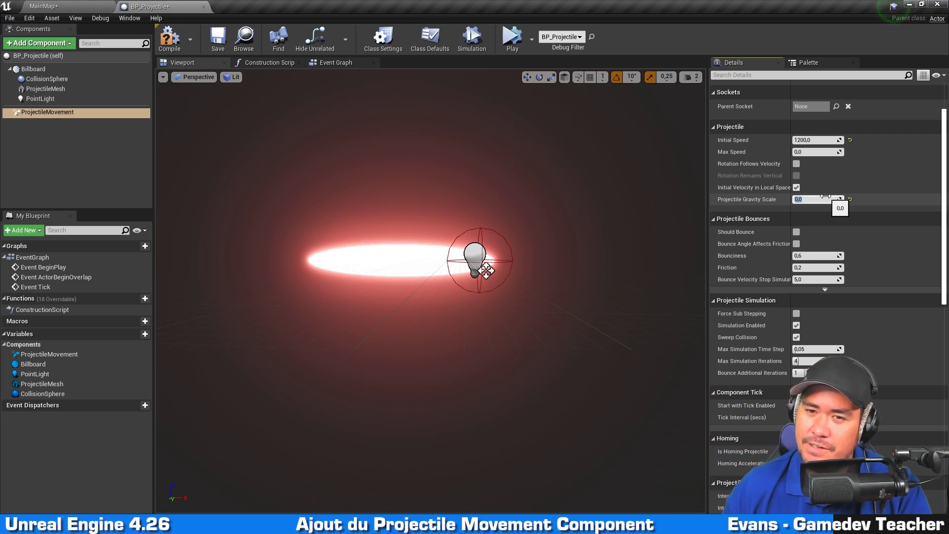
{"action": "left_click", "coordinate": [617, 223]}
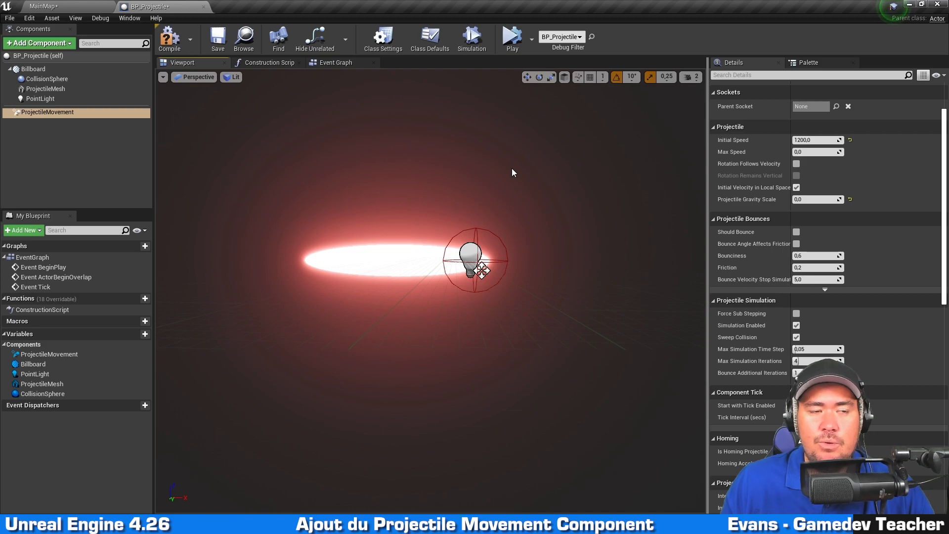
- Compile and save BP_Projectile, and run MainMap to check the projectile's motion
{"action": "left_click", "coordinate": [170, 40]}
{"action": "left_click", "coordinate": [217, 39]}
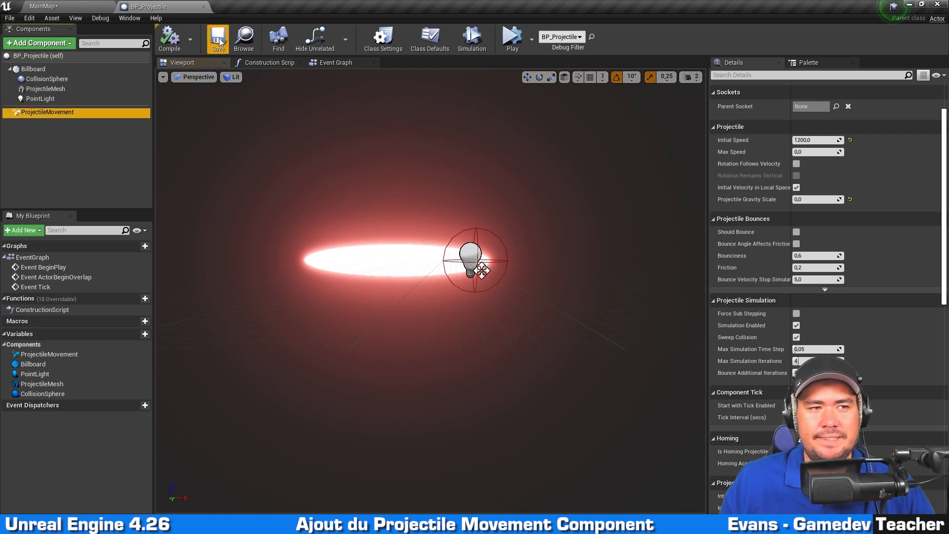
{"action": "left_click", "coordinate": [64, 5]}
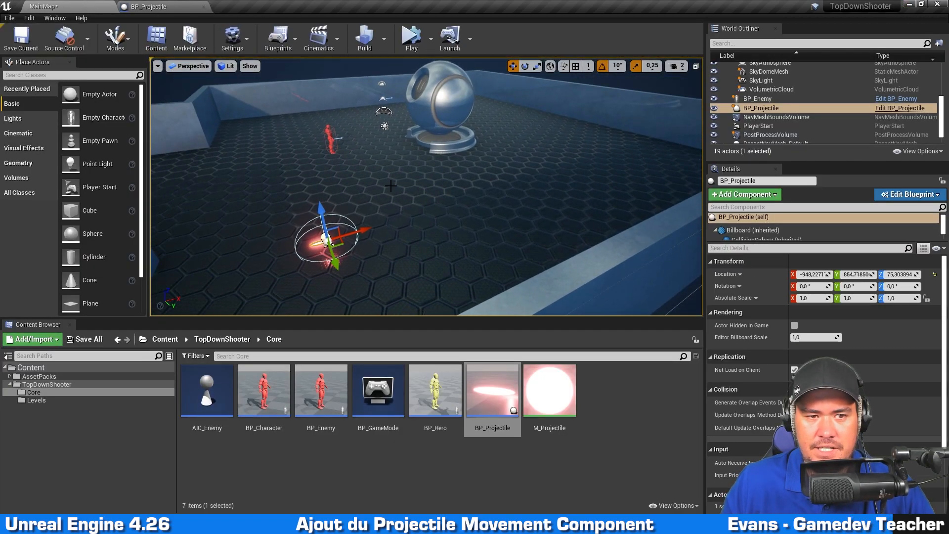
{"action": "left_click", "coordinate": [419, 34]}
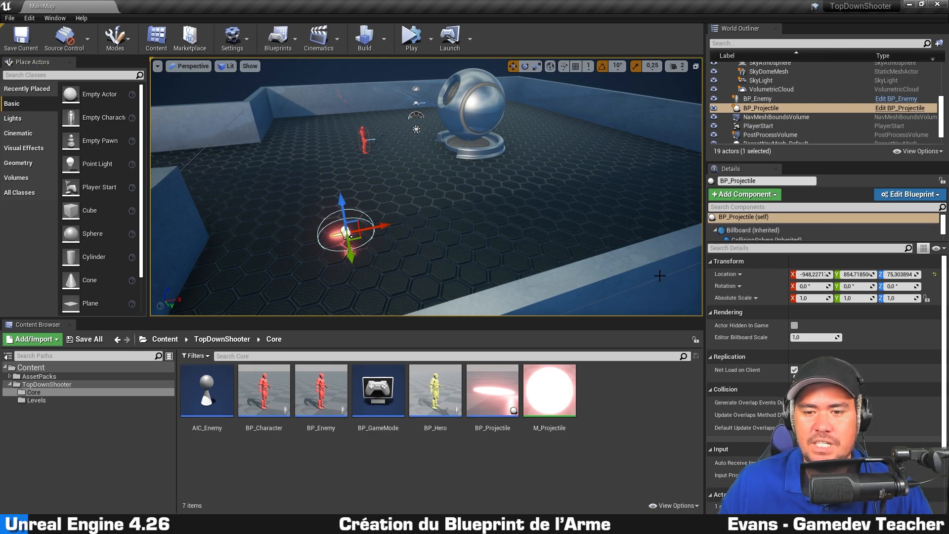
- Create a Blueprint class with Actor as its parent in the Core folder and name it BP_Gun
{"action": "right_click", "coordinate": [625, 386]}
{"action": "left_click", "coordinate": [655, 146]}
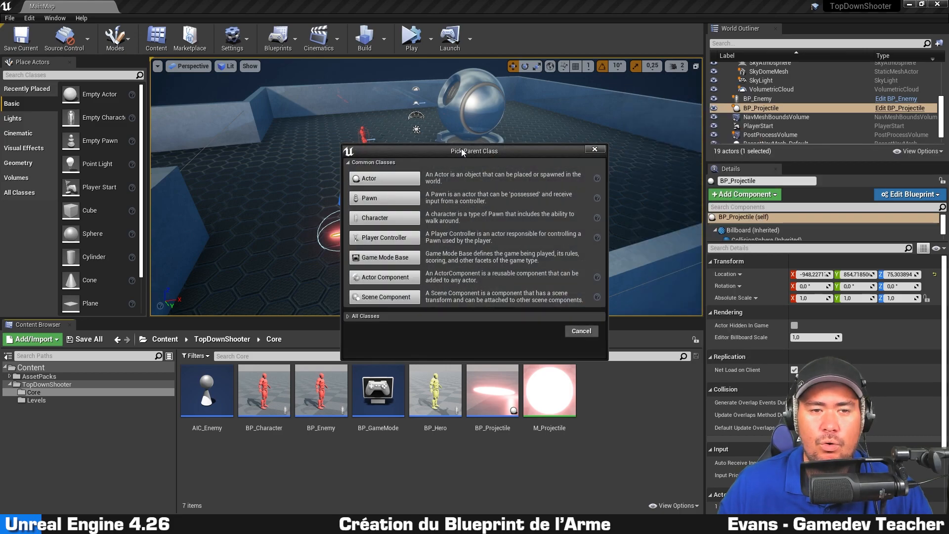
{"action": "left_click_drag", "start_coordinate": [461, 150], "coordinate": [446, 106]}
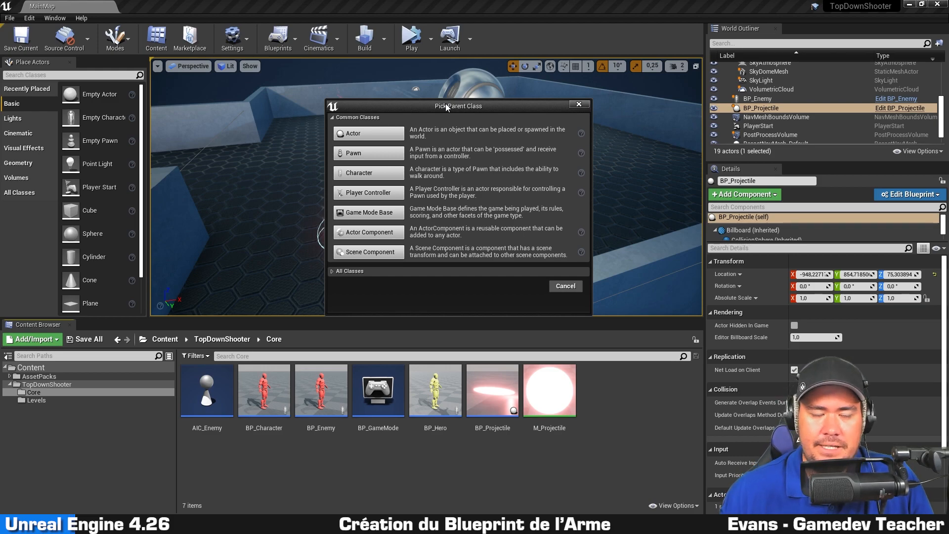
{"action": "left_click", "coordinate": [369, 133]}
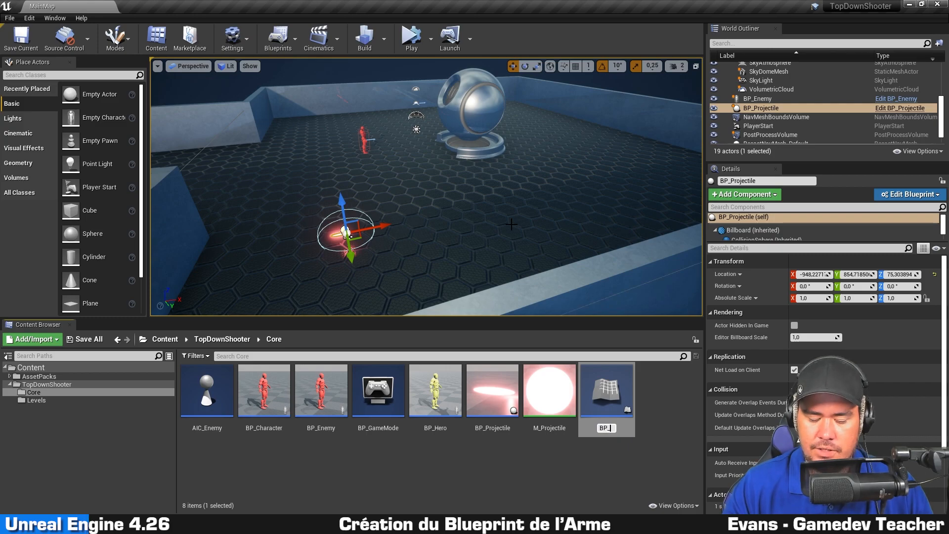
{"action": "type", "text": "BP_Gun"}
{"action": "key", "text": "Return"}
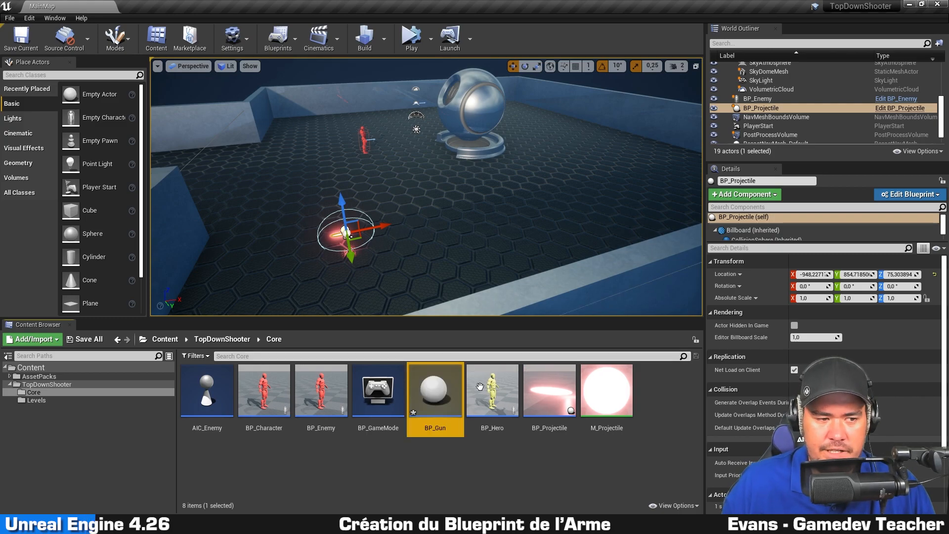
- Search the AssetPacks folder for "gun" and select the SK_FPGun skeletal mesh
{"action": "left_click", "coordinate": [367, 483]}
{"action": "left_click", "coordinate": [66, 376]}
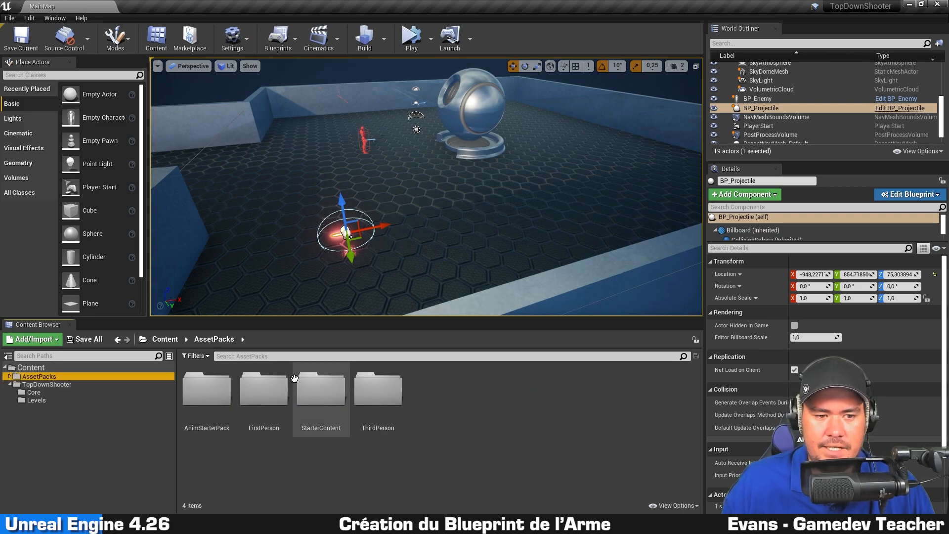
{"action": "left_click", "coordinate": [307, 356]}
{"action": "type", "text": "gun"}
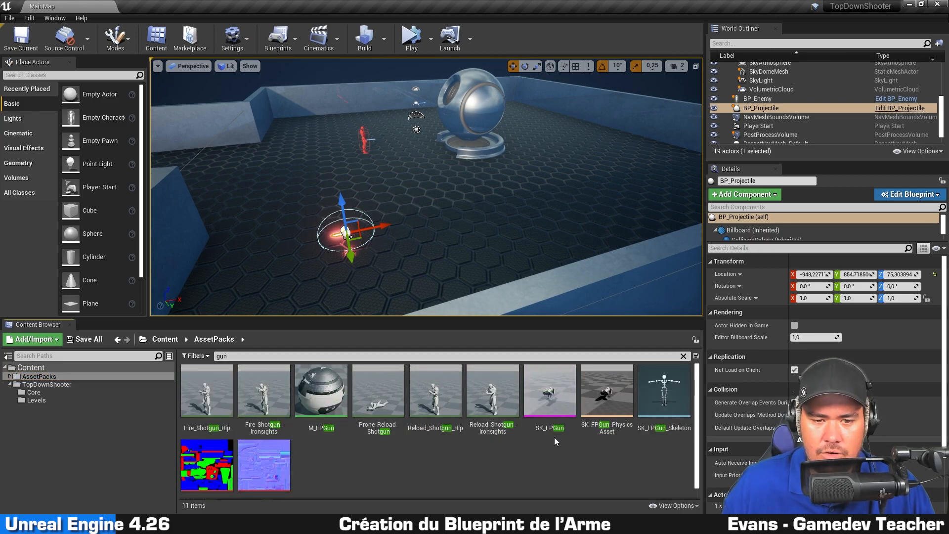
{"action": "left_click", "coordinate": [551, 396]}
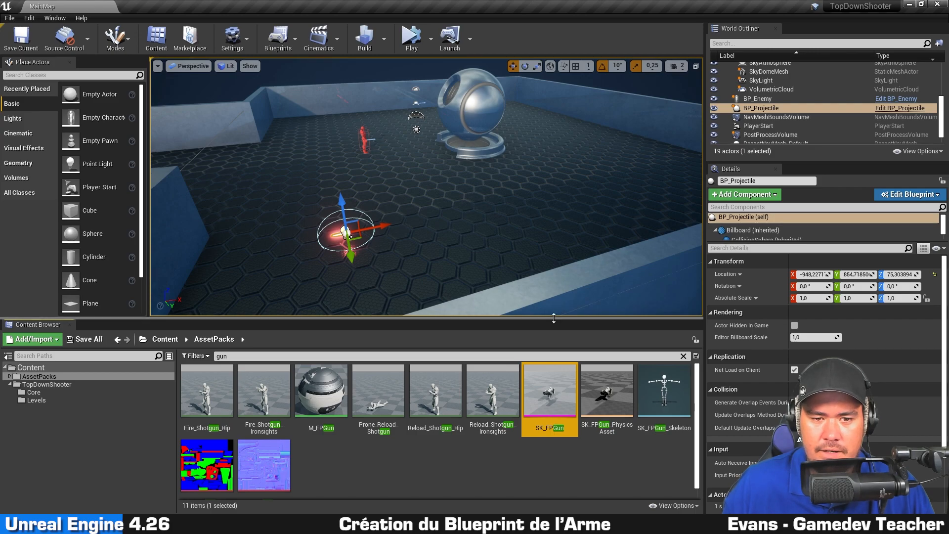
- Open the SK_FPGun skeletal mesh and examine the gun model from several angles
{"action": "left_click_drag", "start_coordinate": [554, 318], "coordinate": [565, 257]}
{"action": "left_click", "coordinate": [572, 428]}
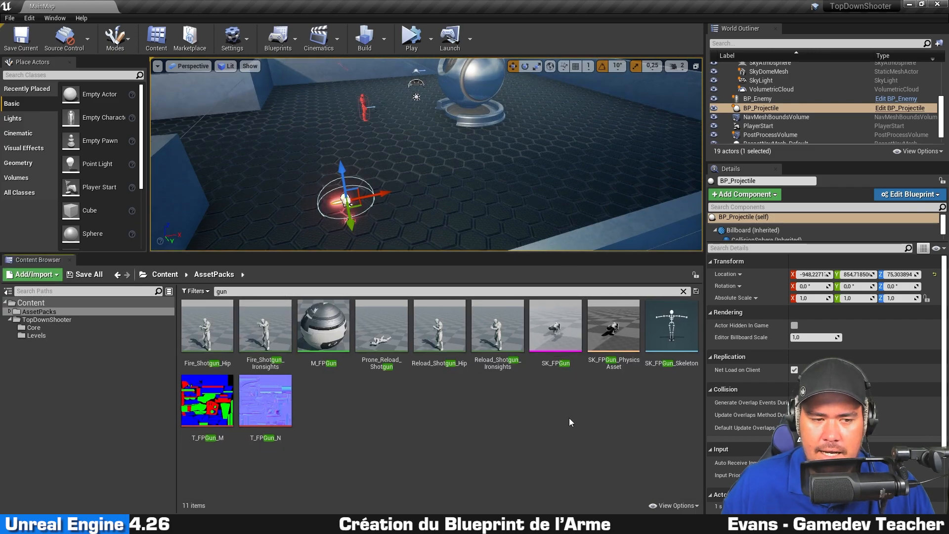
{"action": "scroll", "coordinate": [549, 414], "scroll_direction": "up", "scroll_amount": 1, "text": "ctrl"}
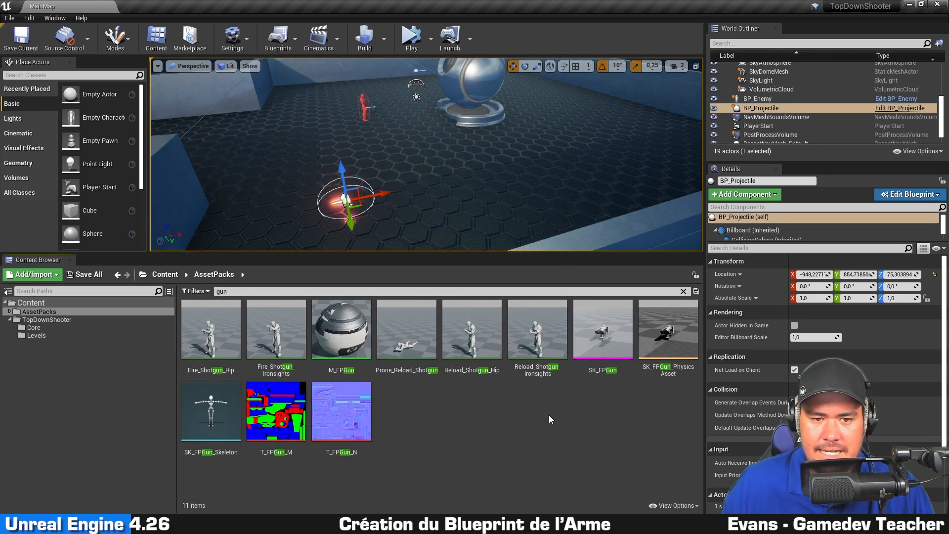
{"action": "left_click", "coordinate": [586, 353]}
{"action": "left_click", "coordinate": [623, 411]}
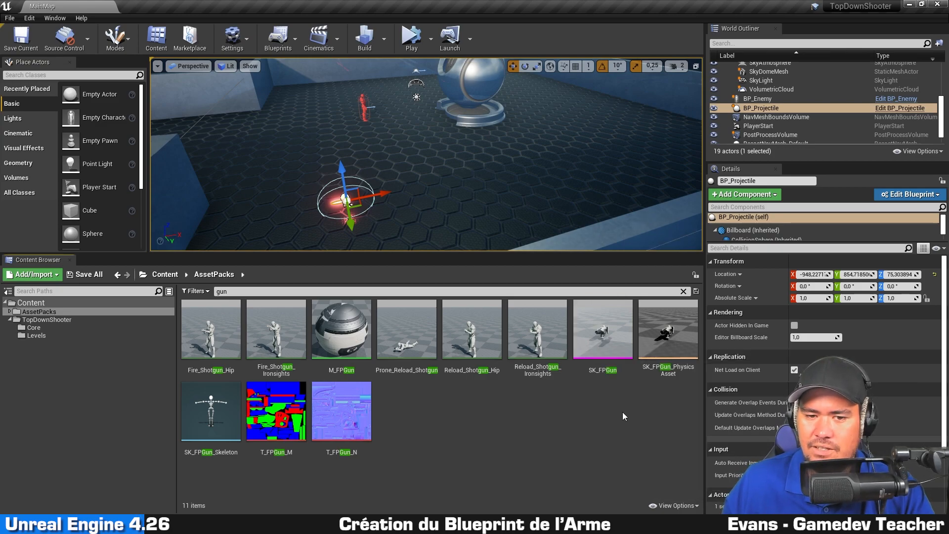
{"action": "double_click", "coordinate": [596, 338]}
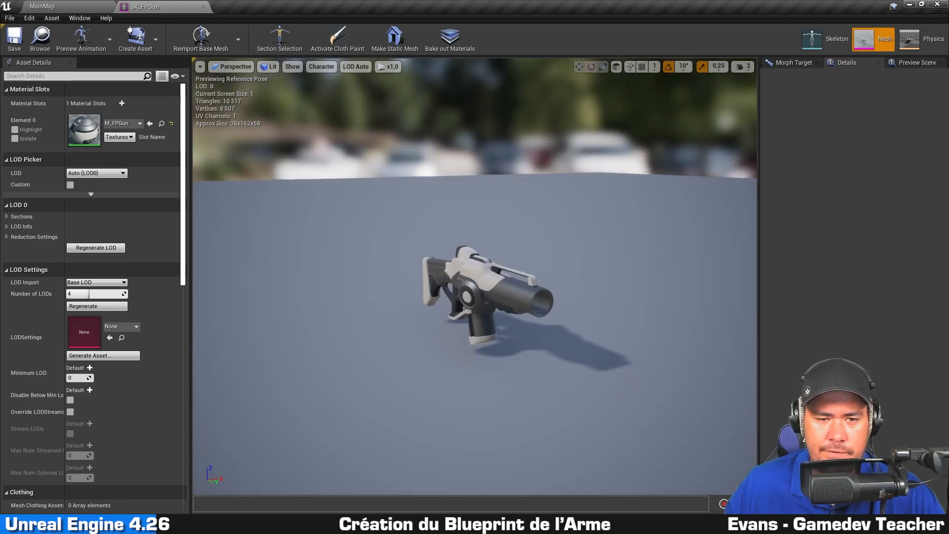
{"action": "left_click_drag", "start_coordinate": [334, 262], "coordinate": [707, 257], "text": "alt"}
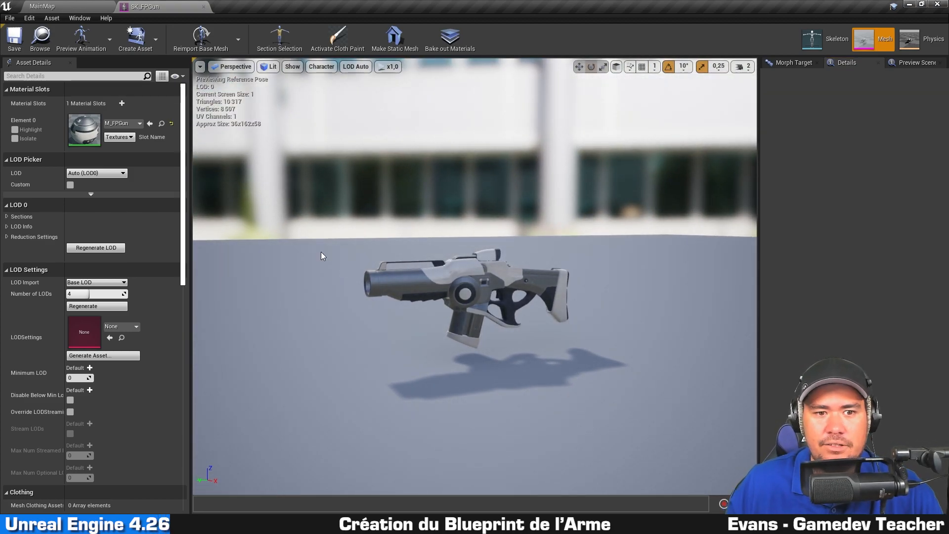
{"action": "scroll", "coordinate": [479, 245], "scroll_direction": "up", "scroll_amount": 4}
{"action": "left_click_drag", "start_coordinate": [476, 262], "coordinate": [731, 272], "text": "alt"}
{"action": "left_click_drag", "start_coordinate": [413, 257], "coordinate": [430, 257], "text": "alt"}
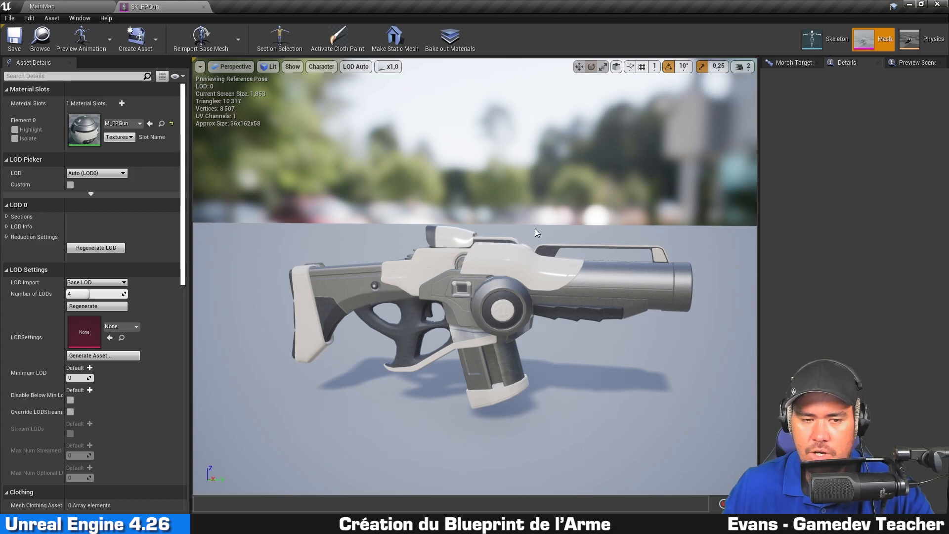
{"action": "left_click_drag", "start_coordinate": [627, 173], "coordinate": [519, 225], "text": "alt"}
- Return to MainMap, clear the asset search, and open the BP_Gun Blueprint from the Core folder
{"action": "left_click", "coordinate": [80, 5]}
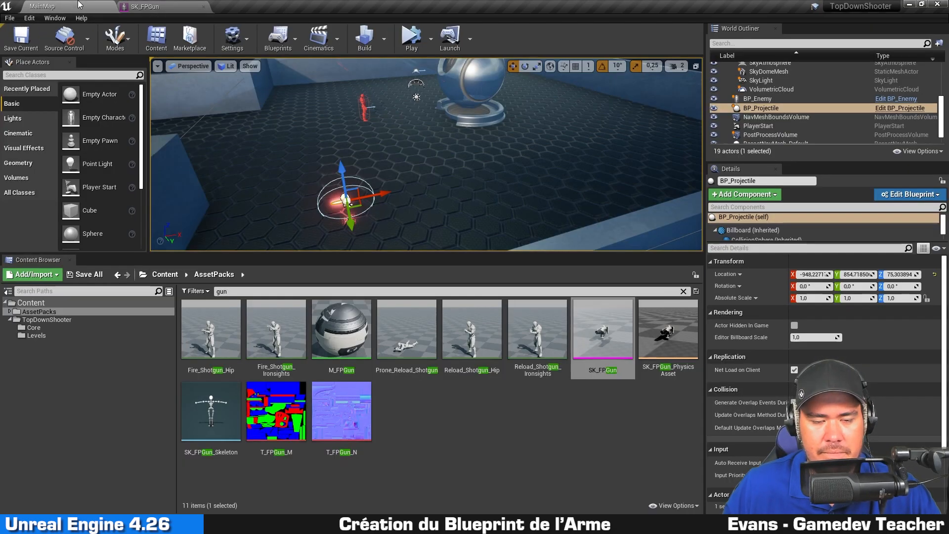
{"action": "left_click", "coordinate": [684, 292]}
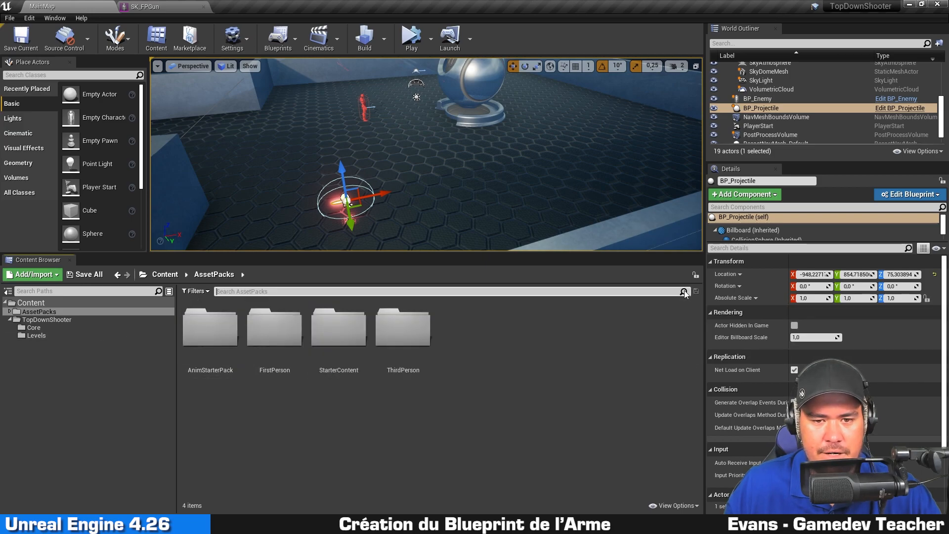
{"action": "left_click", "coordinate": [69, 327]}
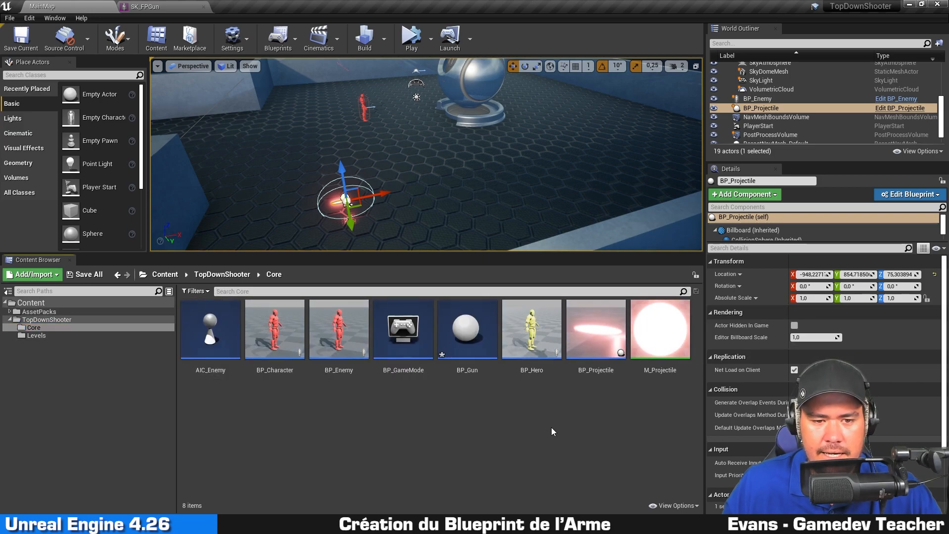
{"action": "double_click", "coordinate": [467, 337]}
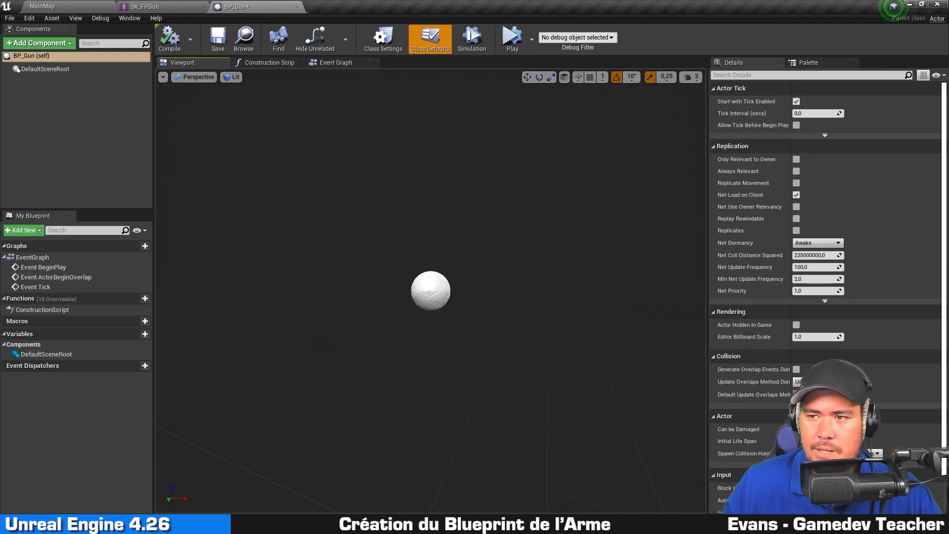
- Locate the SK_FPGun mesh asset in its content folder from its mesh editor so that it is selected
{"action": "left_click", "coordinate": [159, 5]}
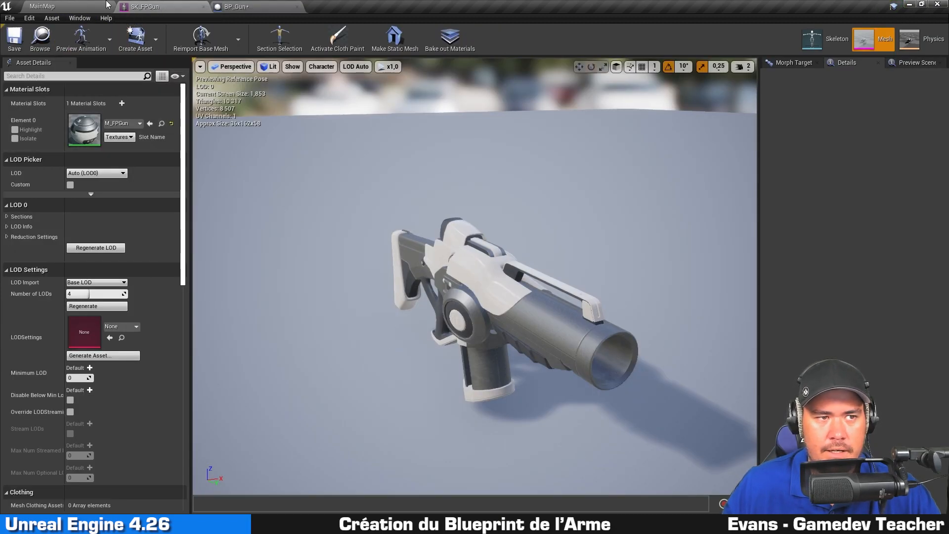
{"action": "left_click", "coordinate": [74, 7]}
{"action": "left_click", "coordinate": [148, 6]}
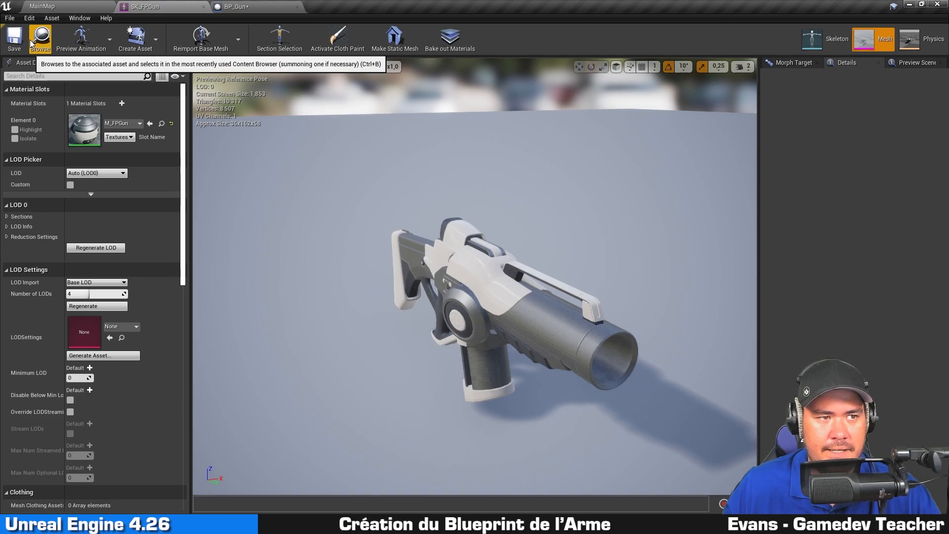
{"action": "left_click", "coordinate": [40, 39]}
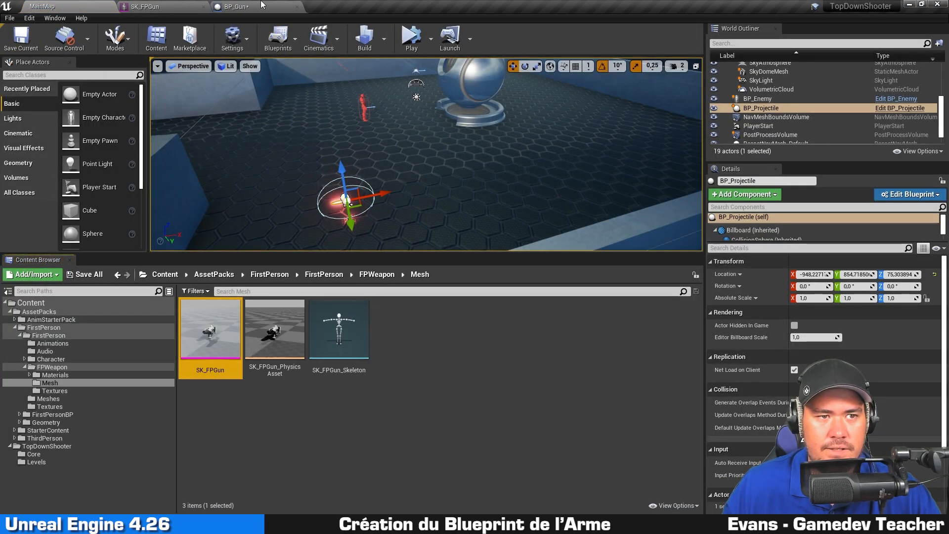
{"action": "left_click", "coordinate": [270, 443]}
{"action": "mouse_move", "coordinate": [206, 332]}
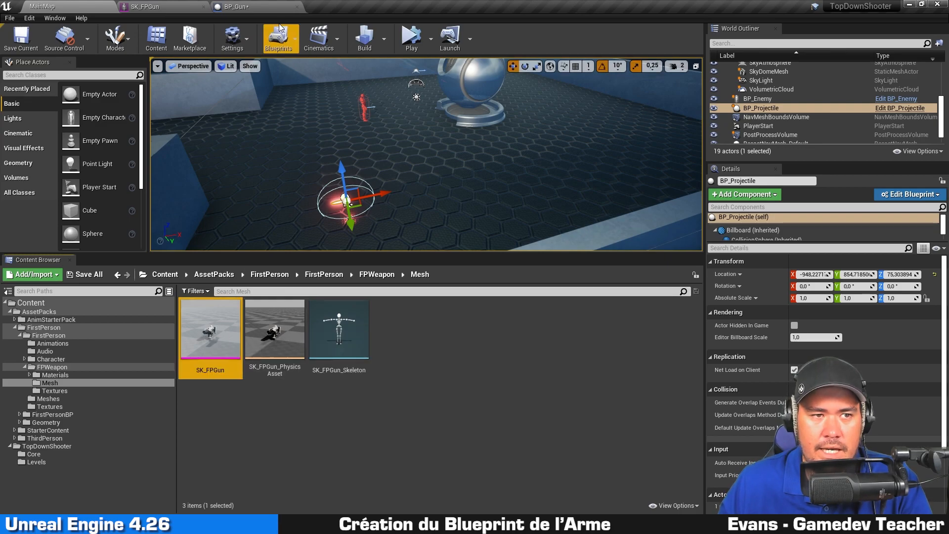
- Add a Skeletal Mesh component using SK_FPGun to BP_Gun, keeping its default name
{"action": "left_click", "coordinate": [242, 6]}
{"action": "left_click", "coordinate": [62, 44]}
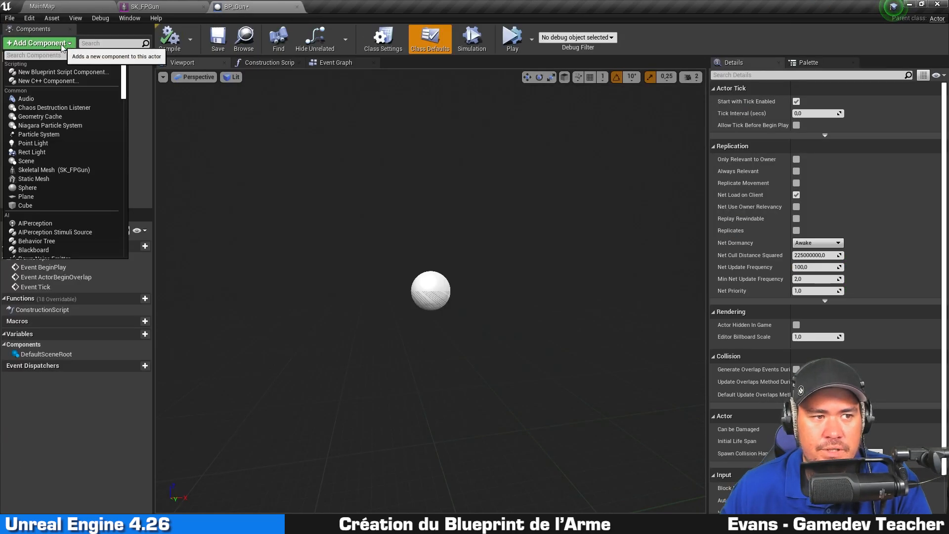
{"action": "left_click", "coordinate": [111, 169]}
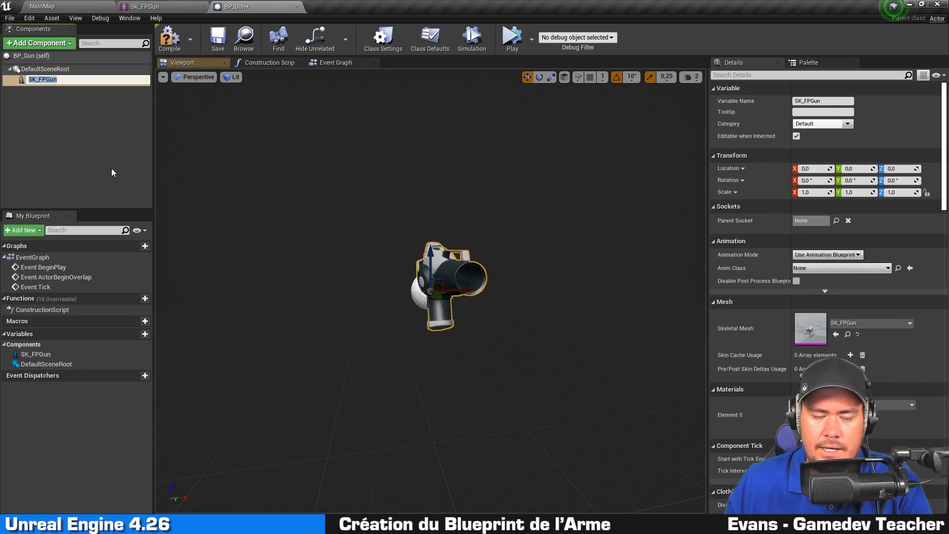
{"action": "key", "text": "Return"}
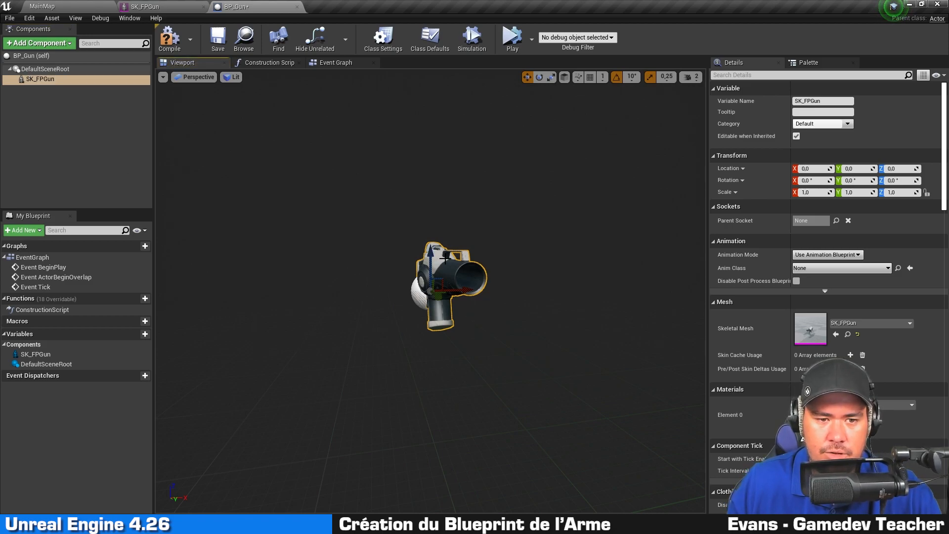
- Rotate the SK_FPGun component -90 degrees about Z so the barrel points along X, and compile BP_Gun
{"action": "left_click_drag", "start_coordinate": [334, 208], "coordinate": [321, 262], "text": "alt"}
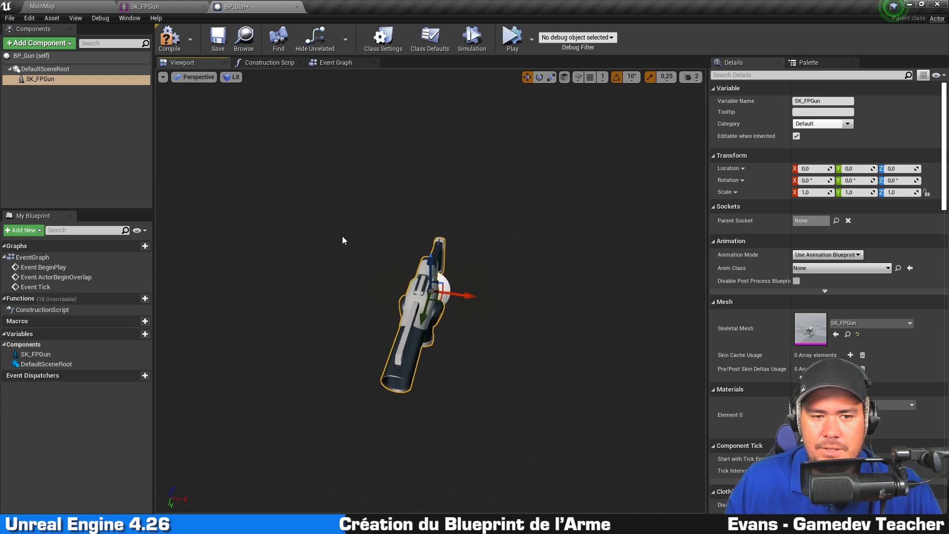
{"action": "left_click", "coordinate": [539, 78]}
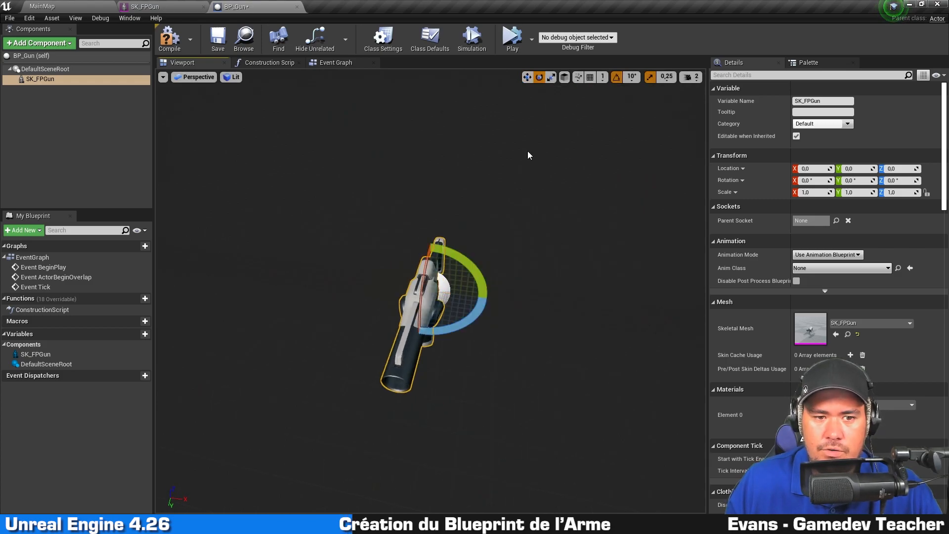
{"action": "left_click_drag", "start_coordinate": [431, 328], "coordinate": [475, 299]}
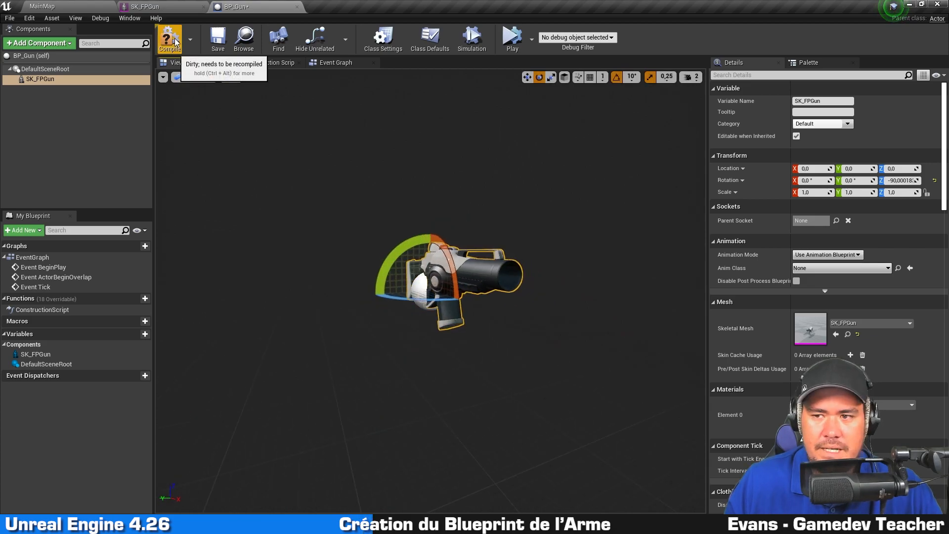
{"action": "left_click", "coordinate": [173, 40]}
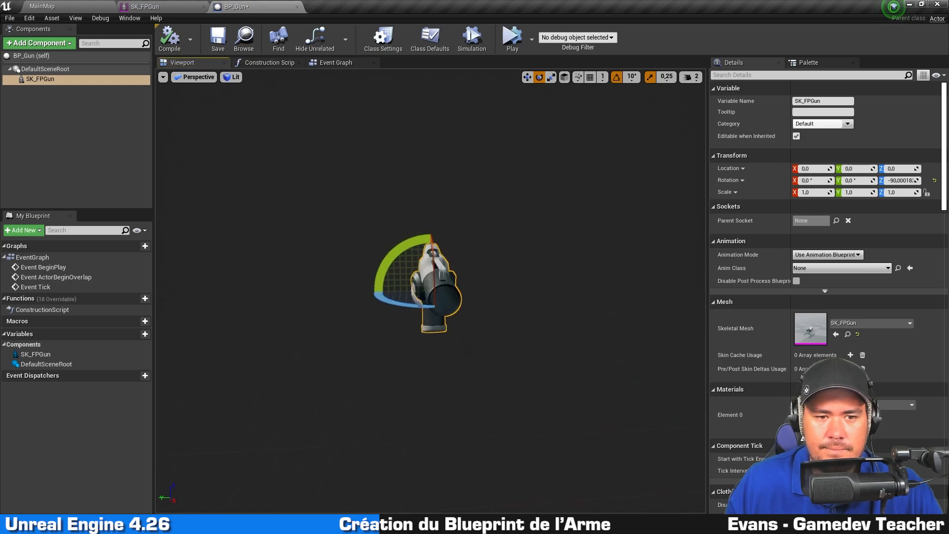
{"action": "left_click_drag", "start_coordinate": [495, 336], "coordinate": [386, 336], "text": "alt"}
{"action": "left_click", "coordinate": [220, 159]}
{"action": "left_click_drag", "start_coordinate": [301, 183], "coordinate": [465, 184], "text": "alt"}
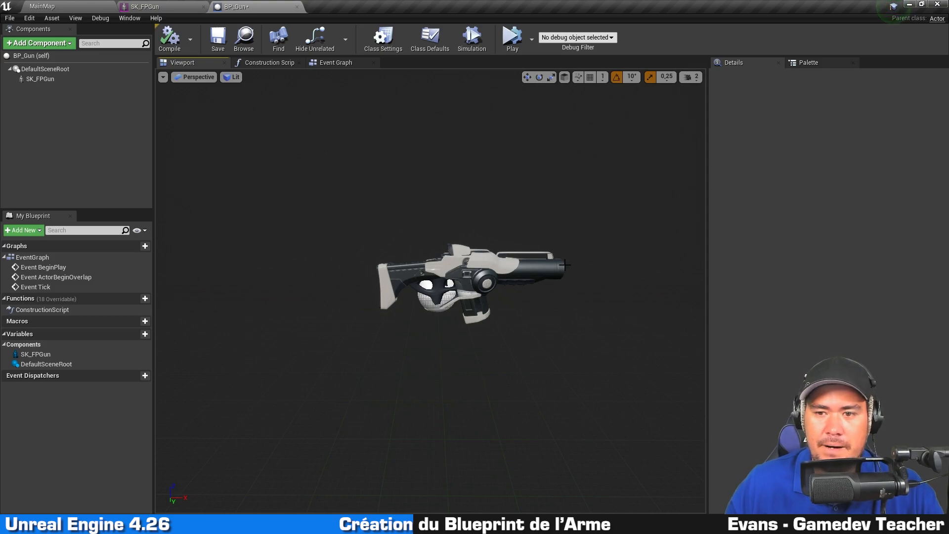
{"action": "left_click_drag", "start_coordinate": [617, 351], "coordinate": [607, 338]}
{"action": "left_click_drag", "start_coordinate": [592, 267], "coordinate": [525, 337]}
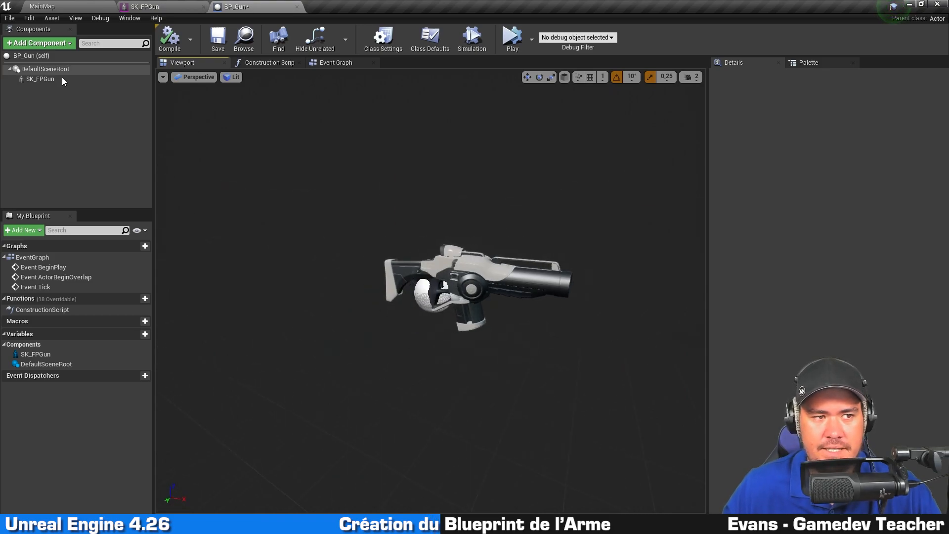
- Rename the SK_FPGun component as GunMesh
{"action": "left_click", "coordinate": [37, 79]}
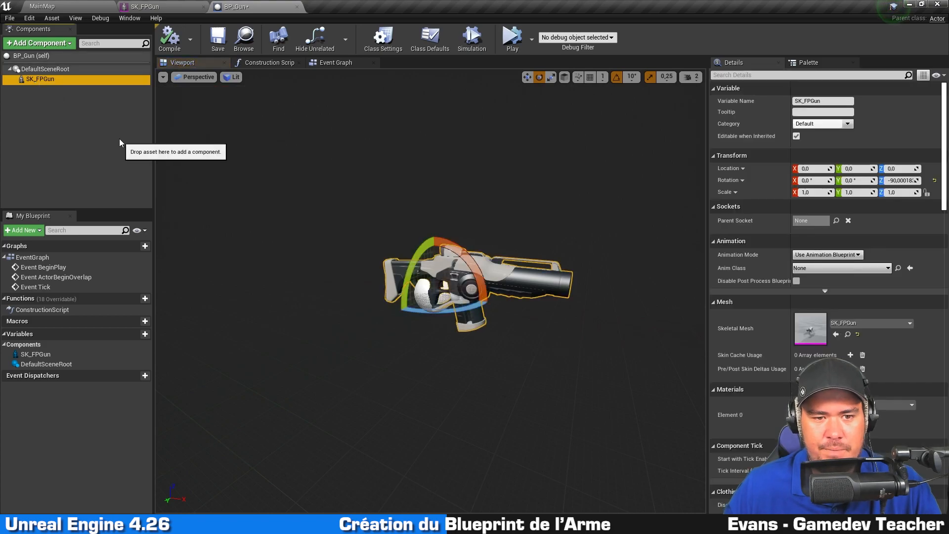
{"action": "key", "text": "F2"}
{"action": "type", "text": "GunMesh"}
{"action": "key", "text": "Return"}
{"action": "left_click", "coordinate": [119, 139]}
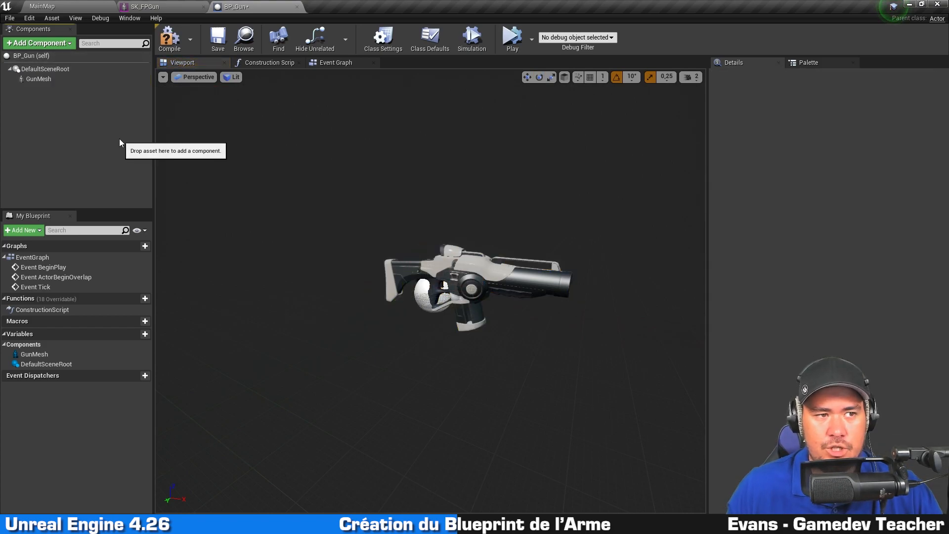
- Add an Arrow component to BP_Gun under DefaultSceneRoot
{"action": "left_click", "coordinate": [57, 45]}
{"action": "type", "text": "arrow"}
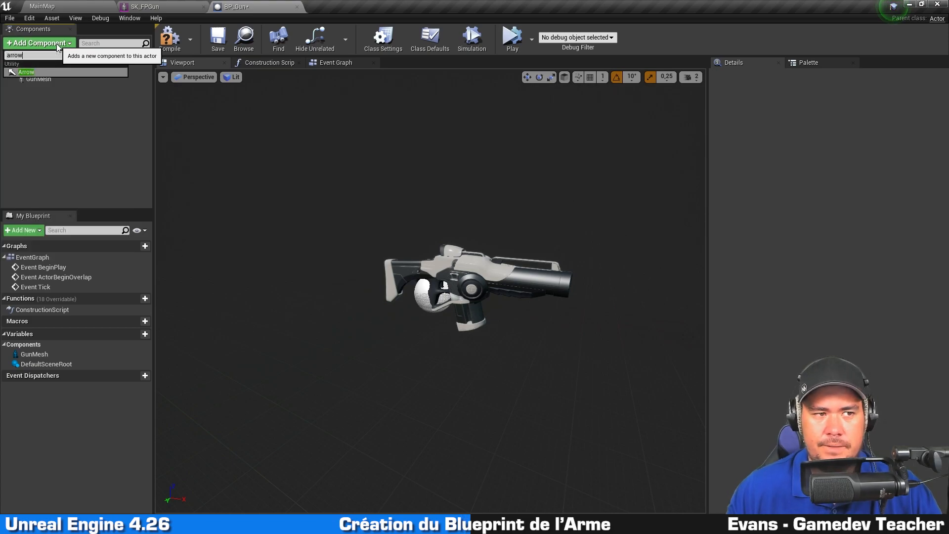
{"action": "key", "text": "Return"}
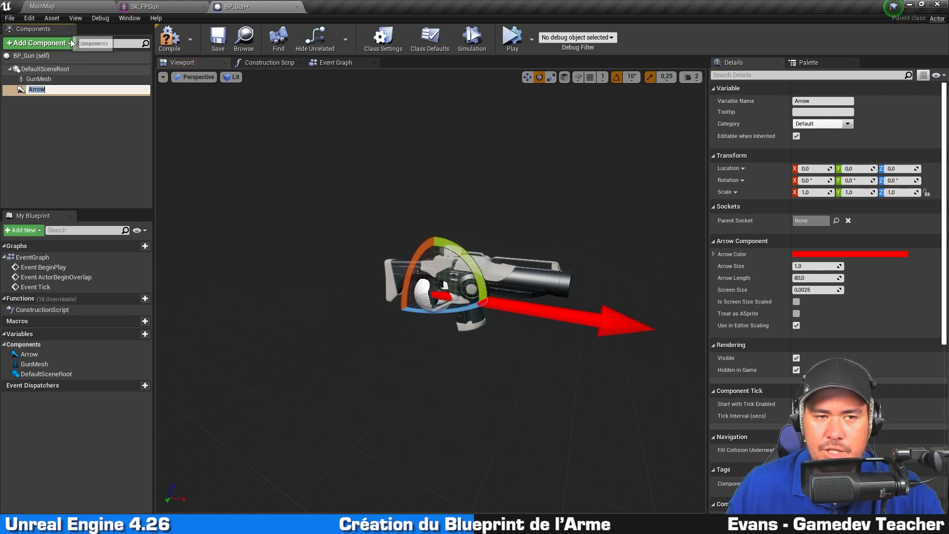
{"action": "right_click_drag", "start_coordinate": [564, 280], "coordinate": [599, 288]}
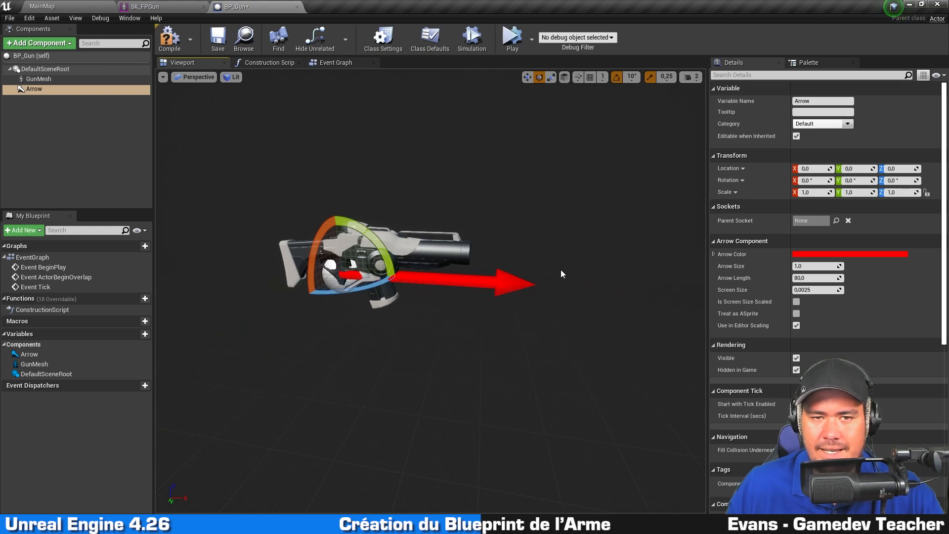
- Move the Arrow component just in front of the gun's muzzle, at about X 60.3, Y 0.6, Z 11
{"action": "left_click", "coordinate": [527, 77]}
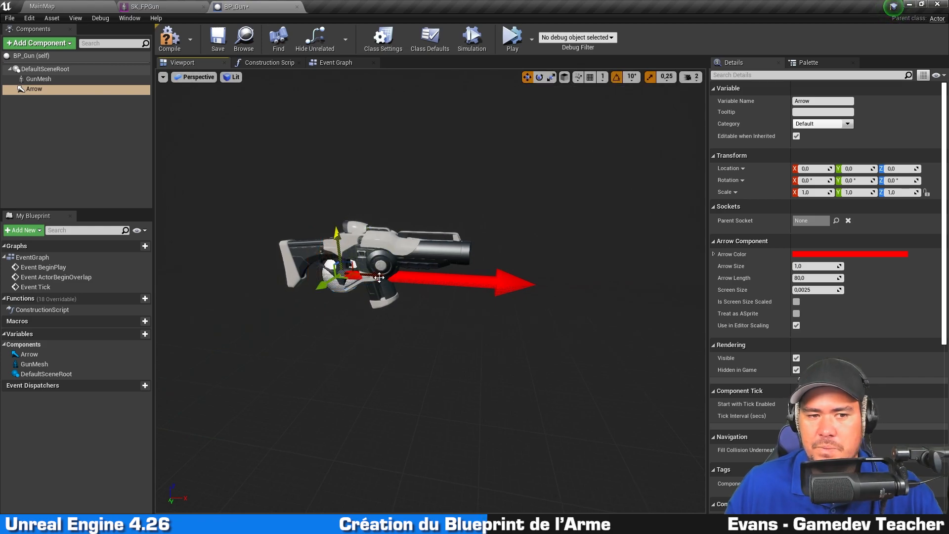
{"action": "right_click_drag", "start_coordinate": [379, 277], "coordinate": [375, 276]}
{"action": "left_click_drag", "start_coordinate": [329, 274], "coordinate": [490, 274]}
{"action": "right_click_drag", "start_coordinate": [539, 240], "coordinate": [537, 240]}
{"action": "key", "text": "d"}
{"action": "right_click_drag", "start_coordinate": [414, 312], "coordinate": [413, 312]}
{"action": "left_click_drag", "start_coordinate": [415, 310], "coordinate": [416, 247]}
{"action": "key", "text": "a"}
{"action": "right_click_drag", "start_coordinate": [416, 247], "coordinate": [534, 287]}
{"action": "key", "text": "w"}
{"action": "key", "text": "s"}
{"action": "right_click_drag", "start_coordinate": [404, 268], "coordinate": [490, 349]}
{"action": "left_click_drag", "start_coordinate": [420, 340], "coordinate": [420, 342]}
{"action": "right_click_drag", "start_coordinate": [423, 335], "coordinate": [458, 277]}
{"action": "key", "text": "w"}
{"action": "key", "text": "s"}
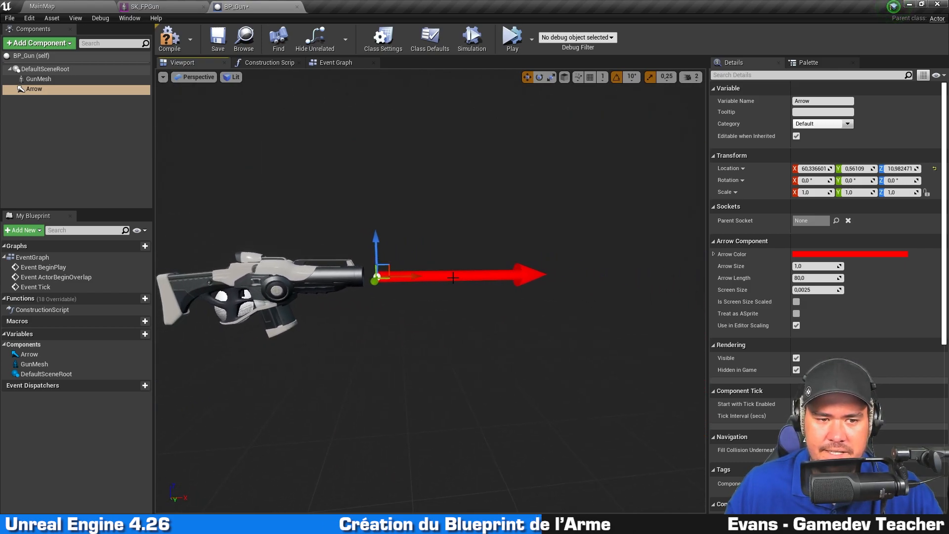
{"action": "left_click", "coordinate": [39, 127]}
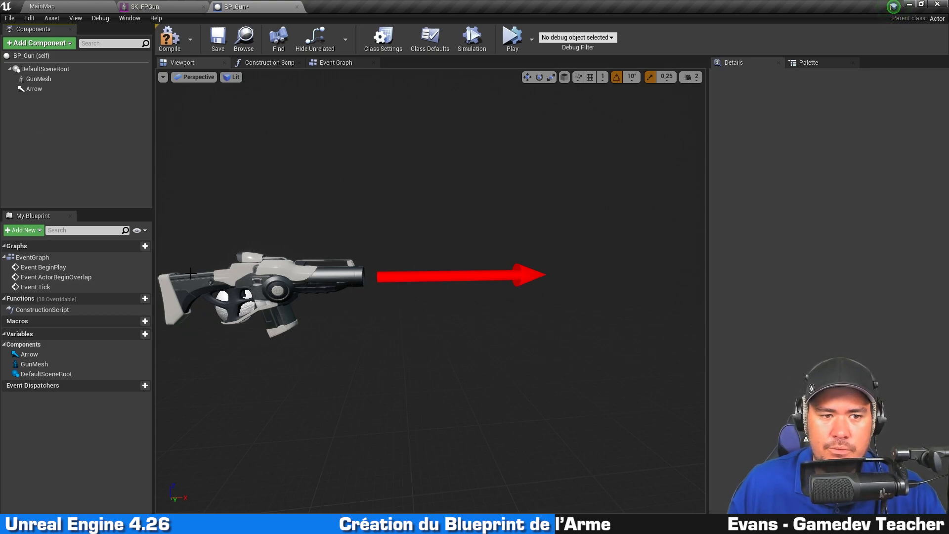
{"action": "right_click_drag", "start_coordinate": [314, 170], "coordinate": [291, 174]}
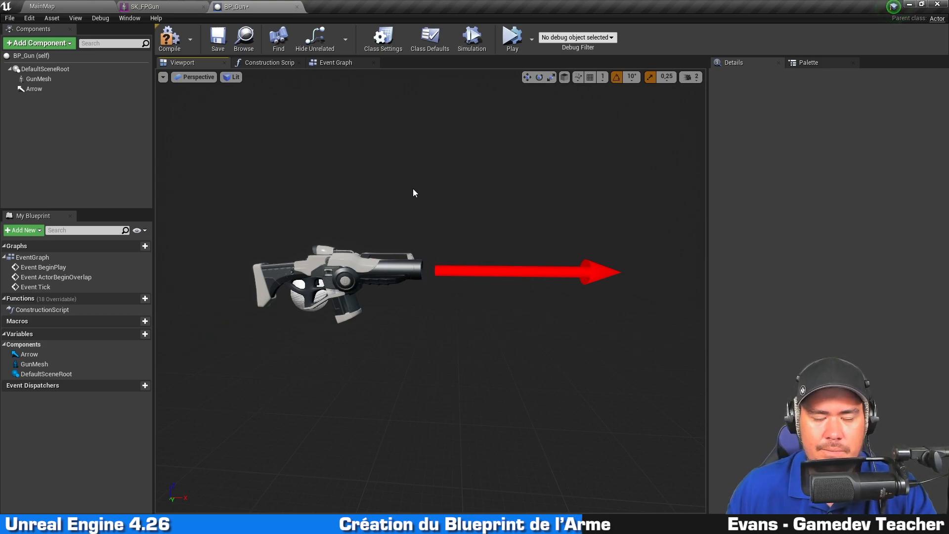
{"action": "scroll", "coordinate": [413, 189], "scroll_direction": "up", "scroll_amount": 2}
{"action": "scroll", "coordinate": [440, 167], "scroll_direction": "down", "scroll_amount": 10}
{"action": "scroll", "coordinate": [441, 167], "scroll_direction": "up", "scroll_amount": 8}
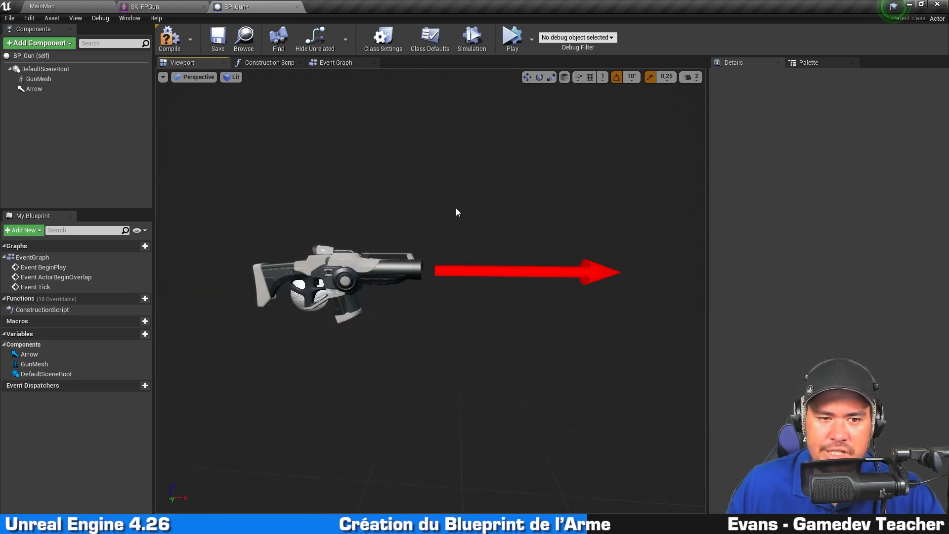
- Rename the Arrow component as ProjectileSpawnPoint
{"action": "left_click", "coordinate": [456, 272]}
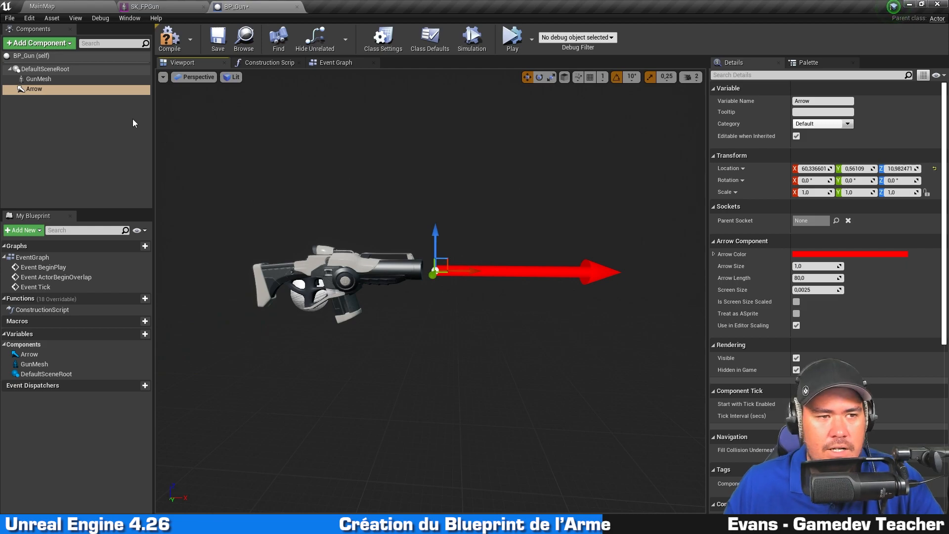
{"action": "left_click", "coordinate": [60, 106]}
{"action": "double_click", "coordinate": [40, 88]}
{"action": "type", "text": "ProjectileSpawnPoint"}
{"action": "key", "text": "Return"}
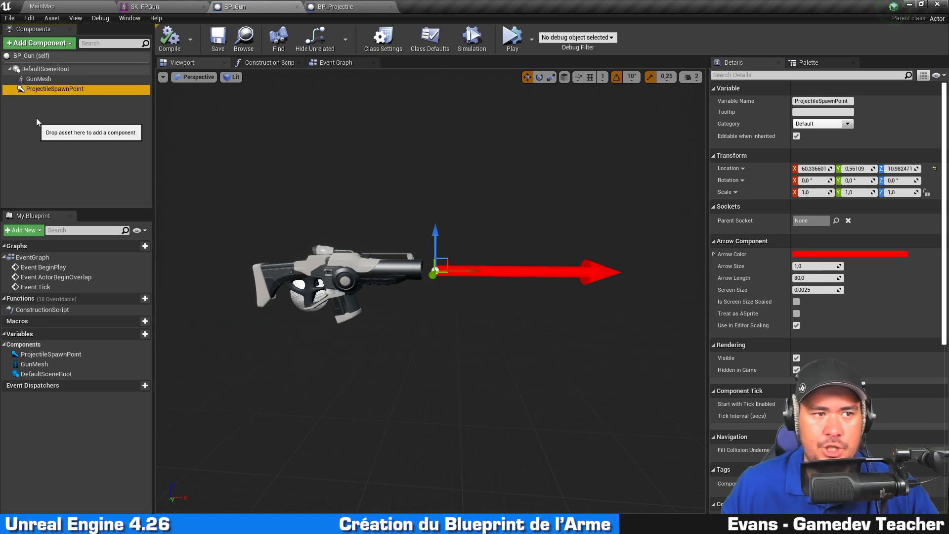
- Attach ProjectileSpawnPoint to GunMesh as its child component, and compile and save BP_Gun
{"action": "left_click_drag", "start_coordinate": [64, 90], "coordinate": [62, 80]}
{"action": "left_click", "coordinate": [65, 78]}
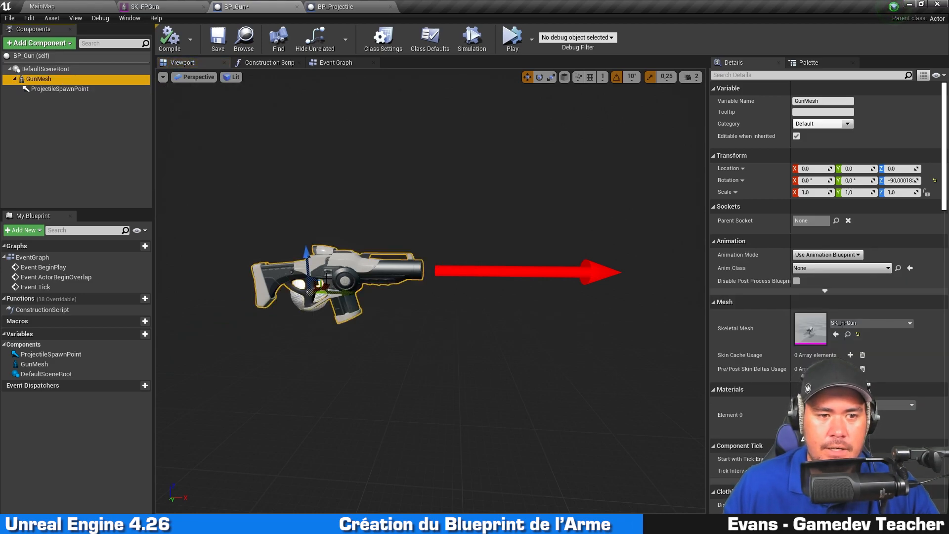
{"action": "mouse_move", "coordinate": [297, 284]}
{"action": "left_mouse_down"}
{"action": "mouse_move", "coordinate": [329, 240]}
{"action": "mouse_move", "coordinate": [285, 285]}
{"action": "left_mouse_up"}
{"action": "left_click", "coordinate": [405, 225]}
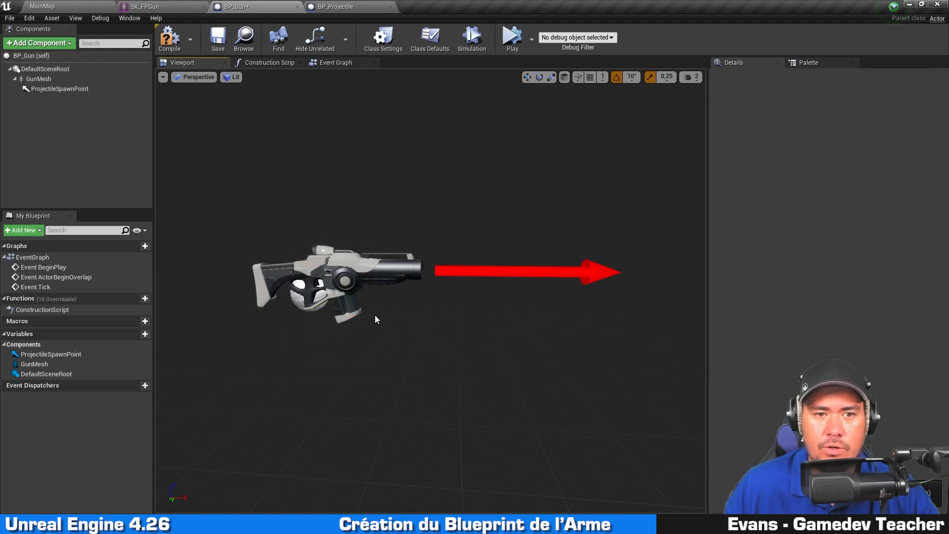
{"action": "left_click", "coordinate": [170, 37]}
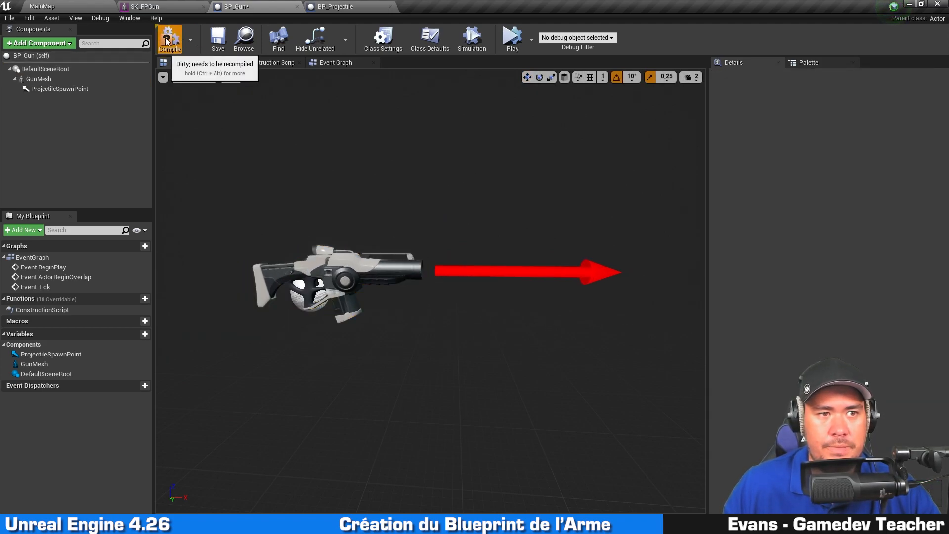
{"action": "left_click", "coordinate": [210, 42]}
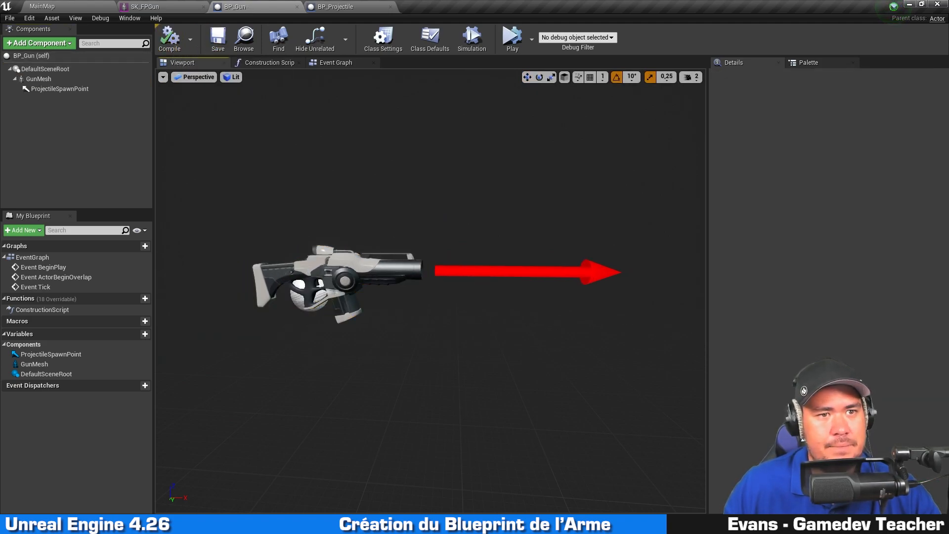
- Return to MainMap, set the viewport camera speed to 4, and enlarge the level viewport
{"action": "left_click", "coordinate": [78, 6]}
{"action": "right_click_drag", "start_coordinate": [355, 111], "coordinate": [365, 113]}
{"action": "key", "text": "s"}
{"action": "left_click", "coordinate": [677, 66]}
{"action": "left_click", "coordinate": [706, 91]}
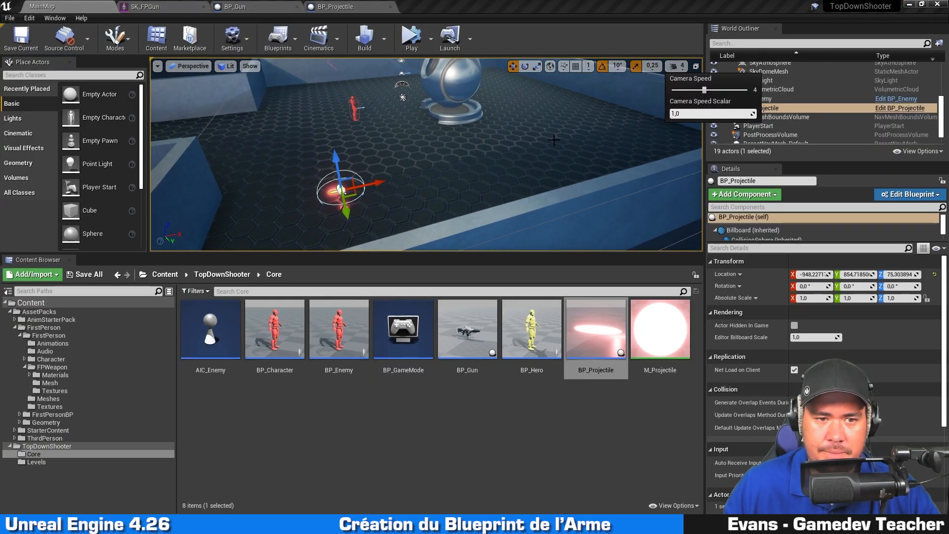
{"action": "right_click_drag", "start_coordinate": [552, 145], "coordinate": [552, 141]}
{"action": "key", "text": "s"}
{"action": "left_click_drag", "start_coordinate": [504, 253], "coordinate": [499, 316]}
- Simulate MainMap to examine how far the projectile travels beyond the arena, and stop the simulation
{"action": "left_click", "coordinate": [411, 37]}
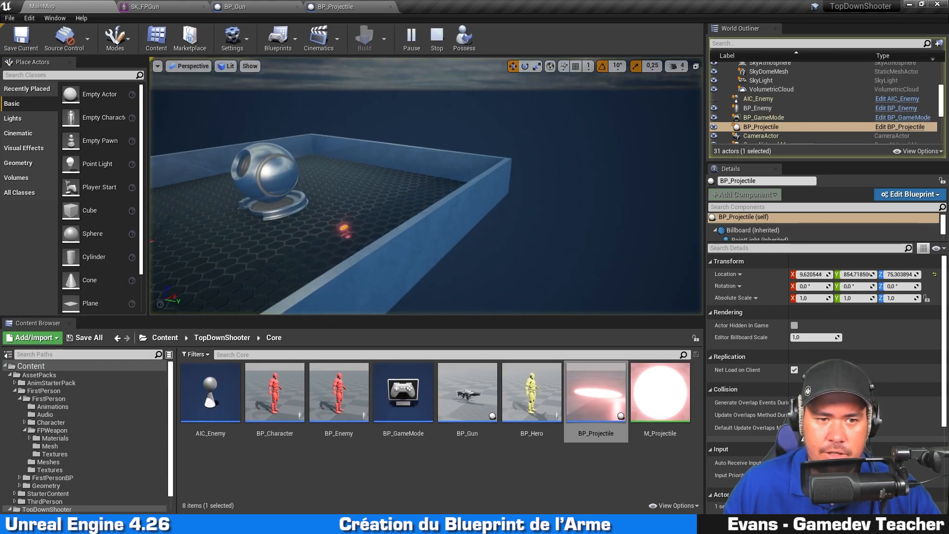
{"action": "key", "text": "w"}
{"action": "right_click_drag", "start_coordinate": [426, 186], "coordinate": [269, 197]}
{"action": "key", "text": "s"}
{"action": "key", "text": "q"}
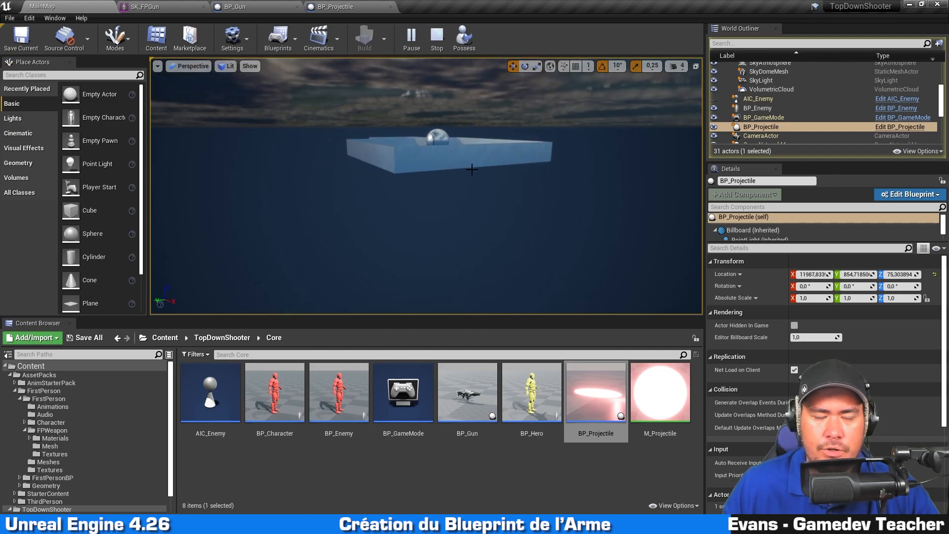
{"action": "key", "text": "Escape"}
{"action": "key", "text": "f"}
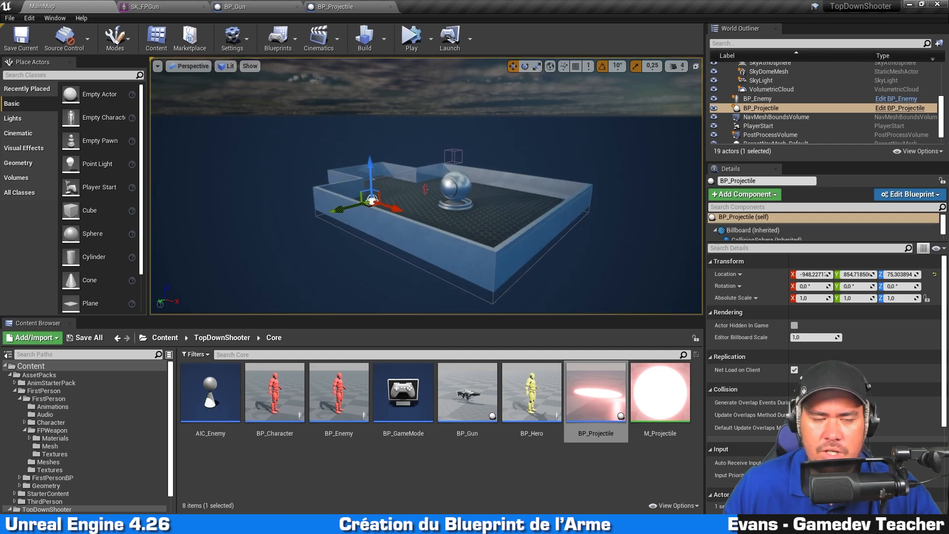
{"action": "right_click_drag", "start_coordinate": [403, 136], "coordinate": [507, 142]}
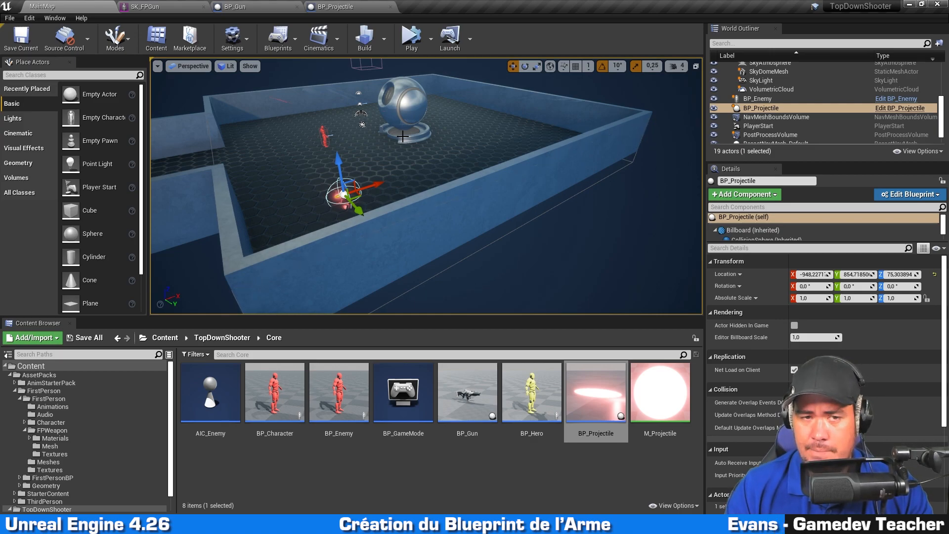
{"action": "right_click_drag", "start_coordinate": [403, 136], "coordinate": [344, 140]}
{"action": "key", "text": "w"}
{"action": "key", "text": "d"}
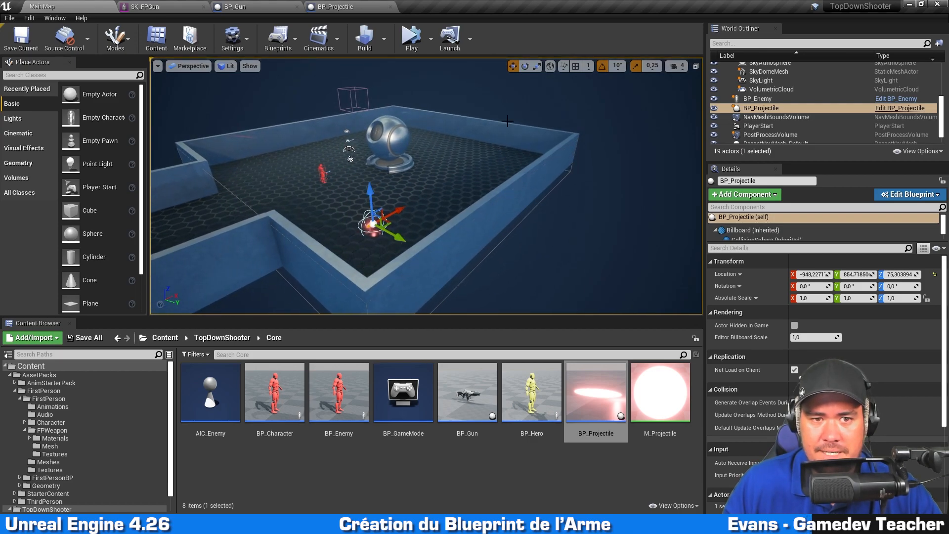
{"action": "key", "text": "w"}
{"action": "right_click_drag", "start_coordinate": [342, 147], "coordinate": [332, 174]}
{"action": "key", "text": "d"}
{"action": "key", "text": "e"}
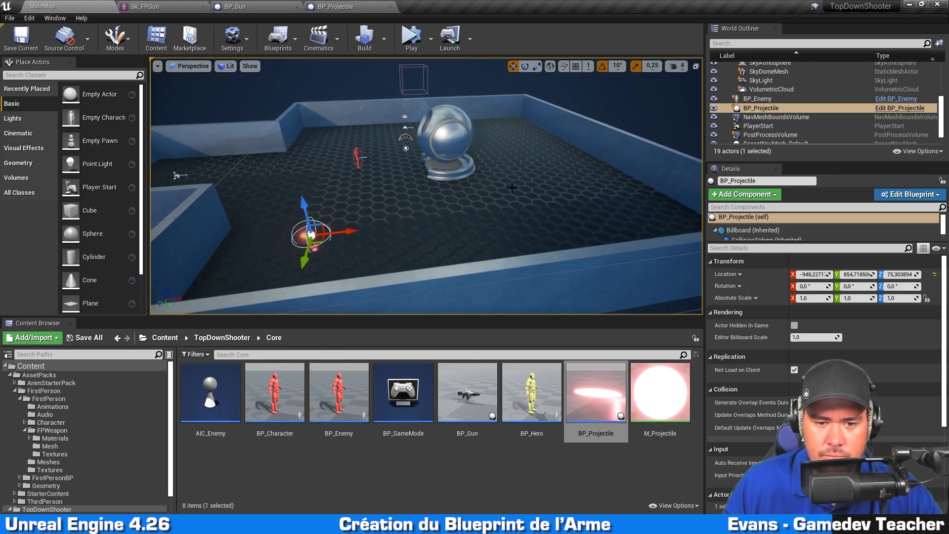
- Open BP_Projectile, set its Initial Life Span to 1 in the class defaults, and compile it
{"action": "double_click", "coordinate": [610, 398]}
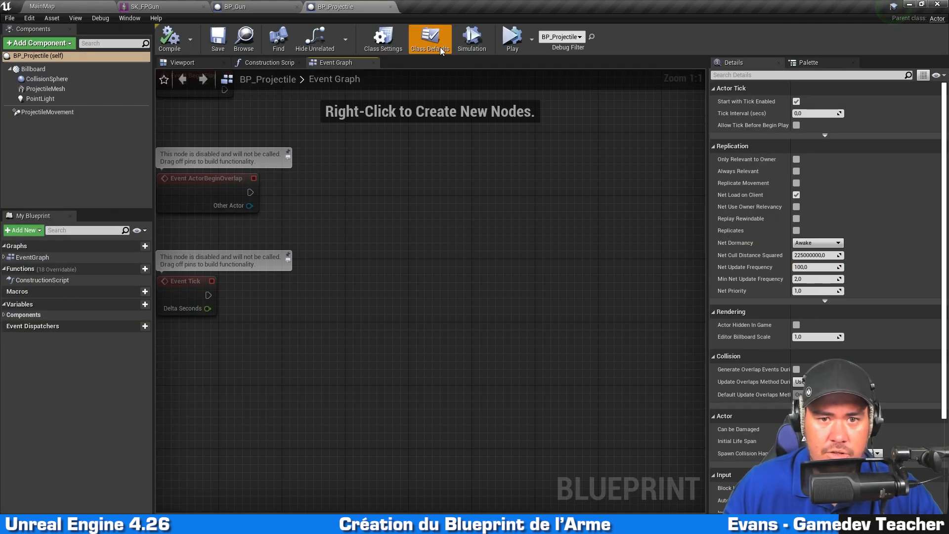
{"action": "scroll", "coordinate": [765, 235], "scroll_direction": "down", "scroll_amount": 4}
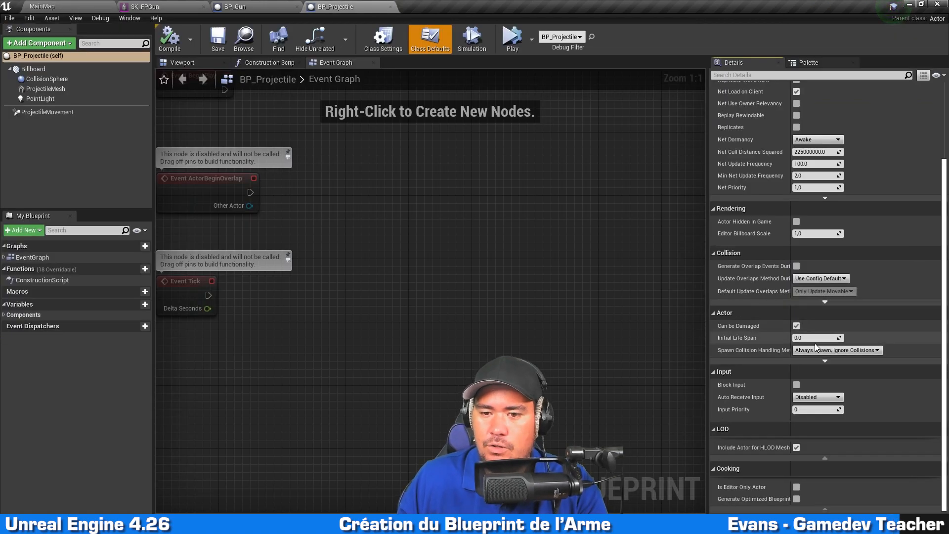
{"action": "left_click", "coordinate": [814, 340]}
{"action": "type", "text": "1"}
{"action": "key", "text": "Return"}
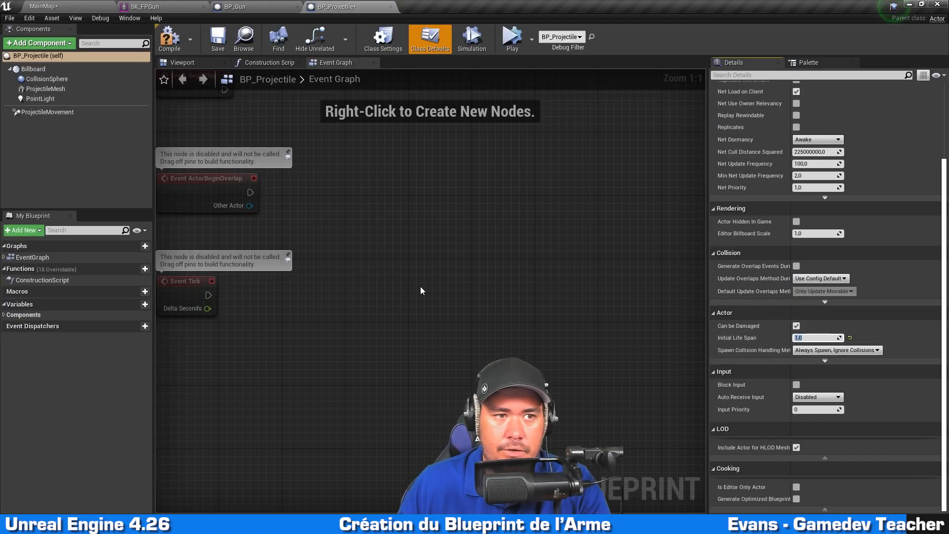
{"action": "left_click", "coordinate": [179, 32]}
- Simulate MainMap to check the projectile's one-second life span, and stop the simulation
{"action": "left_click", "coordinate": [43, 6]}
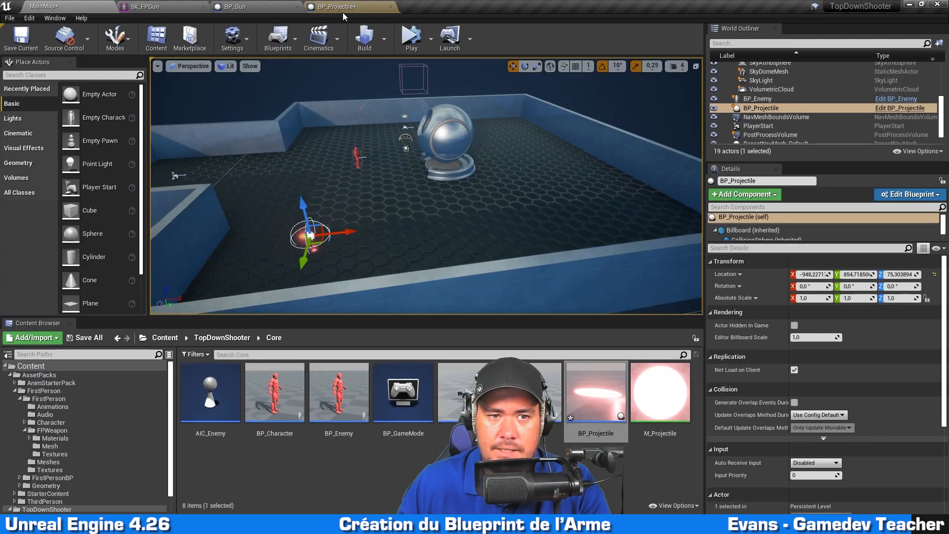
{"action": "left_click", "coordinate": [413, 42]}
{"action": "right_click_drag", "start_coordinate": [435, 184], "coordinate": [507, 184]}
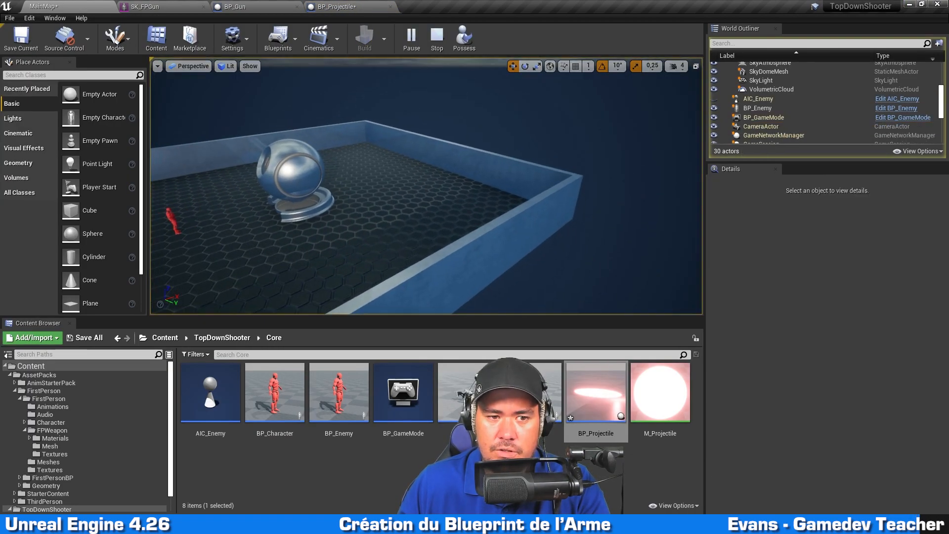
{"action": "right_click_drag", "start_coordinate": [405, 223], "coordinate": [357, 226]}
{"action": "left_click", "coordinate": [437, 39]}
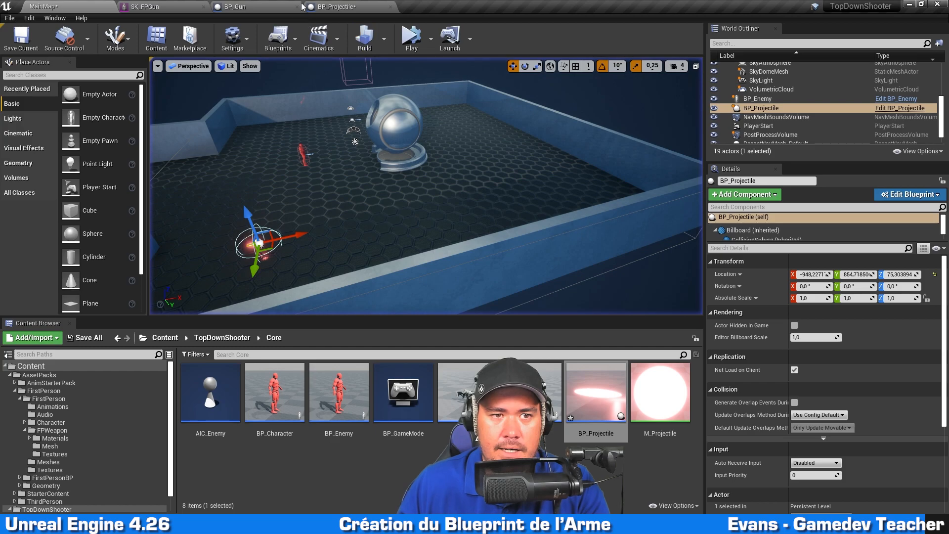
- Commit the Initial Life Span value in BP_Projectile's class defaults, and compile and save the Blueprint
{"action": "left_click", "coordinate": [358, 6]}
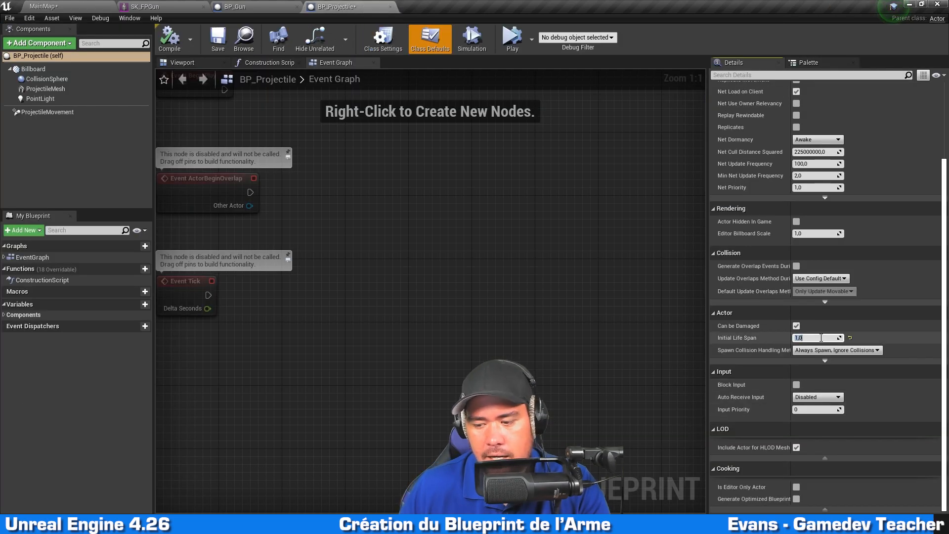
{"action": "key", "text": "Return"}
{"action": "left_click", "coordinate": [173, 40]}
{"action": "left_click", "coordinate": [218, 42]}
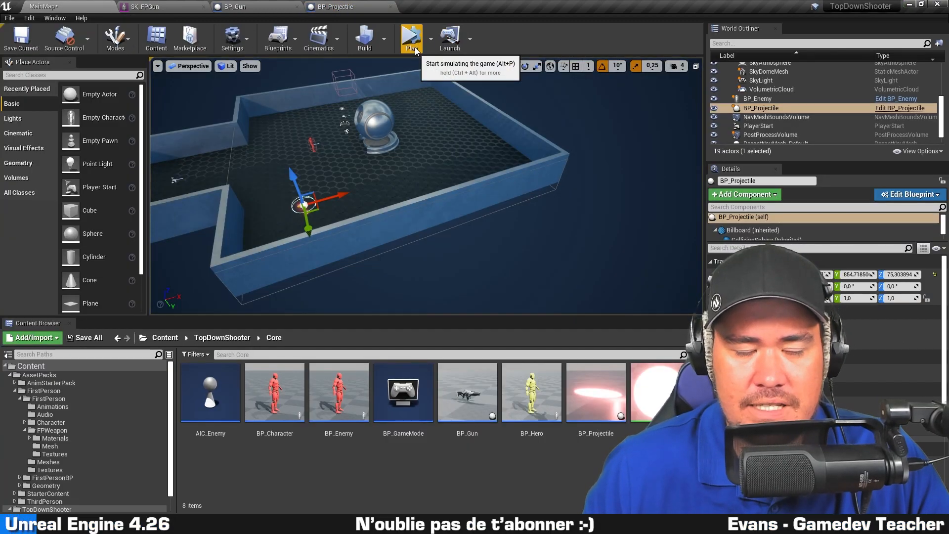
- Run the MainMap simulation again to check the saved projectile's flight and lifetime
{"action": "left_click", "coordinate": [413, 44]}
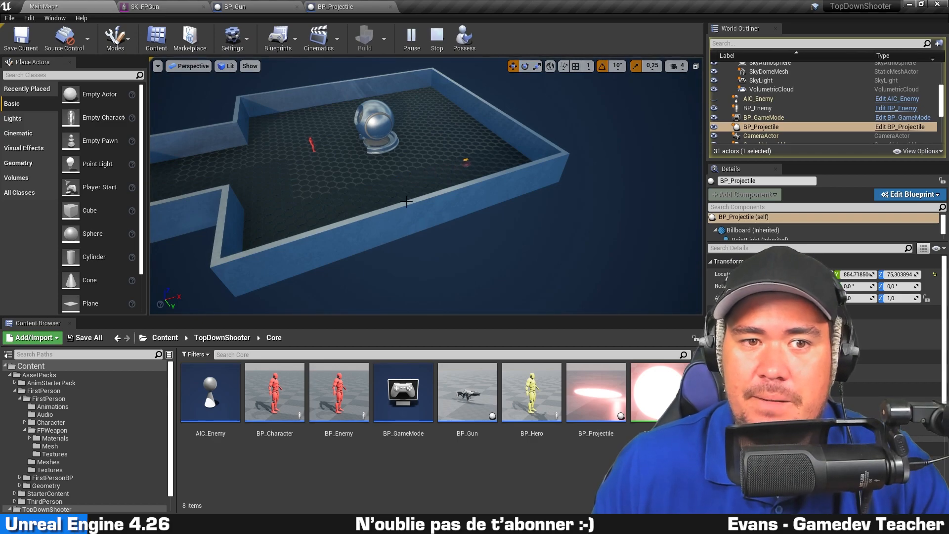